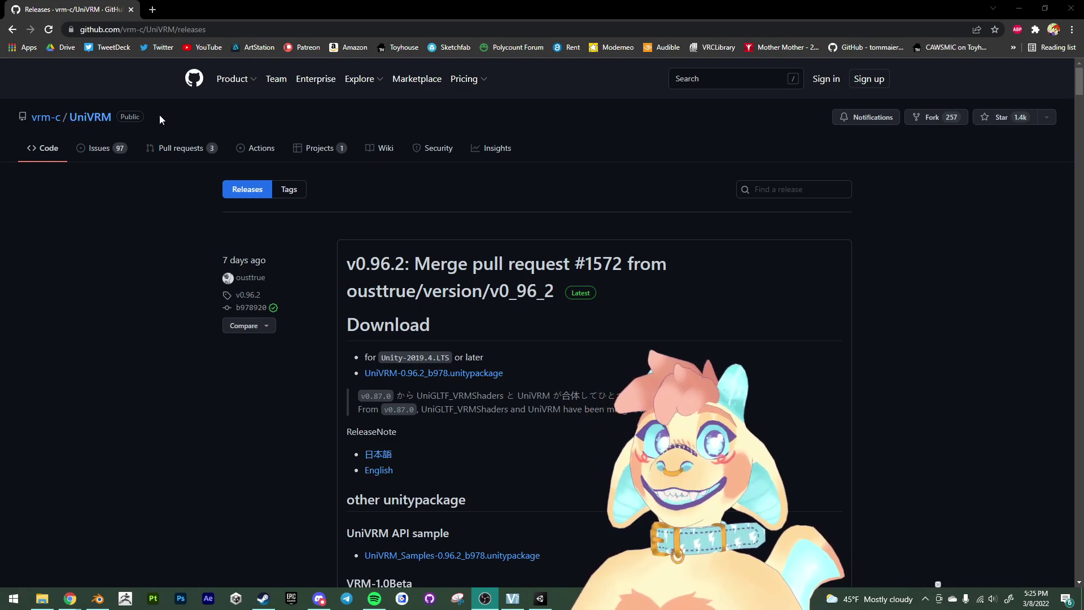
# Scroll to the v0.96.2 Download section and highlight the UniVRM-0.96.2_b978.unitypackage lines.
pyautogui.scroll(-5, 178, 377)
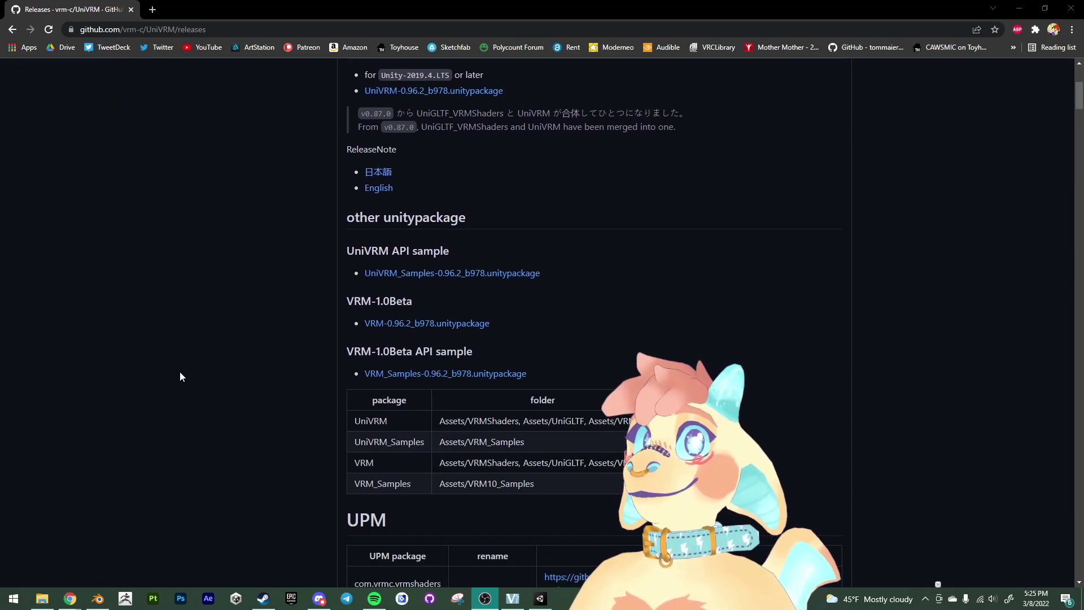
pyautogui.scroll(5, 179, 376)
pyautogui.scroll(-2, 178, 410)
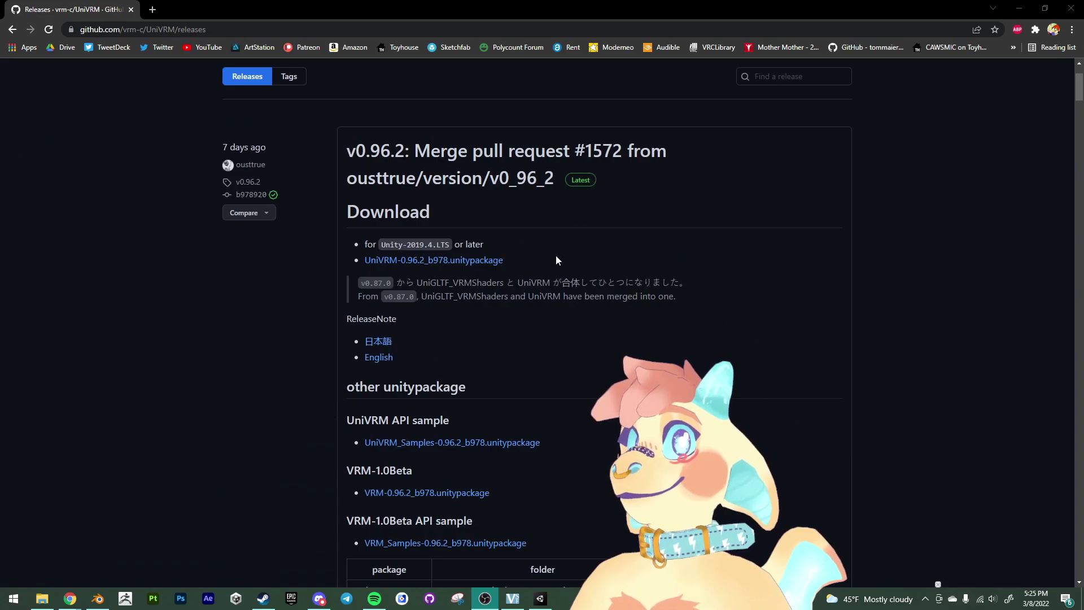
pyautogui.moveTo(555, 260); pyautogui.dragTo(350, 244)
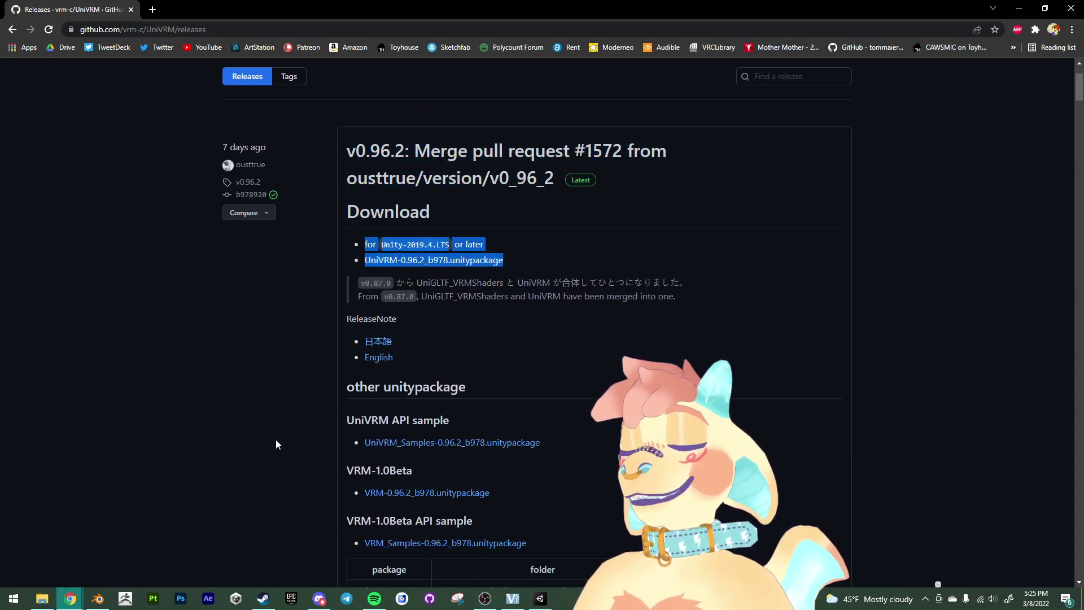
pyautogui.click(270, 426)
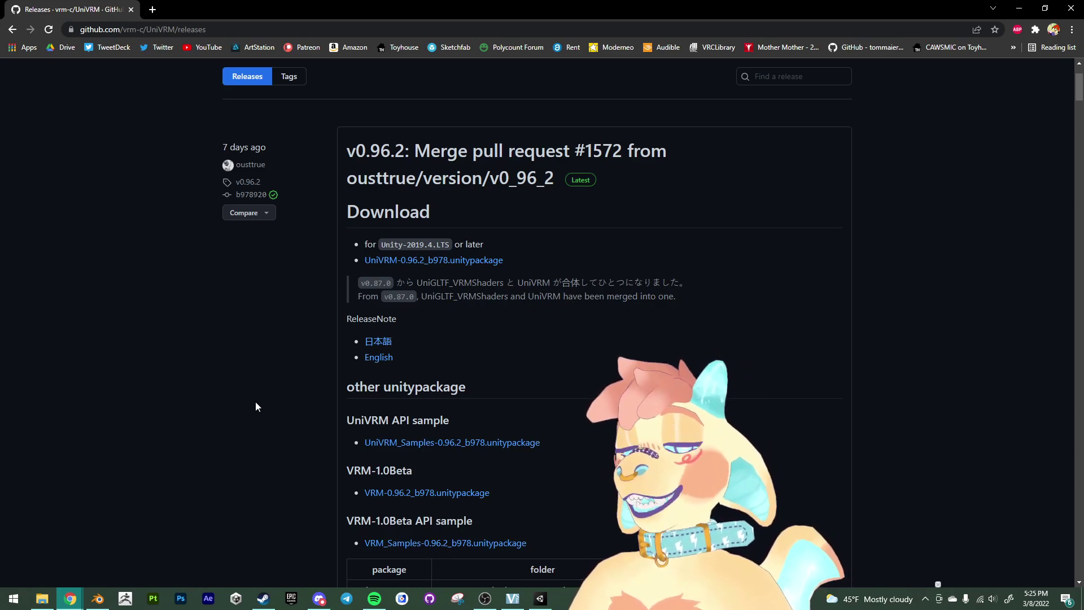
# Bring Unity forward and select the Click Me! scene in the skip4d_PuppyBase_VRM folder.
pyautogui.click(542, 601)
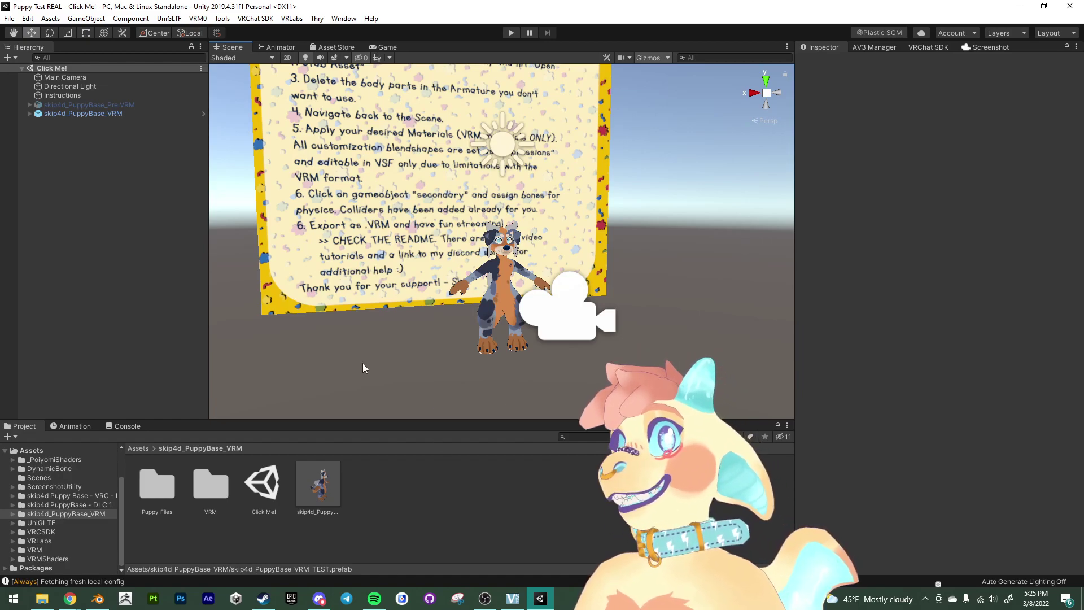
pyautogui.click(198, 18)
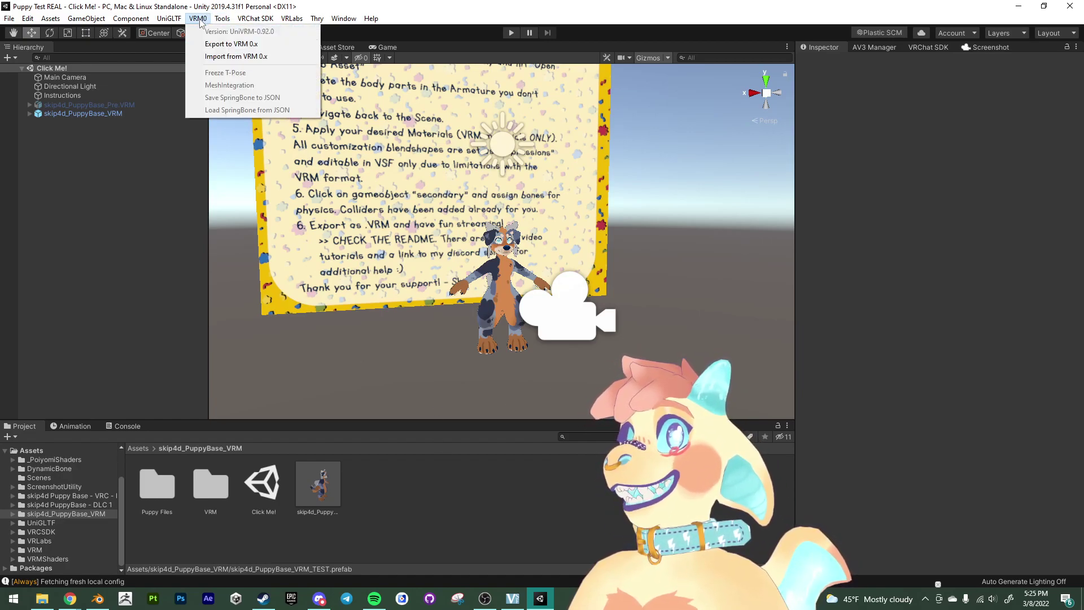
pyautogui.press('Escape')
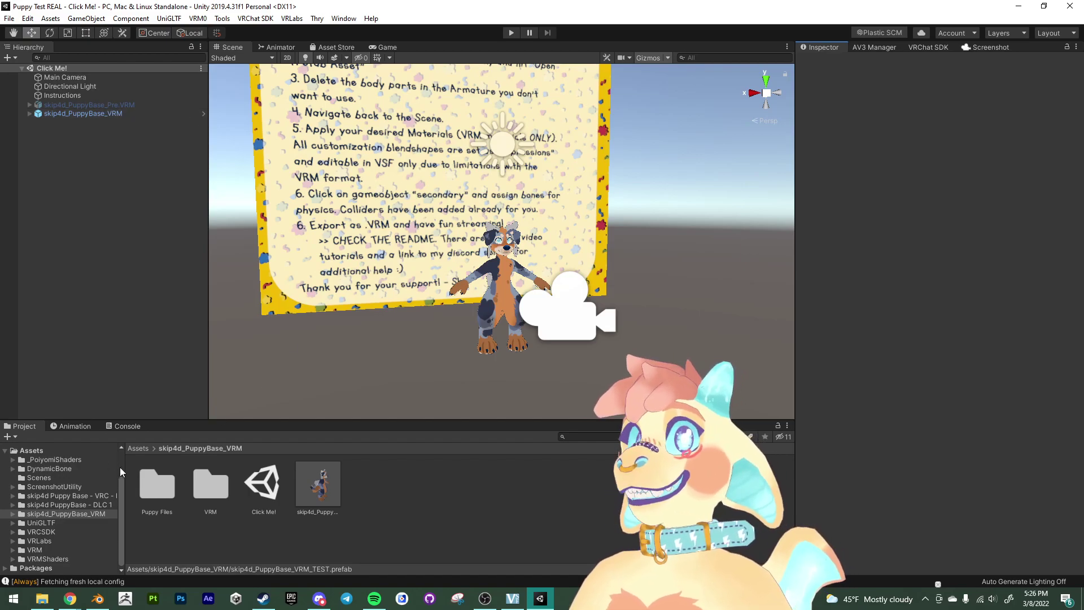
pyautogui.click(141, 448)
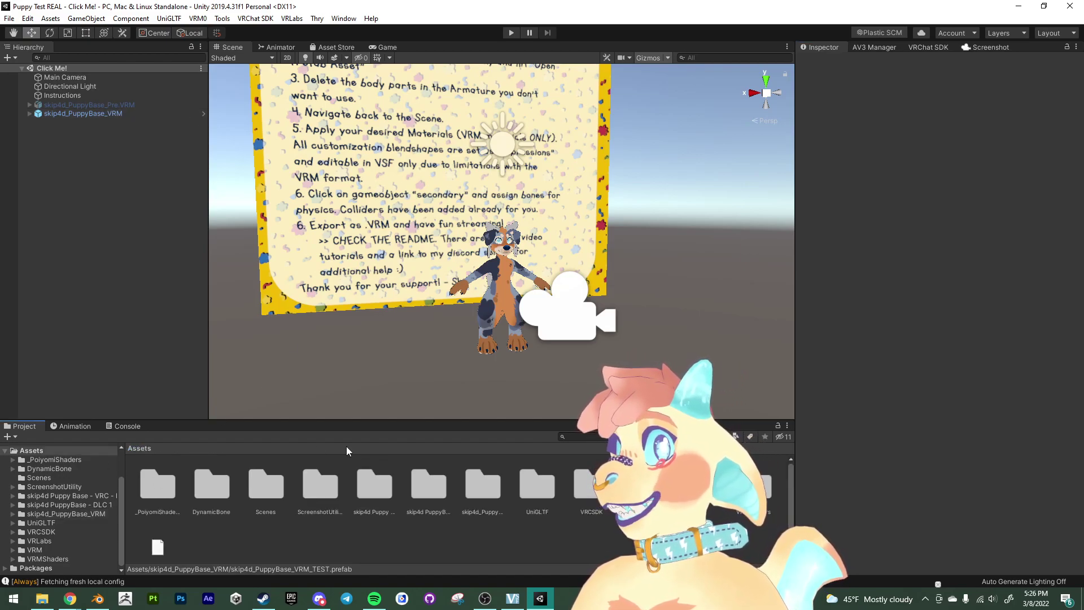
pyautogui.click(484, 494)
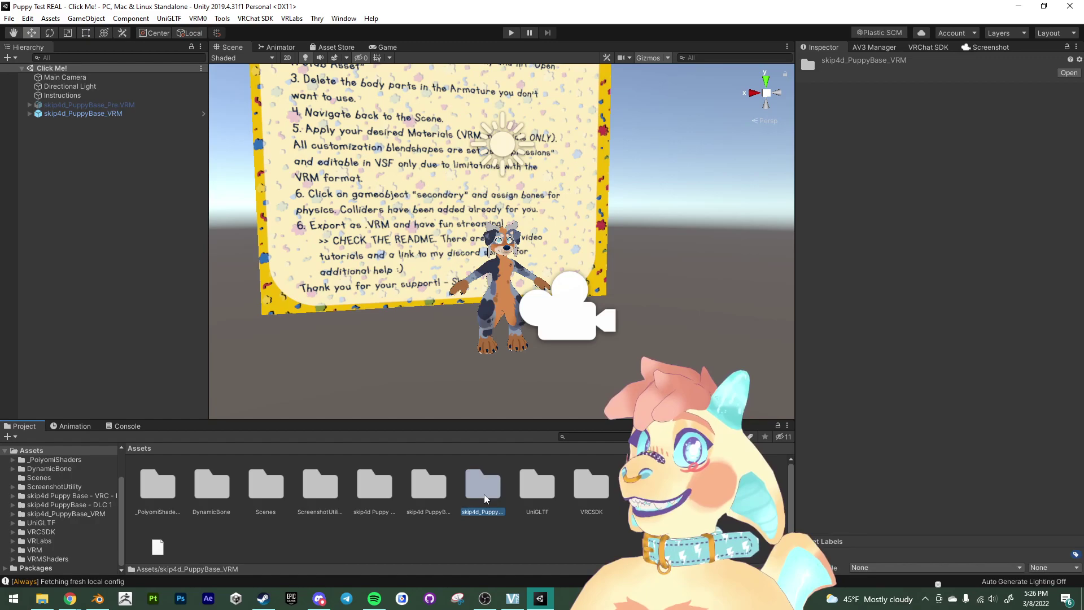
pyautogui.doubleClick(487, 490)
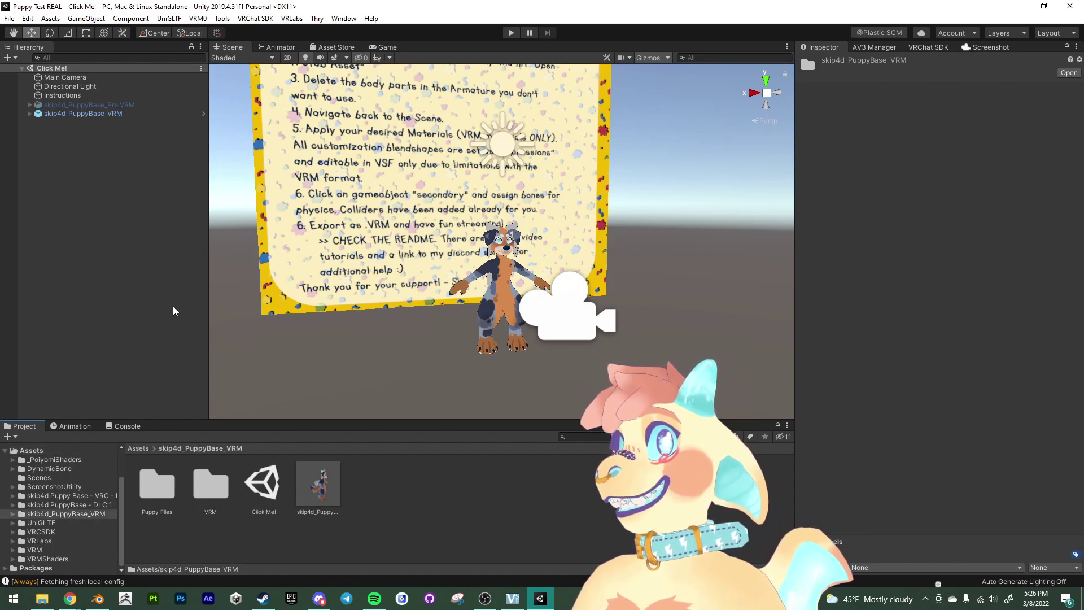
pyautogui.click(263, 485)
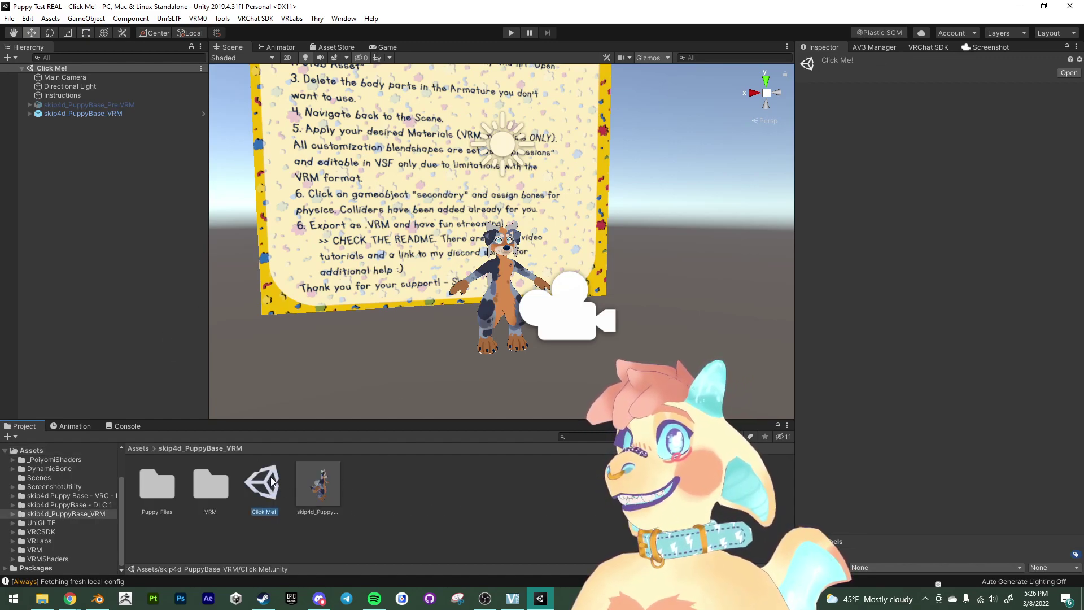
# Widen the Scene view and frame the avatar alongside the instruction board.
pyautogui.scroll(1, 621, 262)
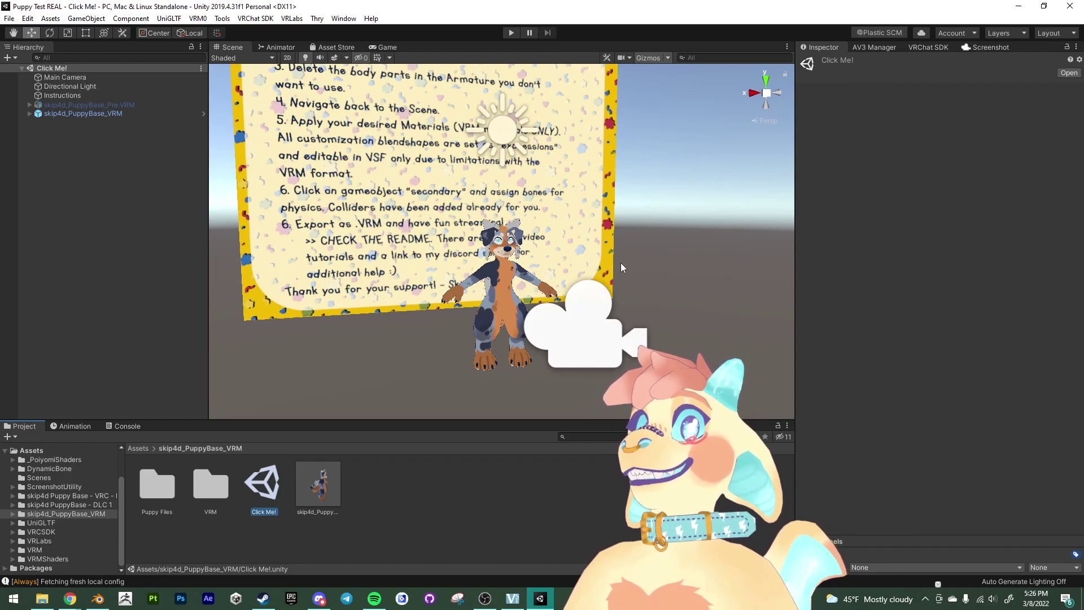
pyautogui.moveTo(497, 257); pyautogui.dragTo(592, 350, button='middle')
pyautogui.keyDown('alt'); pyautogui.moveTo(592, 351); pyautogui.dragTo(434, 247); pyautogui.keyUp('alt')
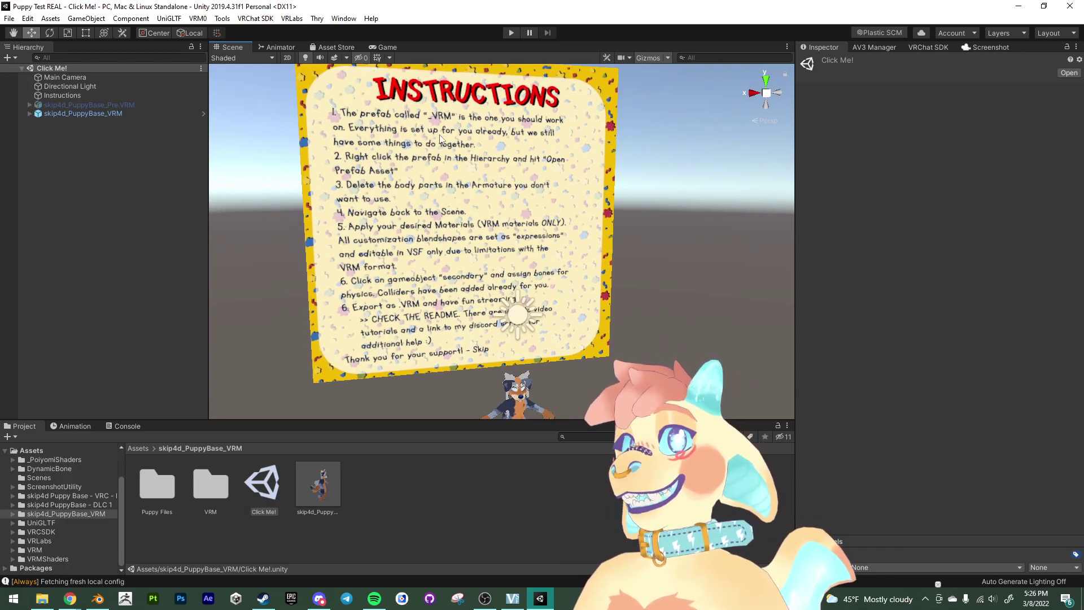
pyautogui.keyDown('alt'); pyautogui.moveTo(511, 345); pyautogui.dragTo(576, 283); pyautogui.keyUp('alt')
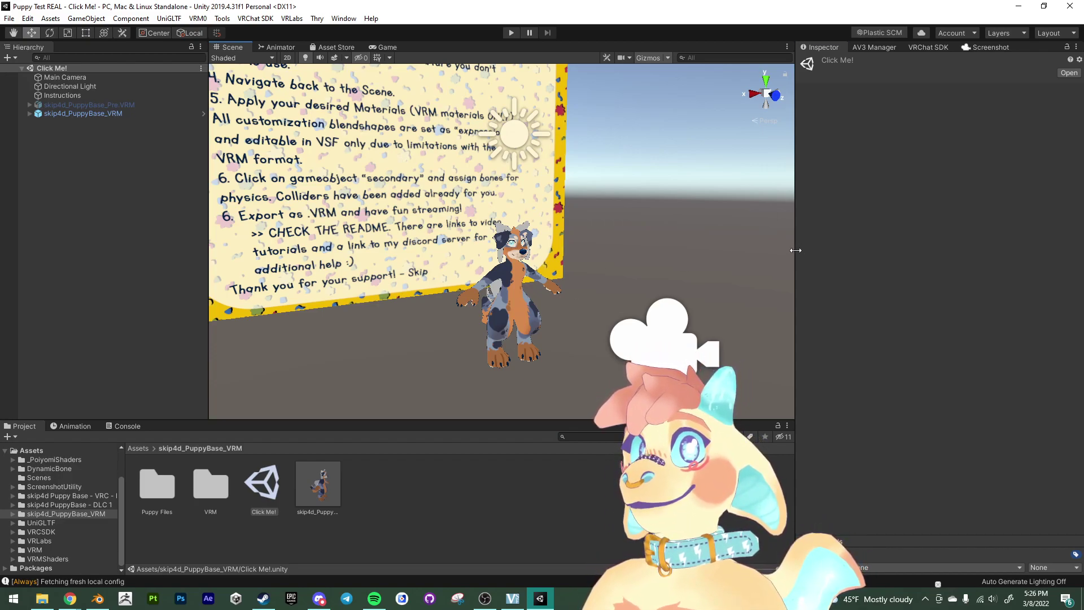
pyautogui.moveTo(797, 247); pyautogui.dragTo(843, 248)
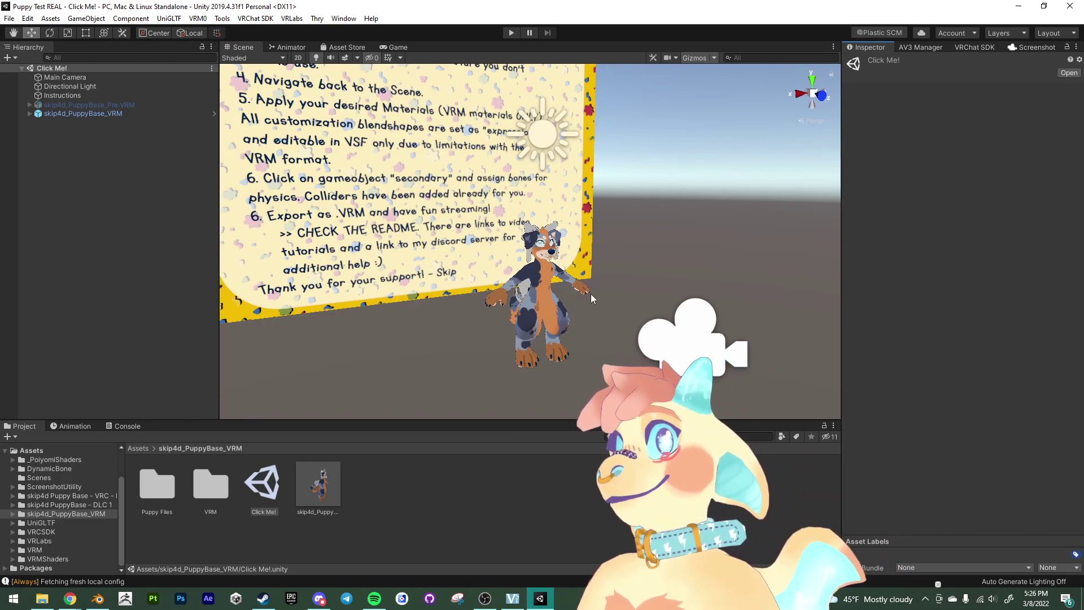
pyautogui.scroll(5, 535, 361)
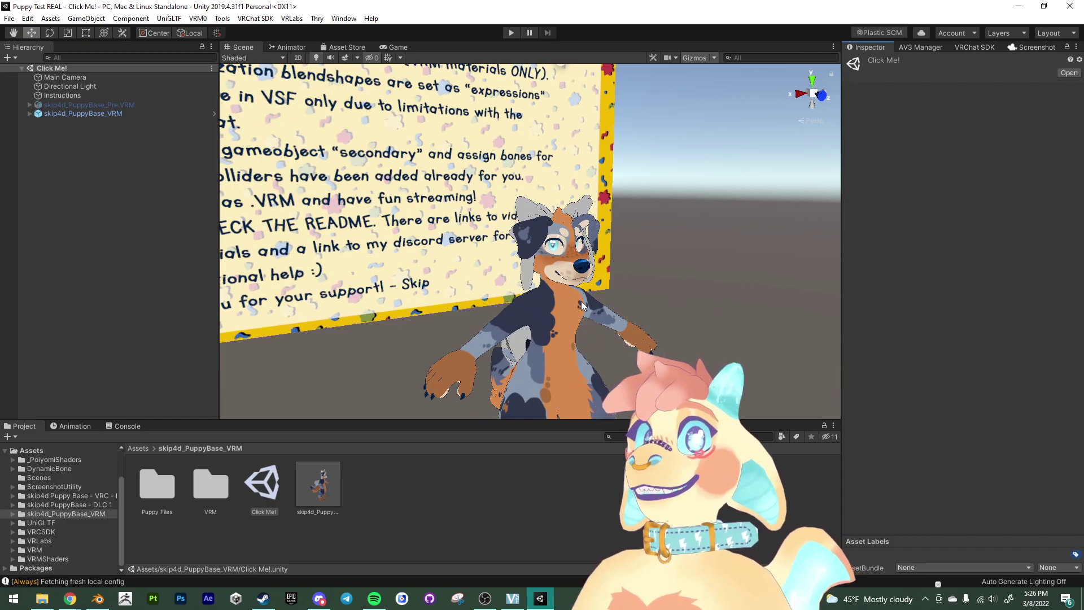
pyautogui.keyDown('alt'); pyautogui.moveTo(693, 299); pyautogui.dragTo(626, 331); pyautogui.keyUp('alt')
pyautogui.keyDown('alt'); pyautogui.moveTo(626, 331); pyautogui.dragTo(552, 308, button='right'); pyautogui.keyUp('alt')
pyautogui.keyDown('alt'); pyautogui.moveTo(553, 308); pyautogui.dragTo(332, 212); pyautogui.keyUp('alt')
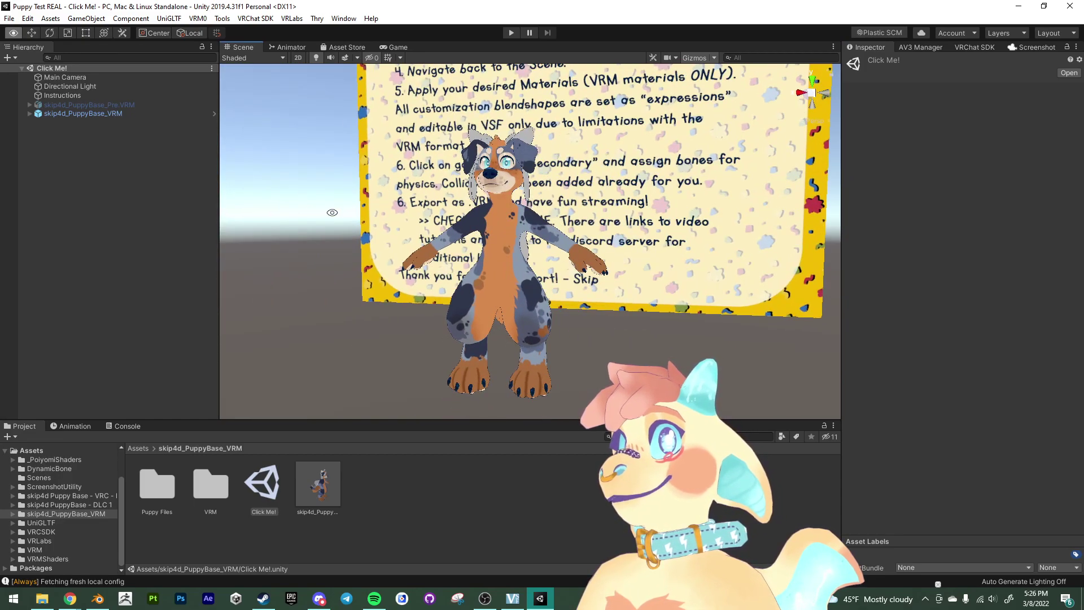
# Frame skip4d_PuppyBase_Pre.VRM, then select skip4d_PuppyBase_VRM to view its 'skip4d Puppy Base VTuber' Meta.
pyautogui.click(104, 107)
pyautogui.press('f')
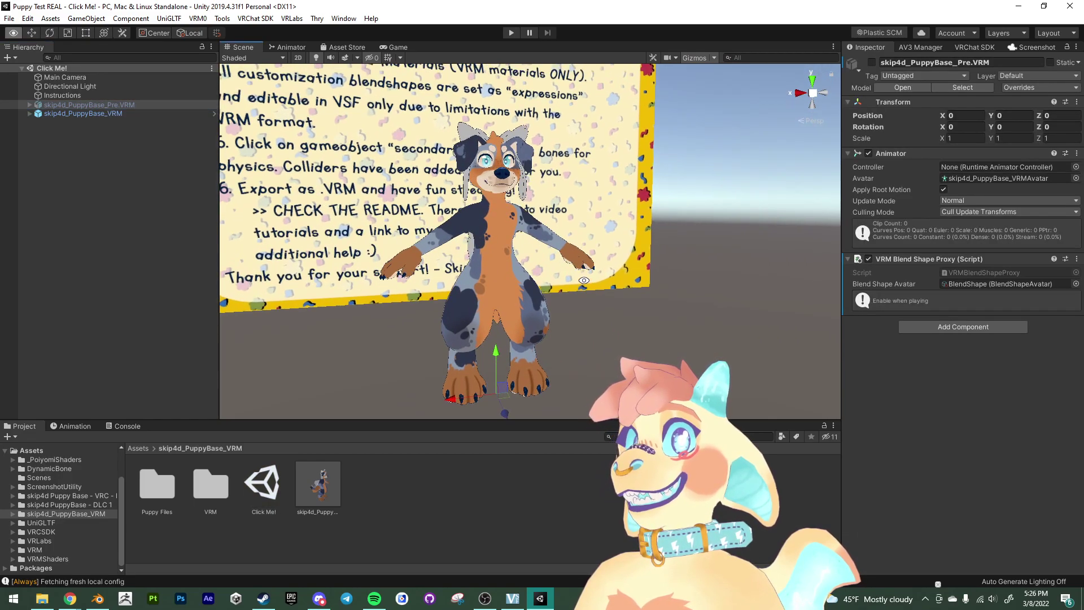
pyautogui.moveTo(573, 290); pyautogui.dragTo(573, 291, button='right')
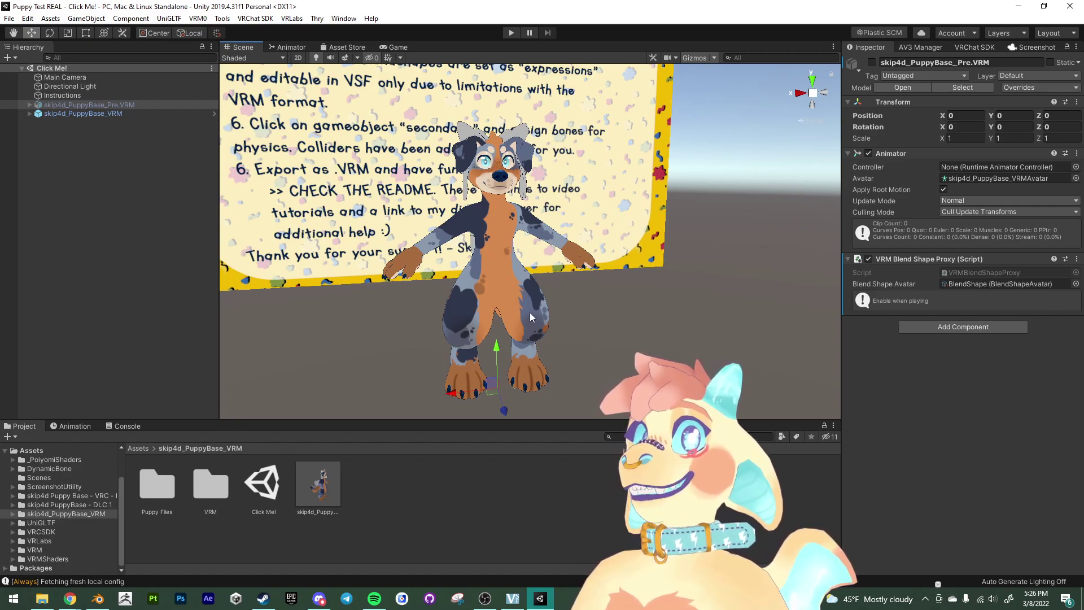
pyautogui.moveTo(530, 318); pyautogui.dragTo(465, 330, button='right')
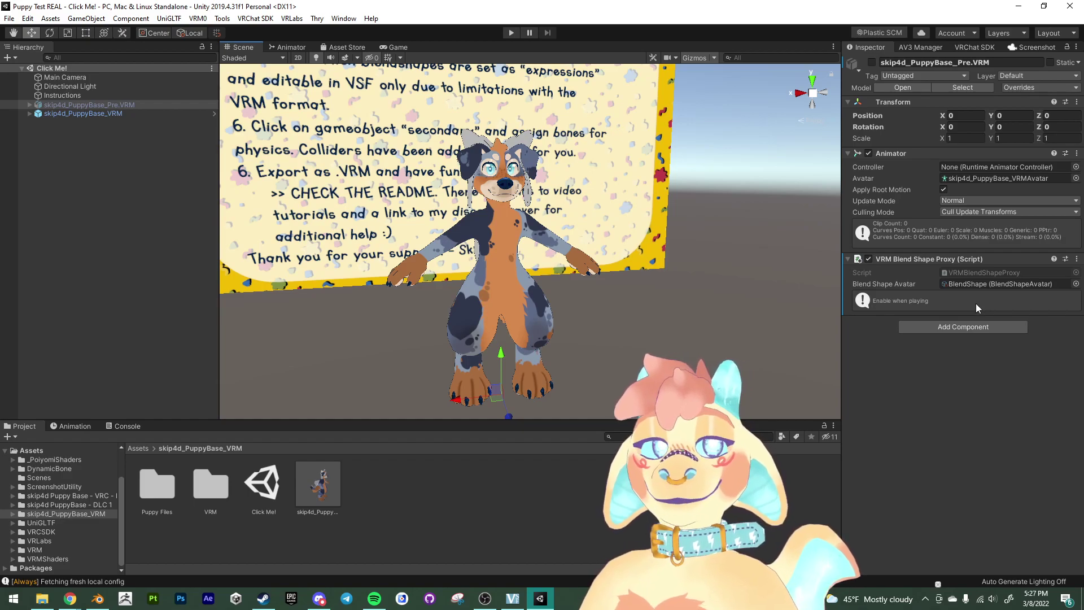
pyautogui.click(118, 112)
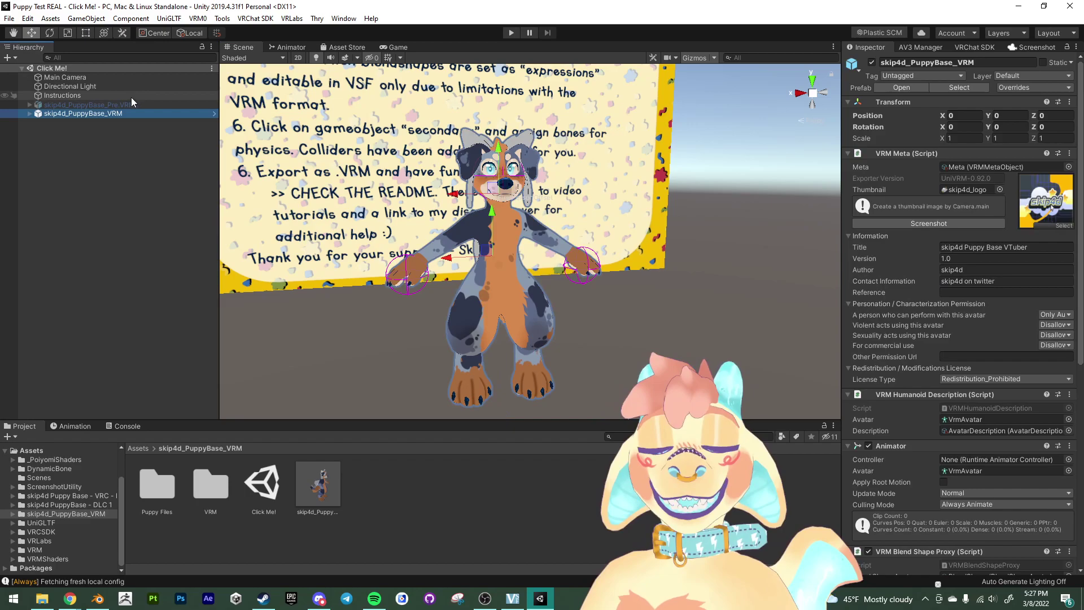
pyautogui.keyDown('alt'); pyautogui.moveTo(565, 254); pyautogui.dragTo(357, 252); pyautogui.keyUp('alt')
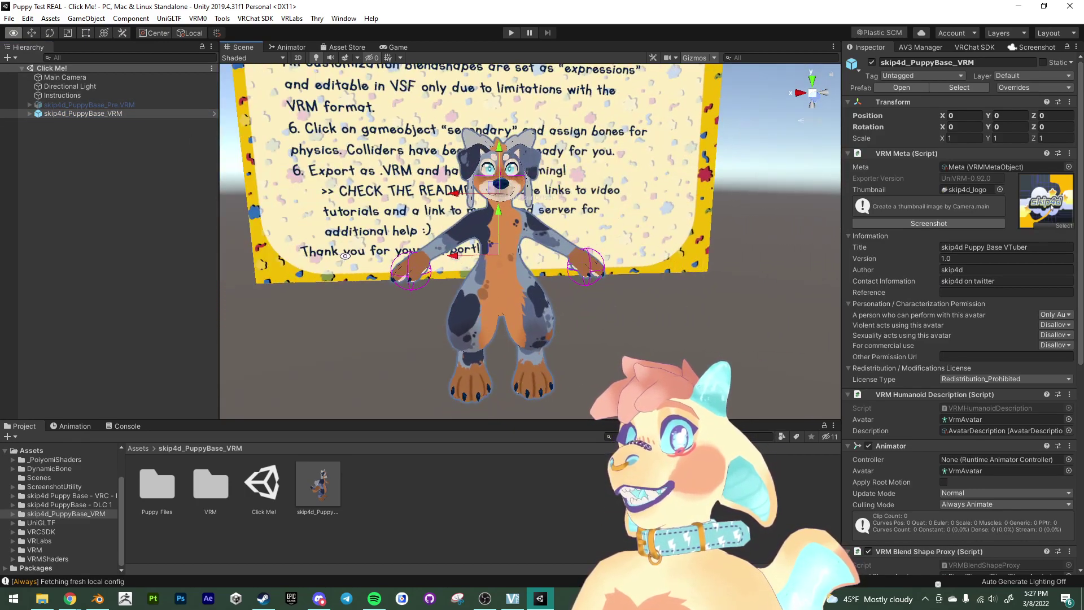
# Duplicate skip4d_PuppyBase_VRM, deactivate the original, and rename the copy skip4d_PuppyBase_Tutorial.
pyautogui.hotkey('ctrl', 'd')
pyautogui.click(122, 113)
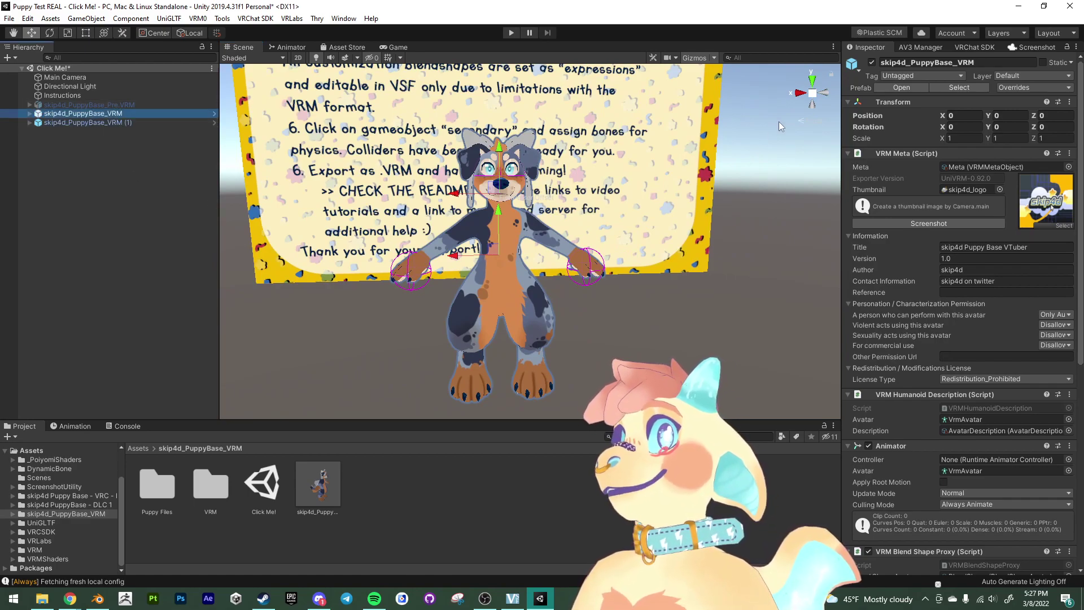
pyautogui.click(872, 62)
pyautogui.click(107, 122)
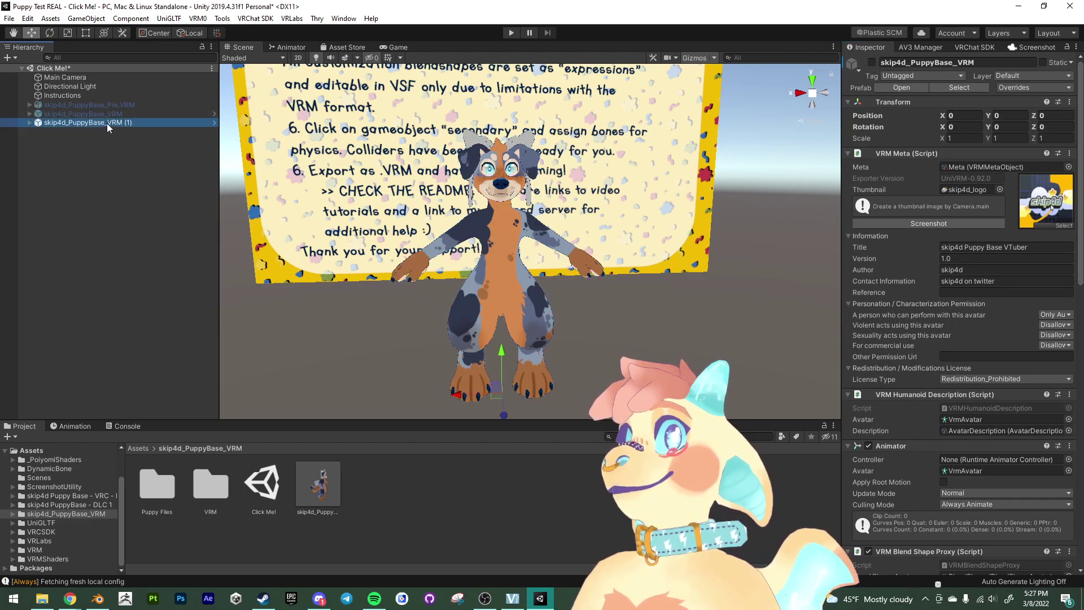
pyautogui.click(136, 124)
pyautogui.press('BackSpace')
pyautogui.press('BackSpace')
pyautogui.press('BackSpace')
pyautogui.press('BackSpace')
pyautogui.press('BackSpace')
pyautogui.press('BackSpace')
pyautogui.press('BackSpace')
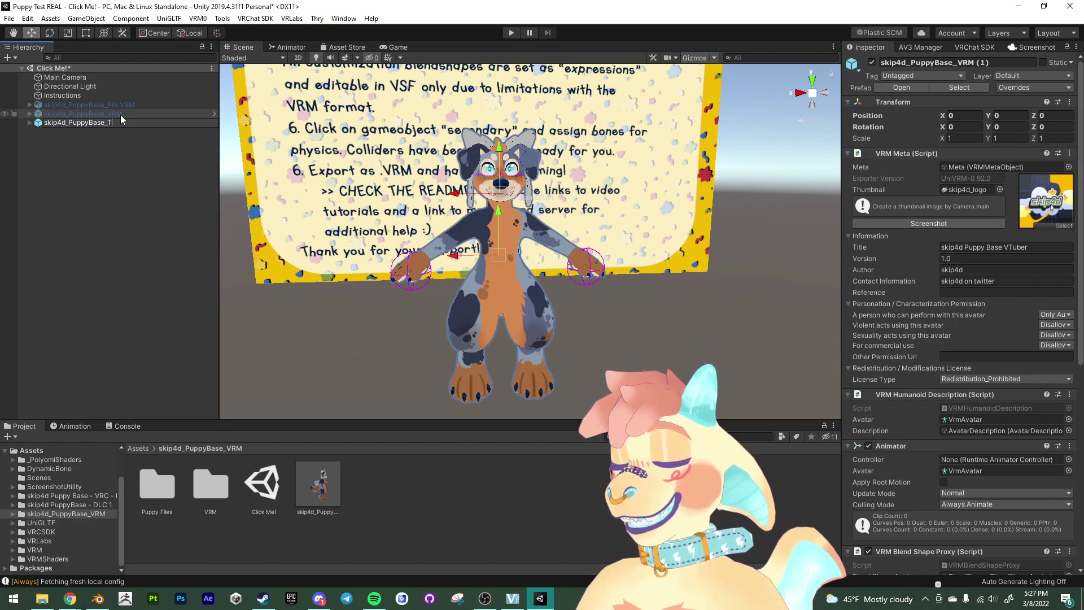
pyautogui.write('Tutorial')
pyautogui.press('Return')
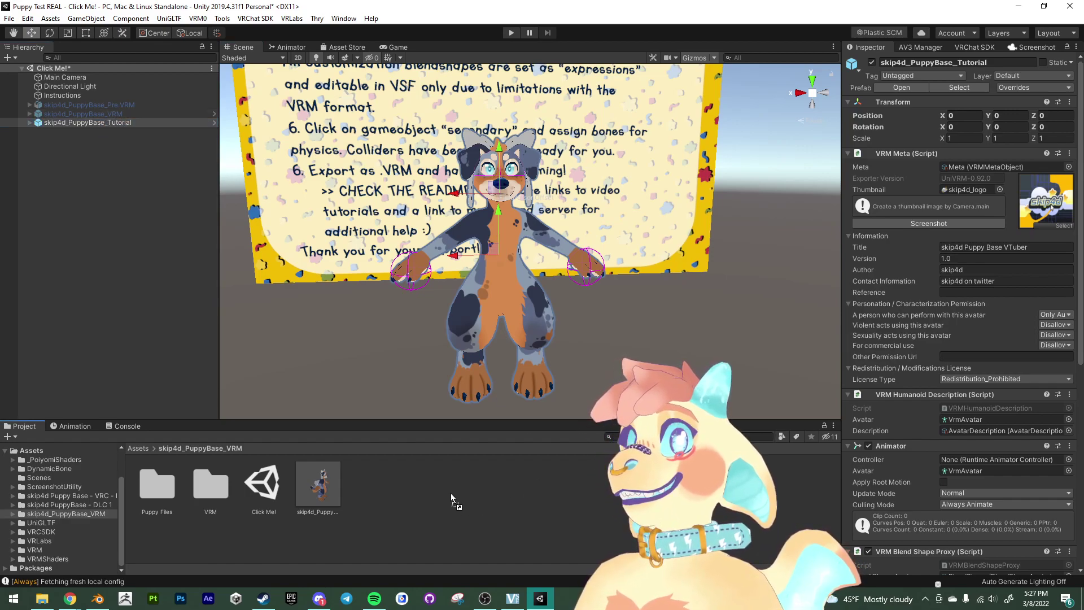
# Save skip4d_PuppyBase_Tutorial as an Original Prefab in the skip4d_PuppyBase_VRM folder.
pyautogui.moveTo(484, 473); pyautogui.dragTo(462, 476)
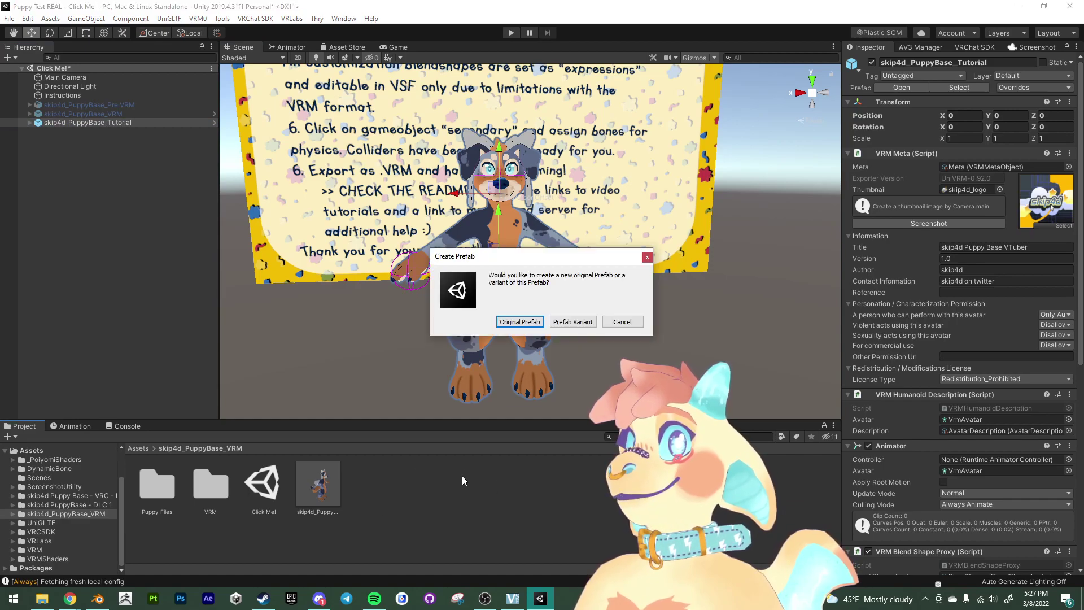
pyautogui.click(523, 323)
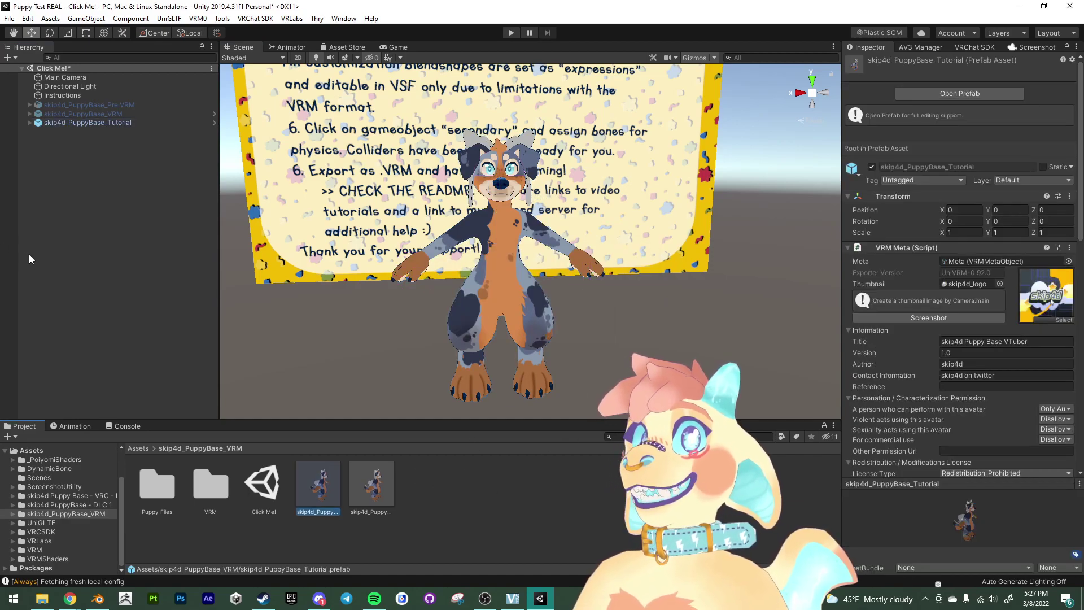
pyautogui.click(123, 122)
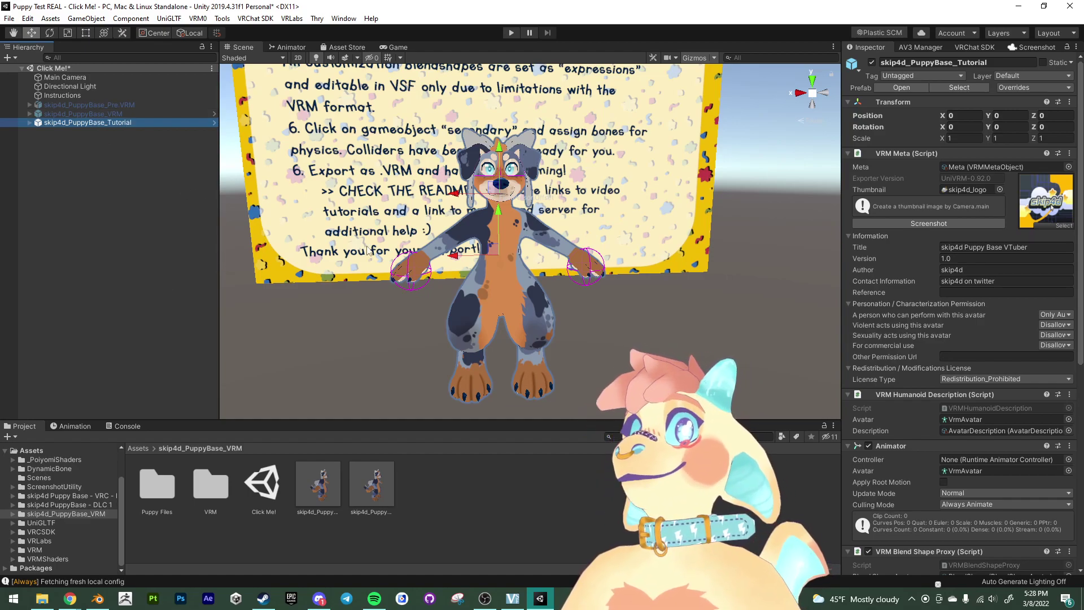
pyautogui.keyDown('alt'); pyautogui.moveTo(542, 324); pyautogui.dragTo(256, 300); pyautogui.keyUp('alt')
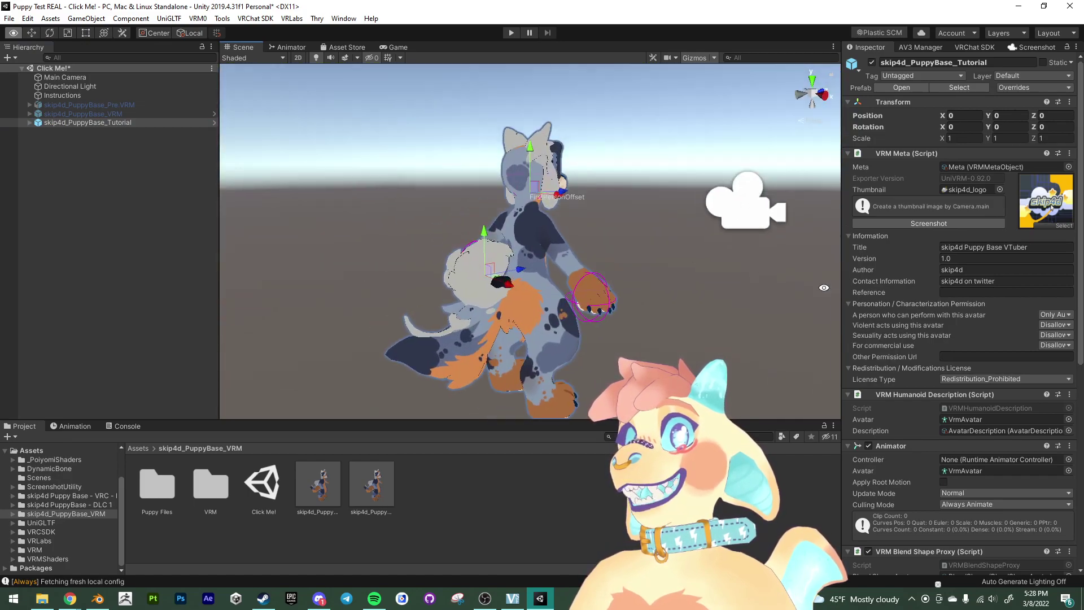
pyautogui.keyDown('alt'); pyautogui.moveTo(824, 287); pyautogui.dragTo(461, 361); pyautogui.keyUp('alt')
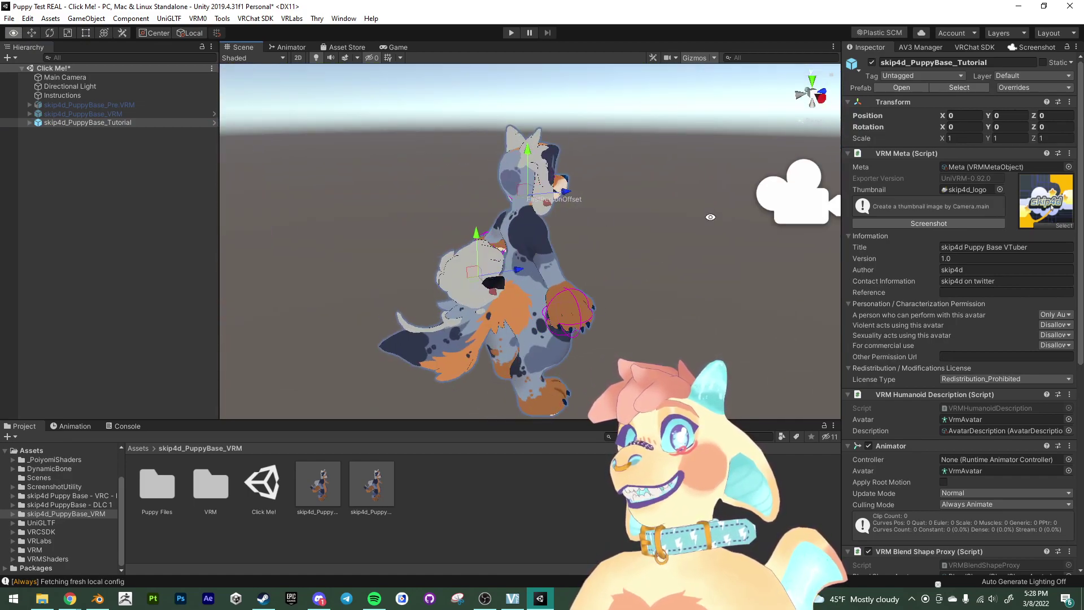
pyautogui.keyDown('alt'); pyautogui.moveTo(711, 217); pyautogui.dragTo(430, 222); pyautogui.keyUp('alt')
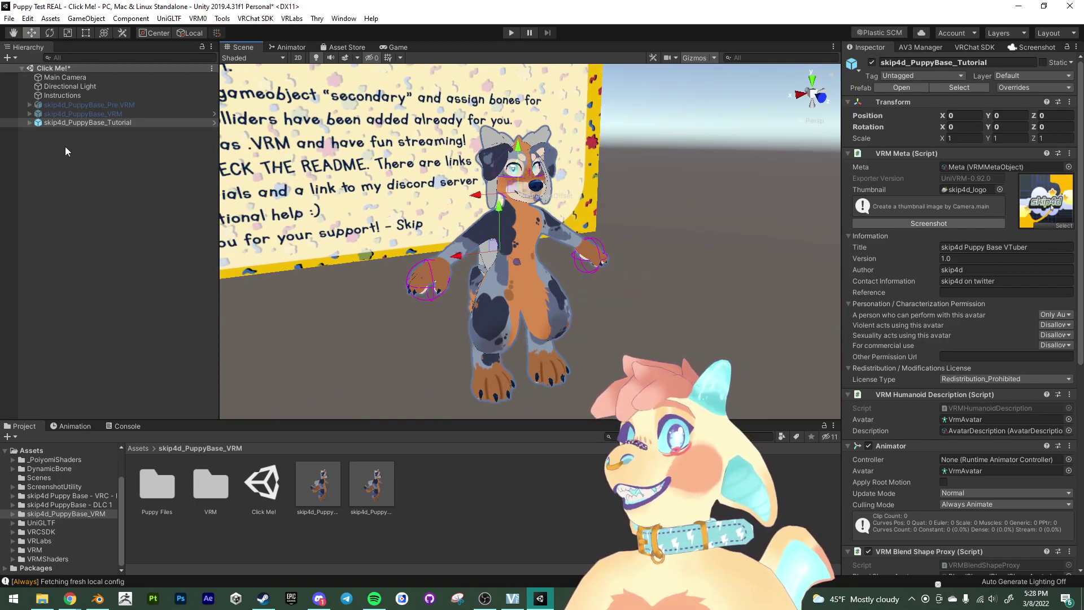
pyautogui.rightClick(103, 122)
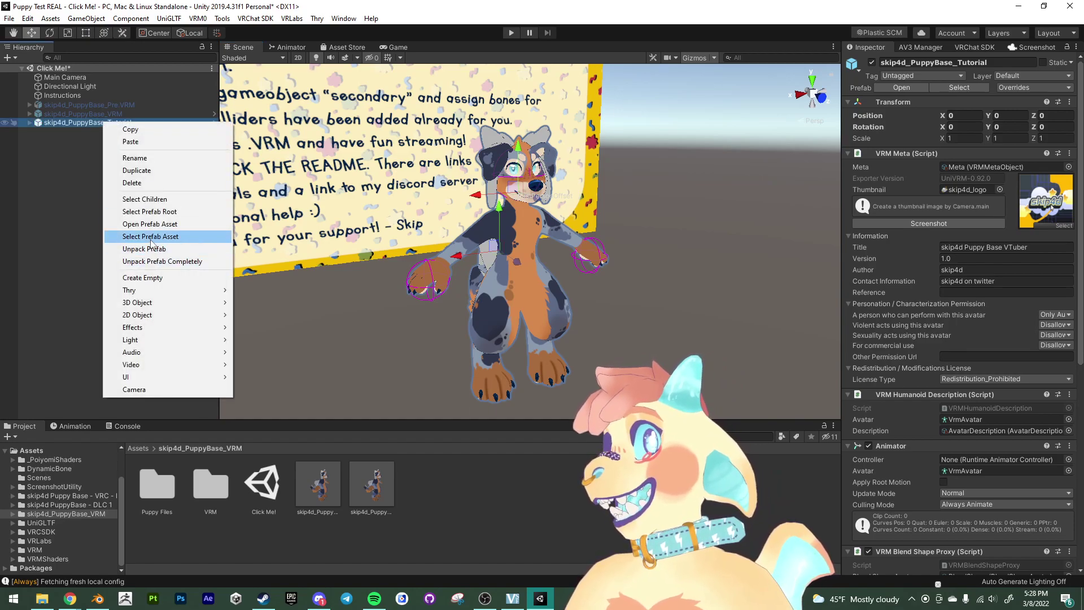
# Open the Tutorial prefab in Prefab Mode with a wider Hierarchy and the puppy in view.
pyautogui.click(179, 225)
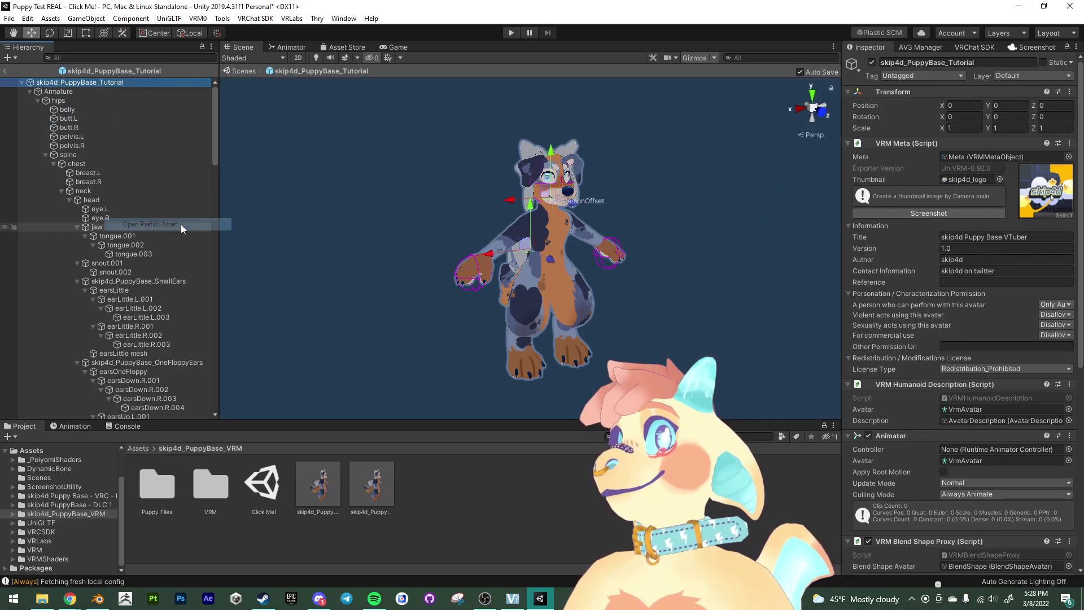
pyautogui.keyDown('alt'); pyautogui.moveTo(669, 324); pyautogui.dragTo(576, 311); pyautogui.keyUp('alt')
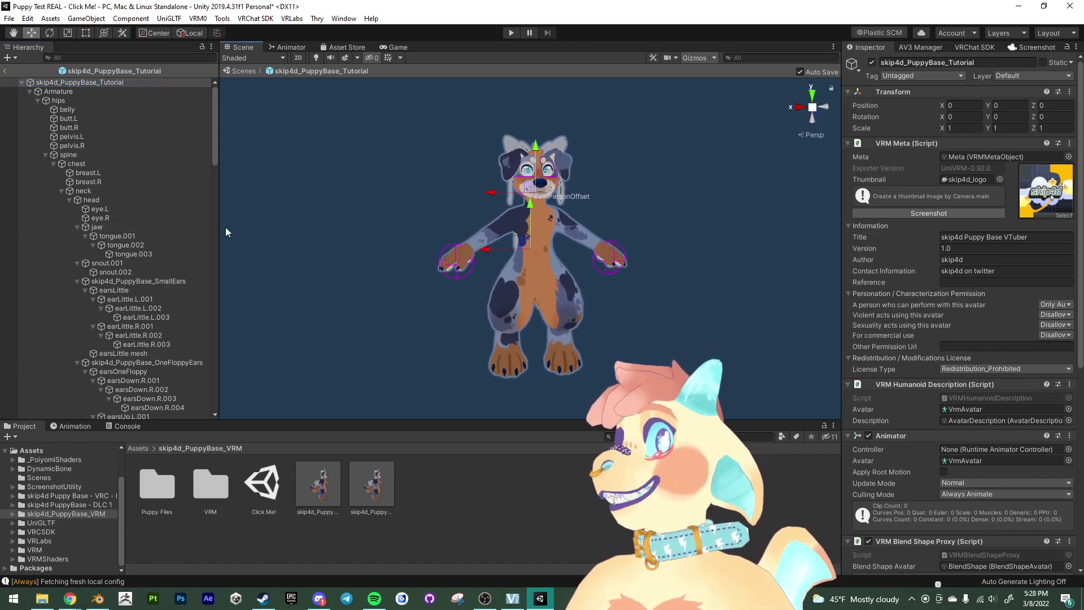
pyautogui.moveTo(219, 232); pyautogui.dragTo(266, 234)
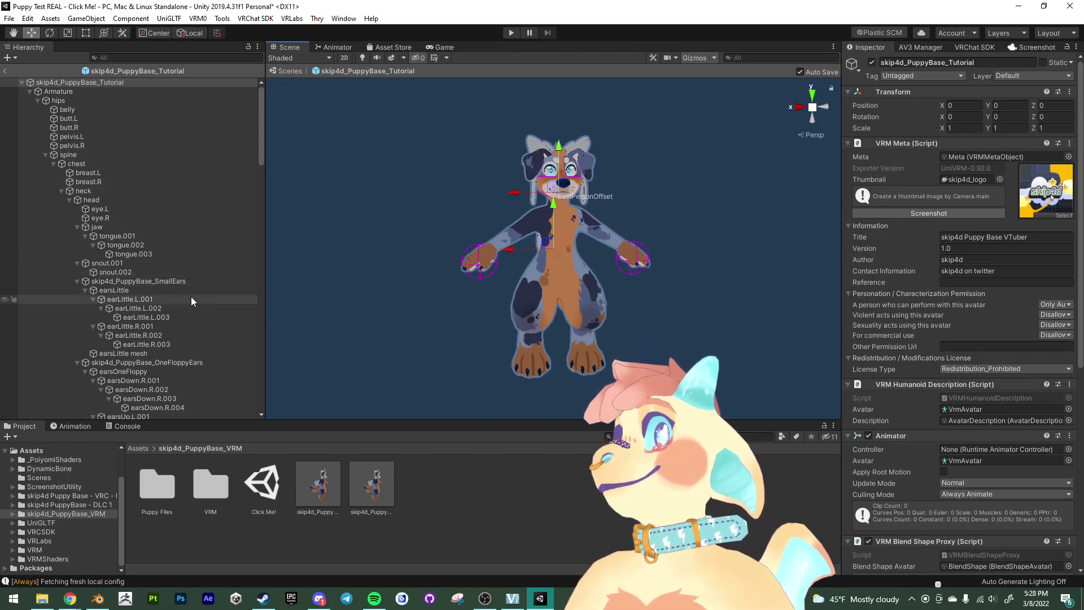
pyautogui.keyDown('alt'); pyautogui.moveTo(468, 274); pyautogui.dragTo(369, 311); pyautogui.keyUp('alt')
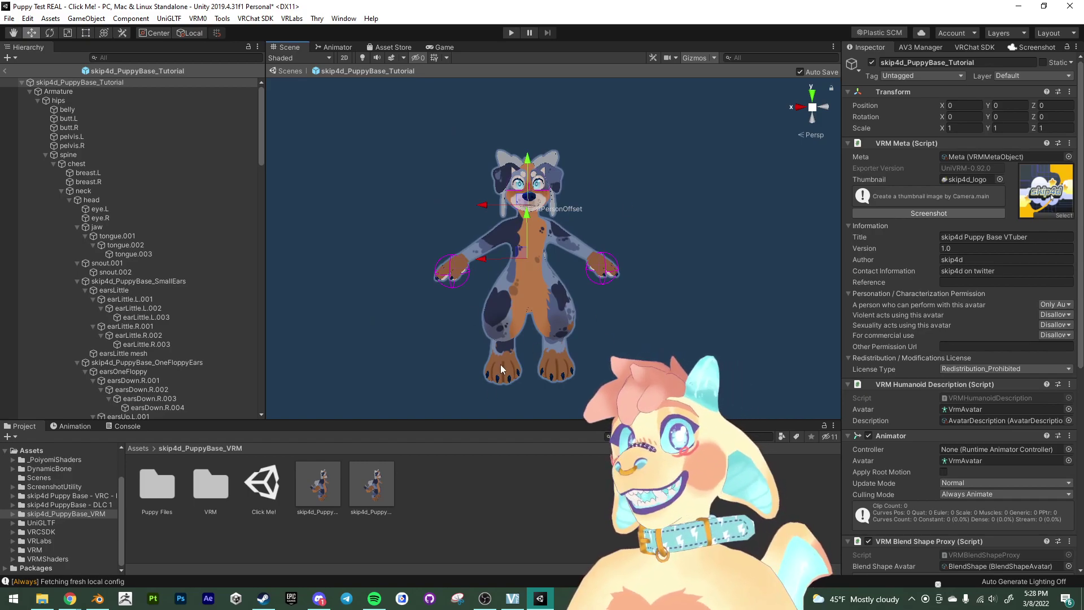
pyautogui.keyDown('alt'); pyautogui.moveTo(500, 370); pyautogui.dragTo(445, 313); pyautogui.keyUp('alt')
pyautogui.keyDown('alt'); pyautogui.moveTo(445, 313); pyautogui.dragTo(577, 347, button='right'); pyautogui.keyUp('alt')
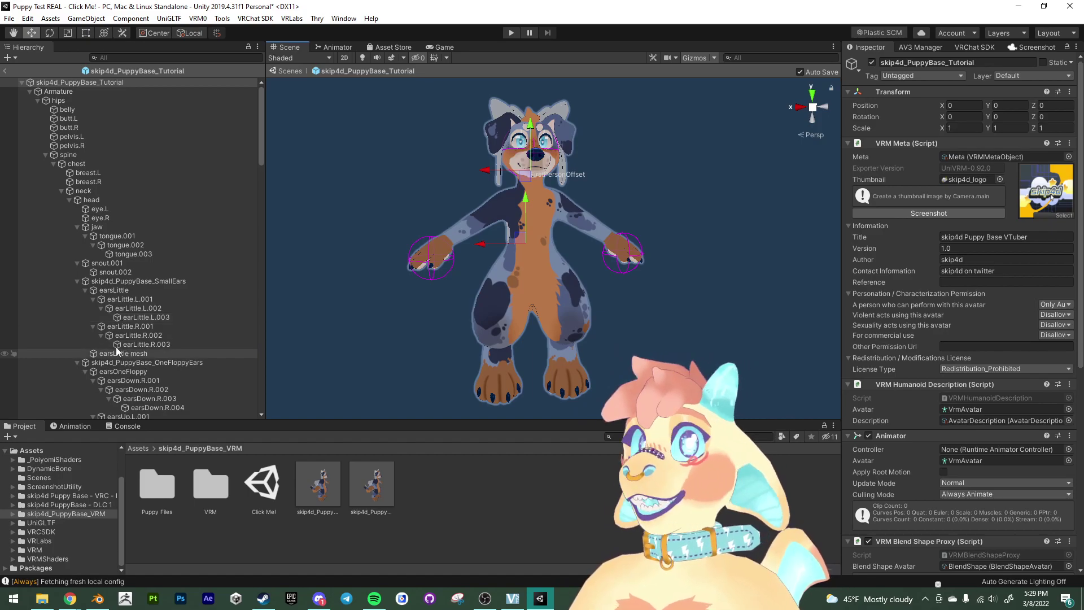
# Fold up the SmallEars and OneFloppyEars groups in the Hierarchy.
pyautogui.click(77, 281)
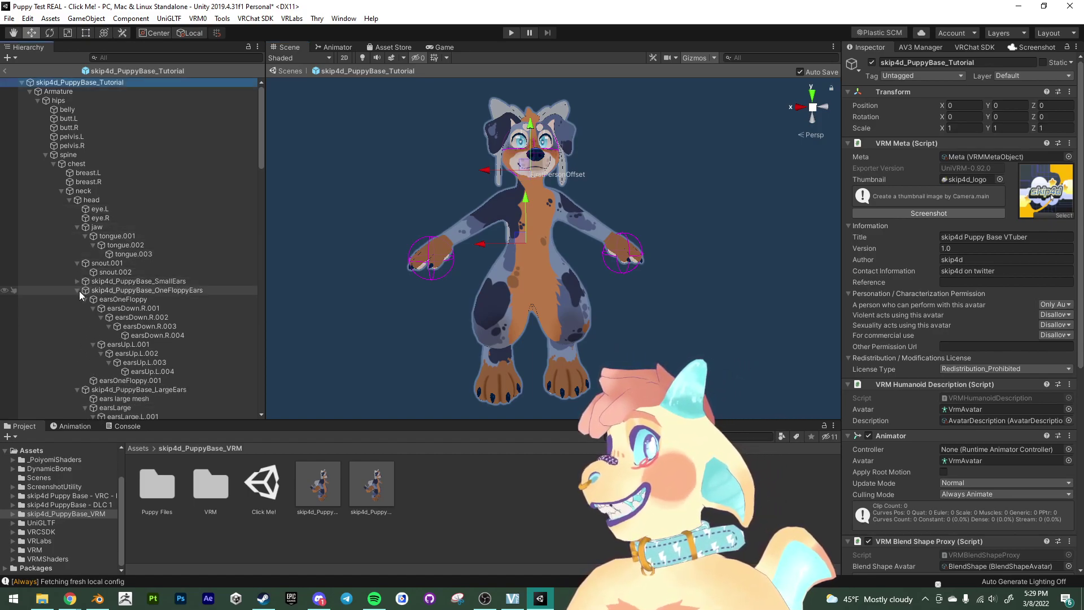
pyautogui.click(77, 291)
pyautogui.scroll(-1, 110, 289)
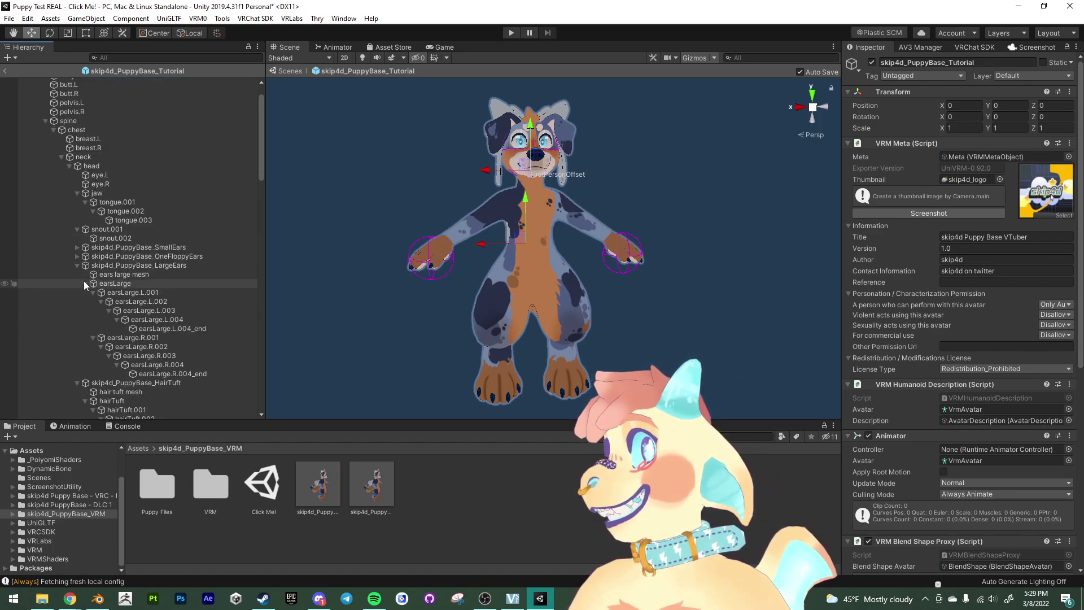
# Collapse the LargeEars, HairTuft, FloppyEars and BeagleEars groups.
pyautogui.click(77, 265)
pyautogui.click(77, 274)
pyautogui.click(77, 283)
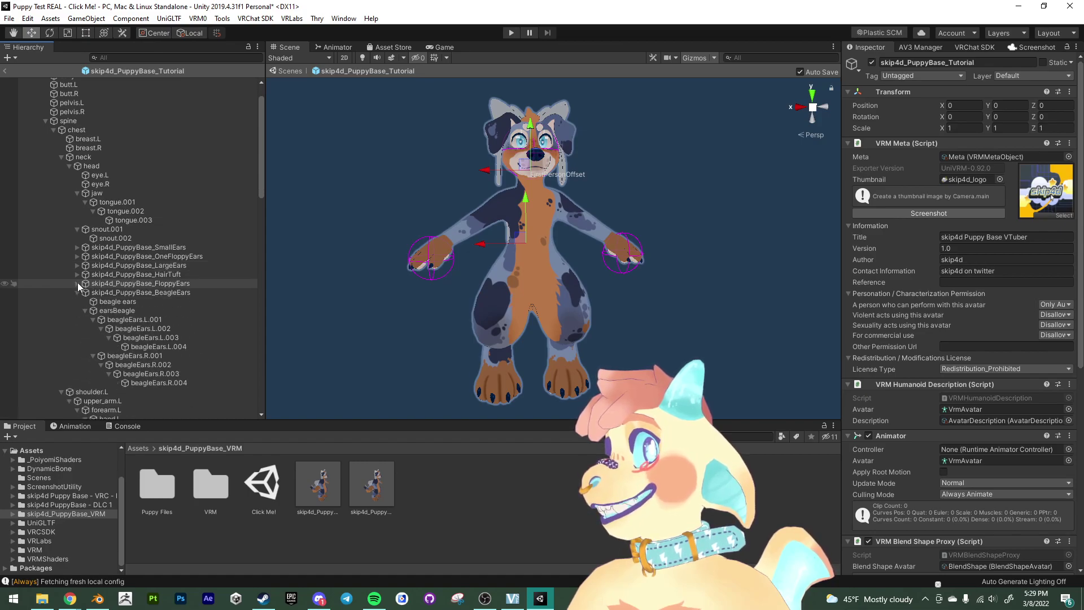
pyautogui.click(77, 292)
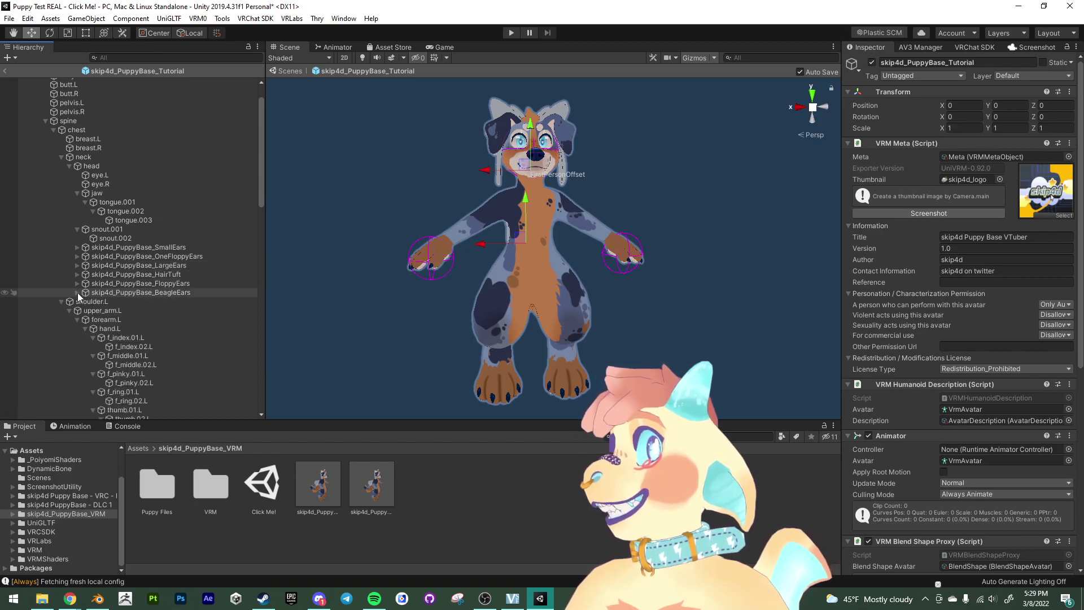
# Delete the SmallEars, OneFloppyEars and LargeEars ear variants.
pyautogui.click(133, 249)
pyautogui.press('Delete')
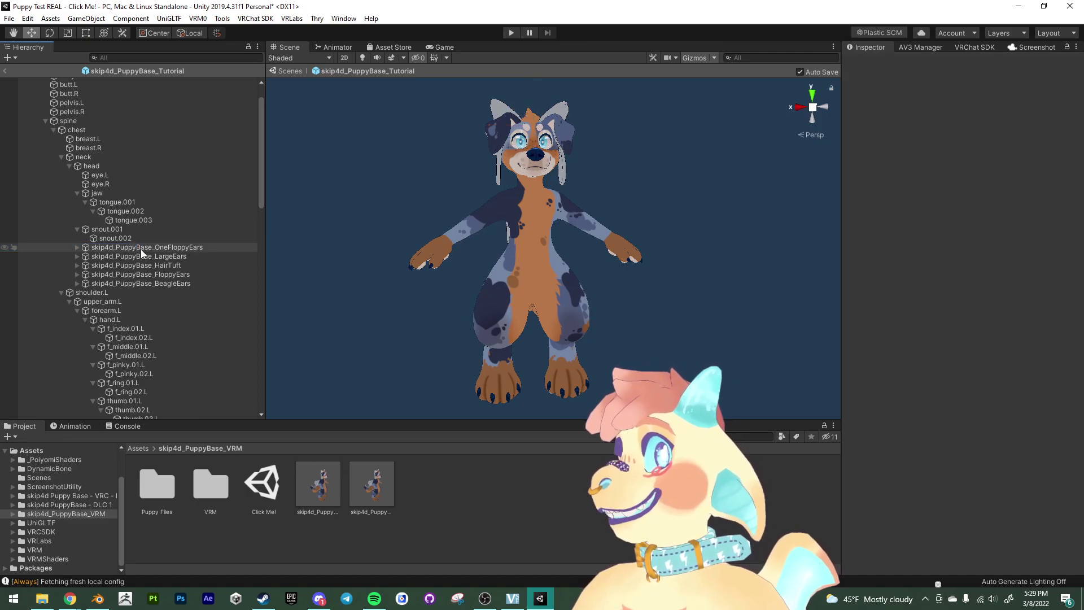
pyautogui.click(144, 249)
pyautogui.press('Delete')
pyautogui.click(144, 249)
pyautogui.press('Delete')
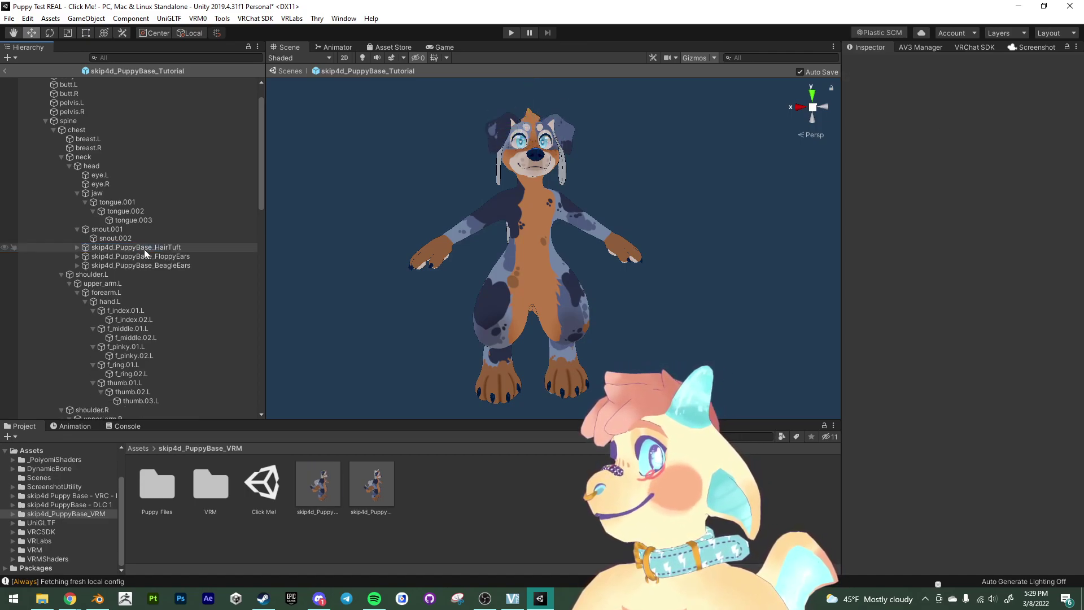
# Delete the FloppyEars variant, leaving only BeagleEars and HairTuft.
pyautogui.click(145, 251)
pyautogui.press('Delete')
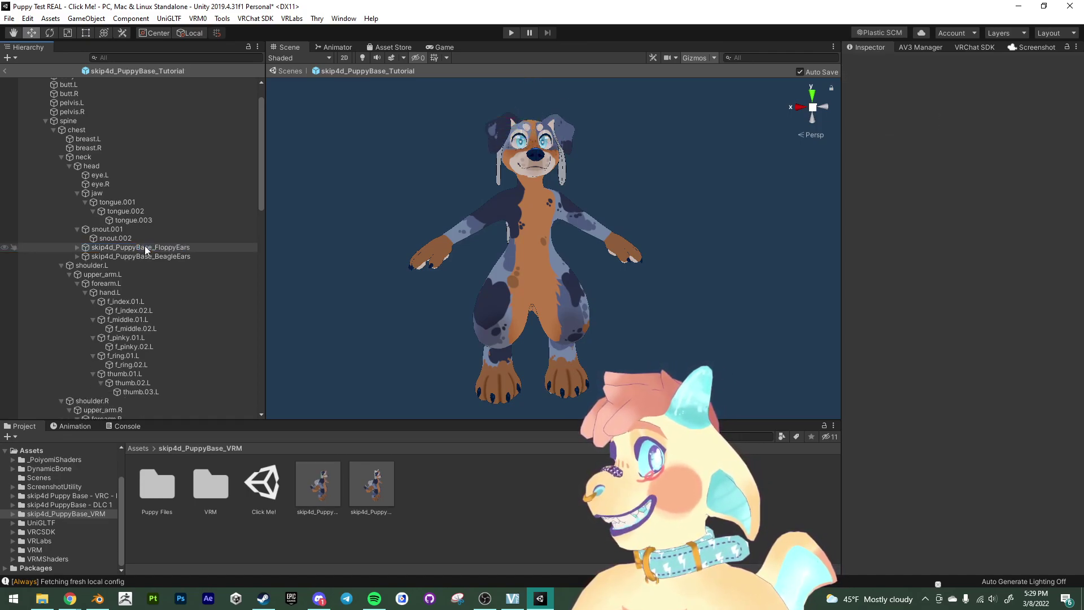
pyautogui.click(144, 248)
pyautogui.click(152, 257)
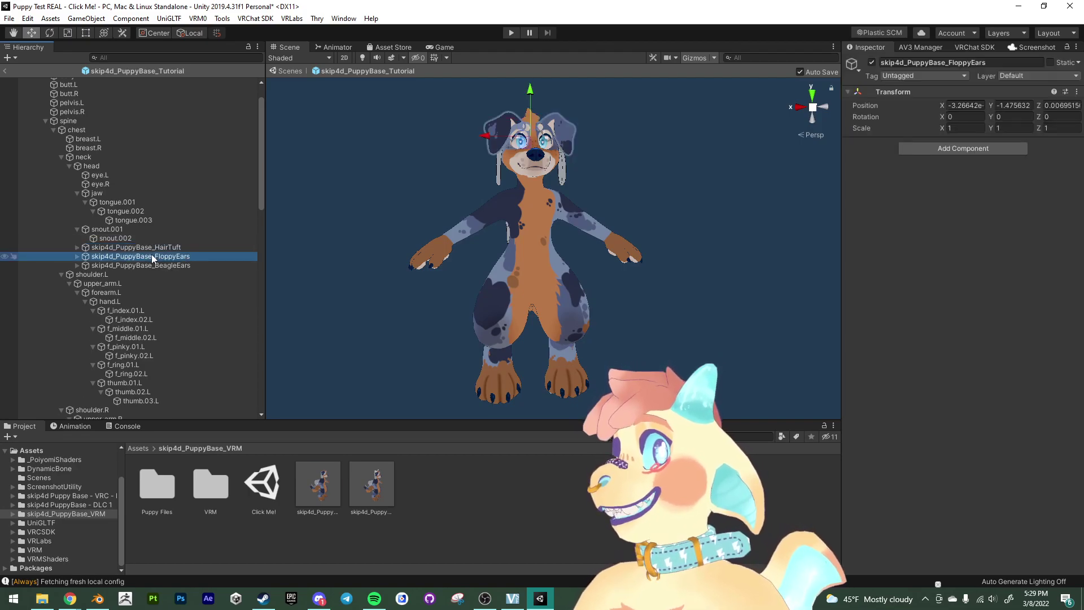
pyautogui.press('Delete')
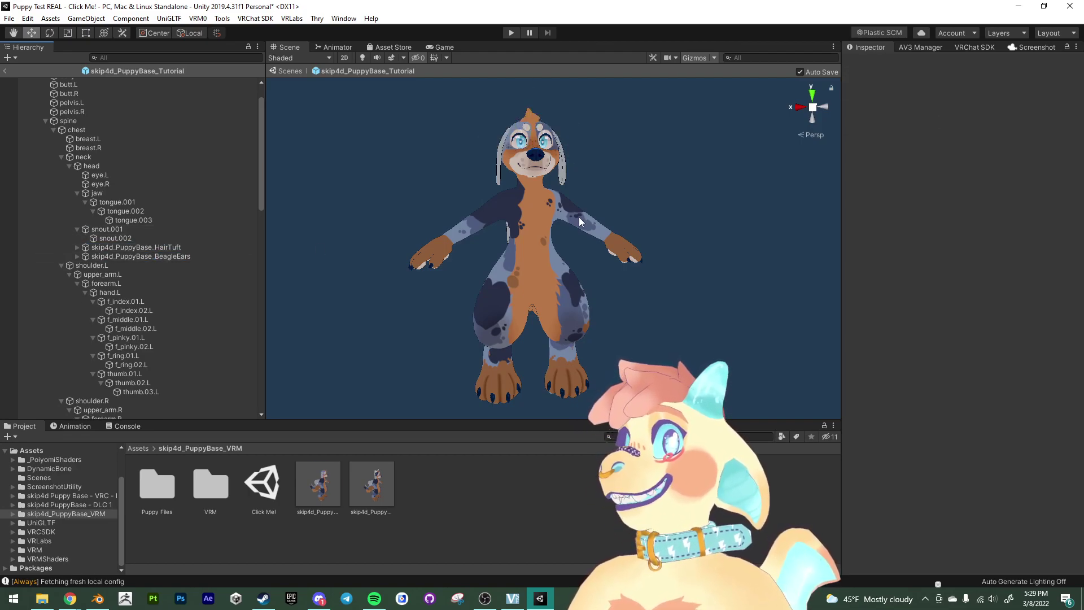
pyautogui.keyDown('alt'); pyautogui.moveTo(477, 248); pyautogui.dragTo(487, 252); pyautogui.keyUp('alt')
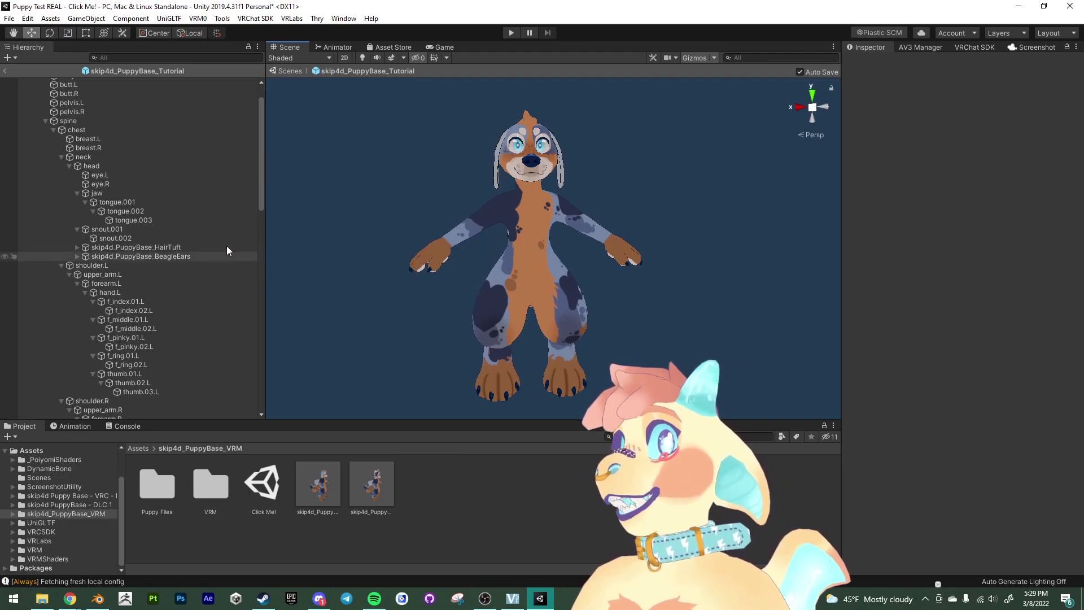
pyautogui.moveTo(261, 189); pyautogui.dragTo(276, 303)
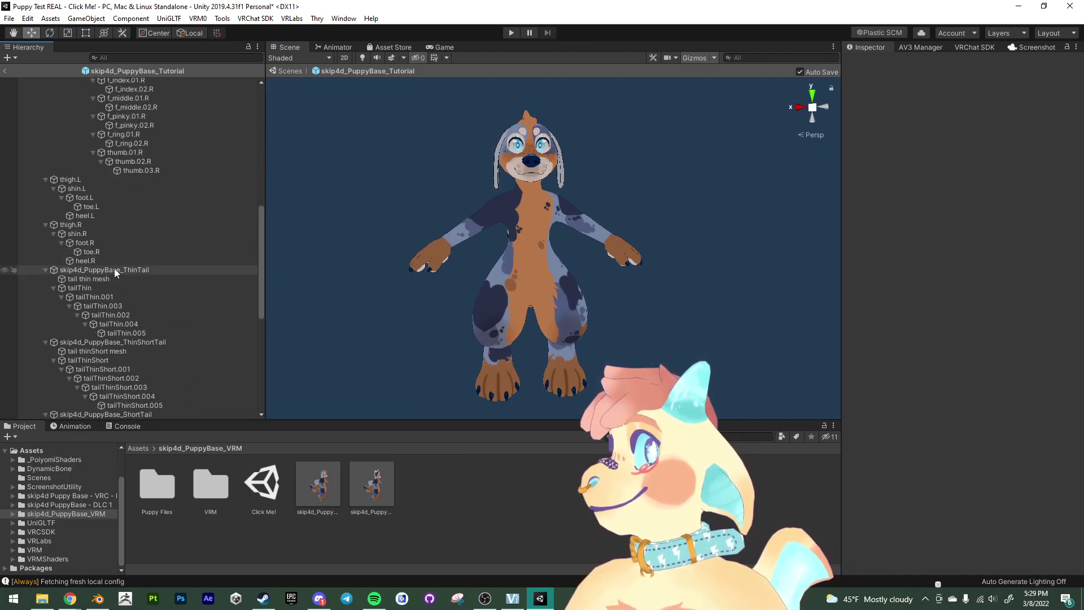
# Delete the ThinTail, ShortTail, NubTail, LongTail and CurlyTail variants, keeping only ThinShortTail.
pyautogui.keyDown('alt'); pyautogui.moveTo(513, 304); pyautogui.dragTo(870, 297); pyautogui.keyUp('alt')
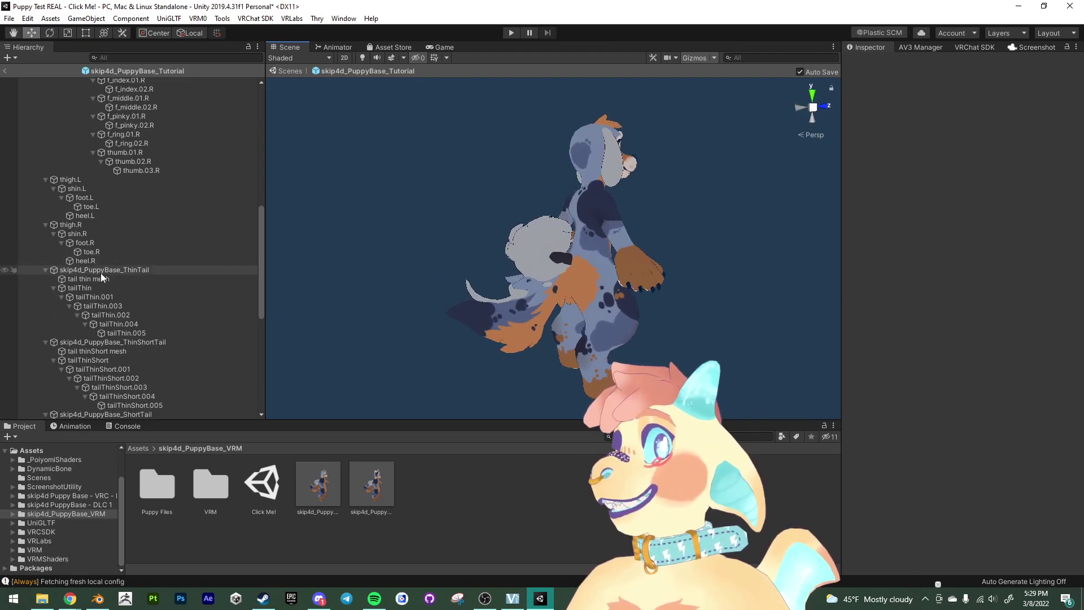
pyautogui.click(125, 271)
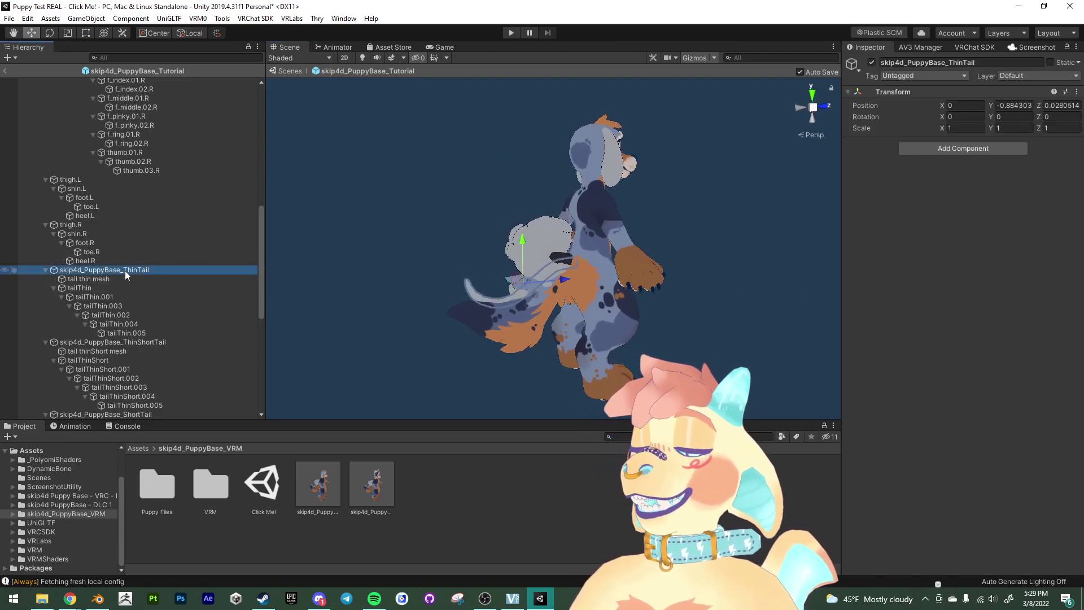
pyautogui.press('Delete')
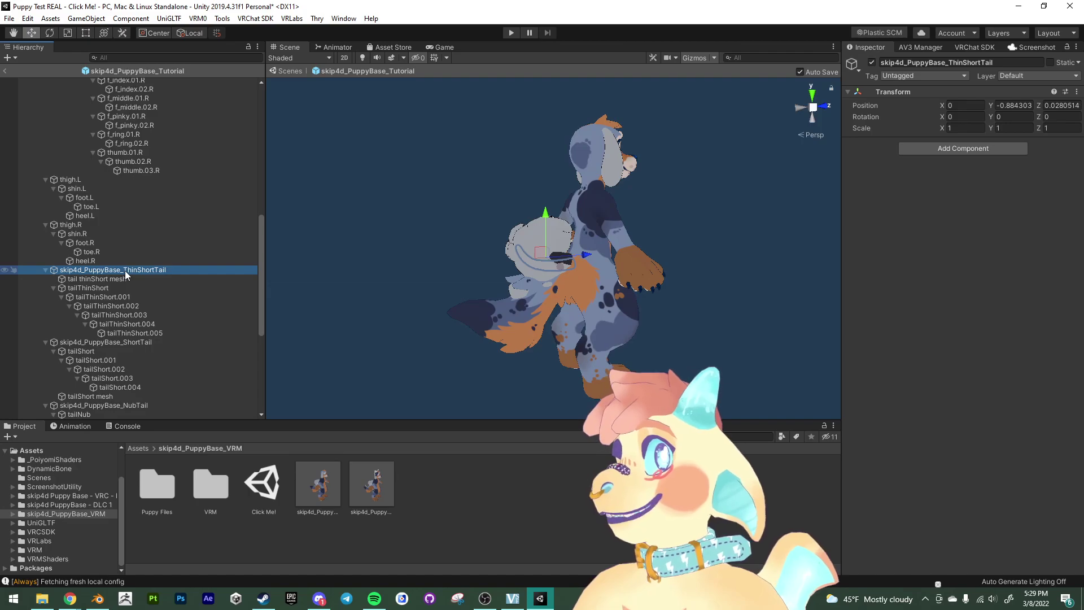
pyautogui.click(46, 270)
pyautogui.click(69, 277)
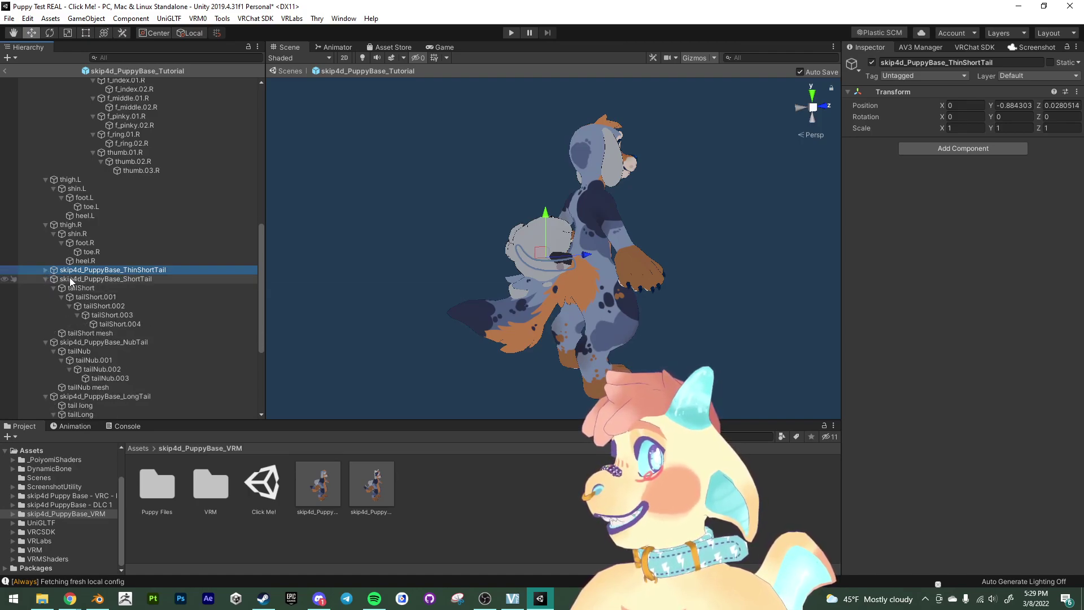
pyautogui.press('Delete')
pyautogui.press('Delete')
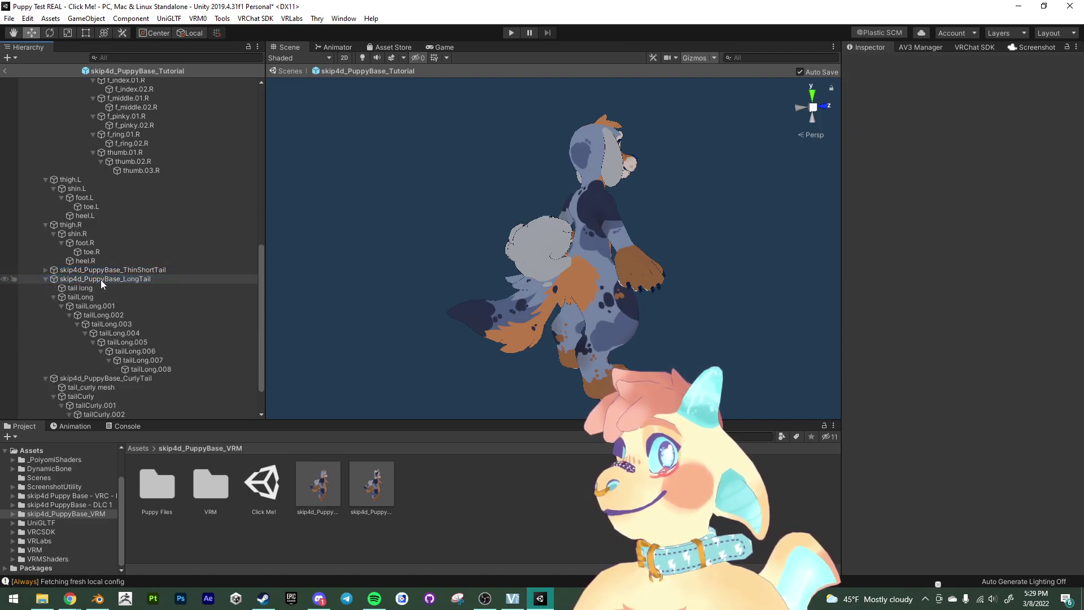
pyautogui.press('Delete')
pyautogui.click(128, 333)
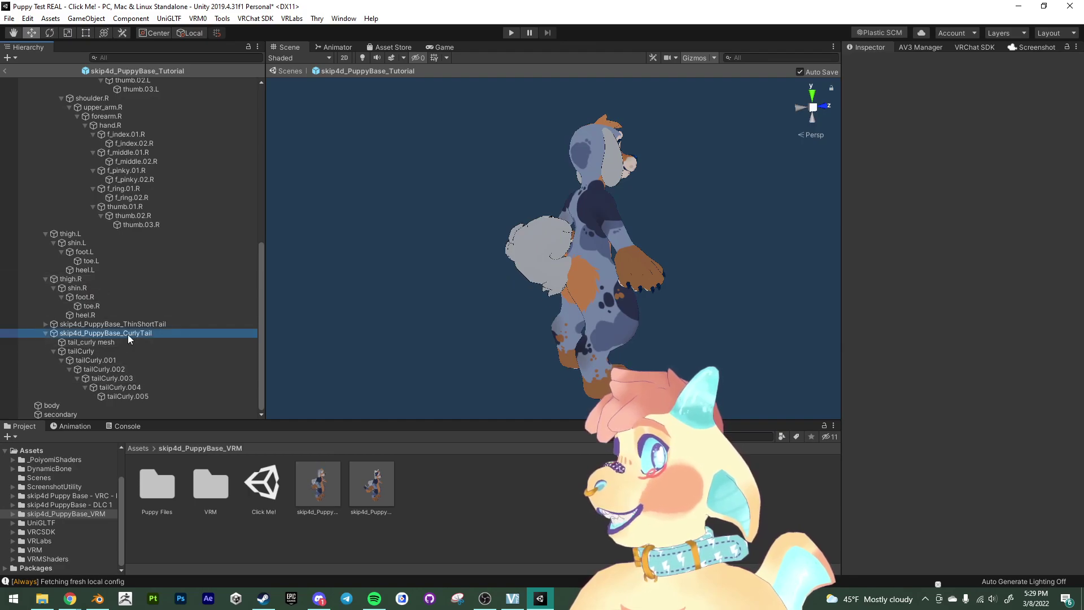
pyautogui.press('Delete')
pyautogui.keyDown('alt'); pyautogui.moveTo(702, 295); pyautogui.dragTo(364, 283); pyautogui.keyUp('alt')
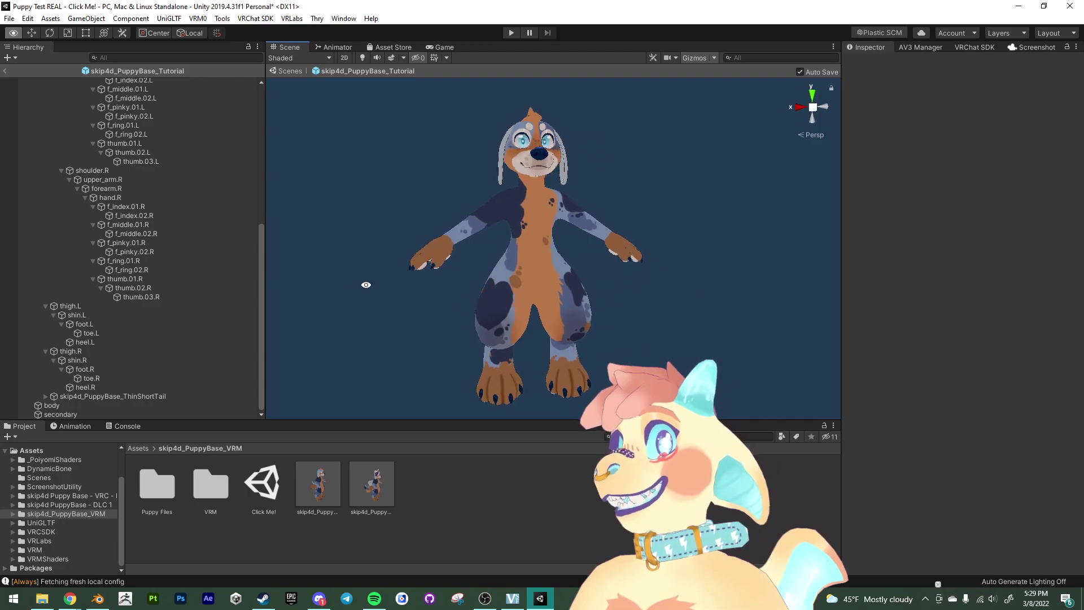
# Exit Prefab Mode to the Click Me! scene and select the skip4d_PuppyBase_VRM prefab asset.
pyautogui.scroll(10, 151, 271)
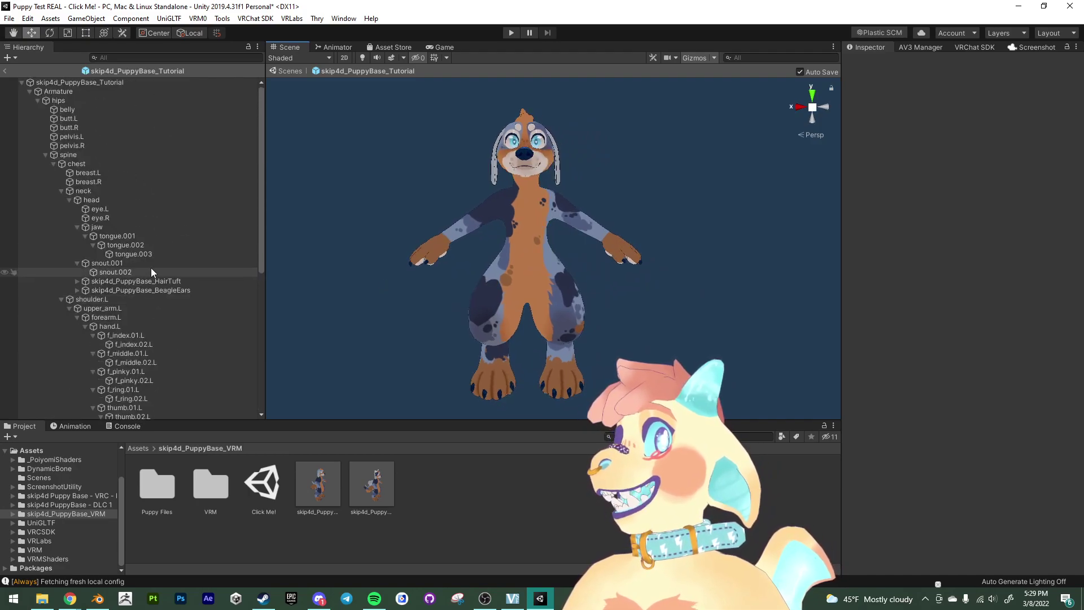
pyautogui.click(5, 71)
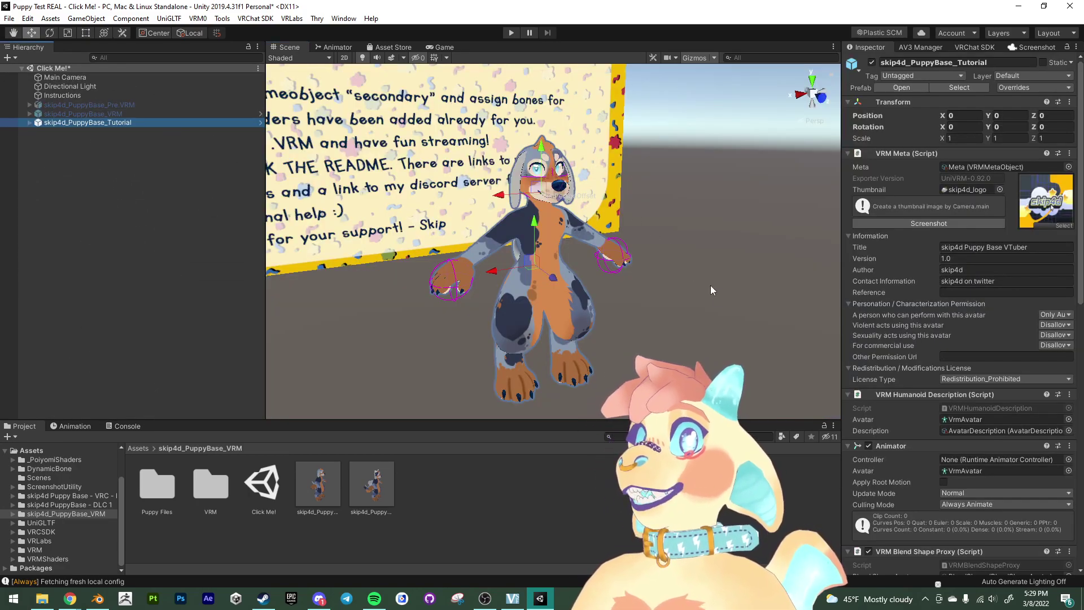
pyautogui.keyDown('alt'); pyautogui.moveTo(710, 286); pyautogui.dragTo(239, 513); pyautogui.keyUp('alt')
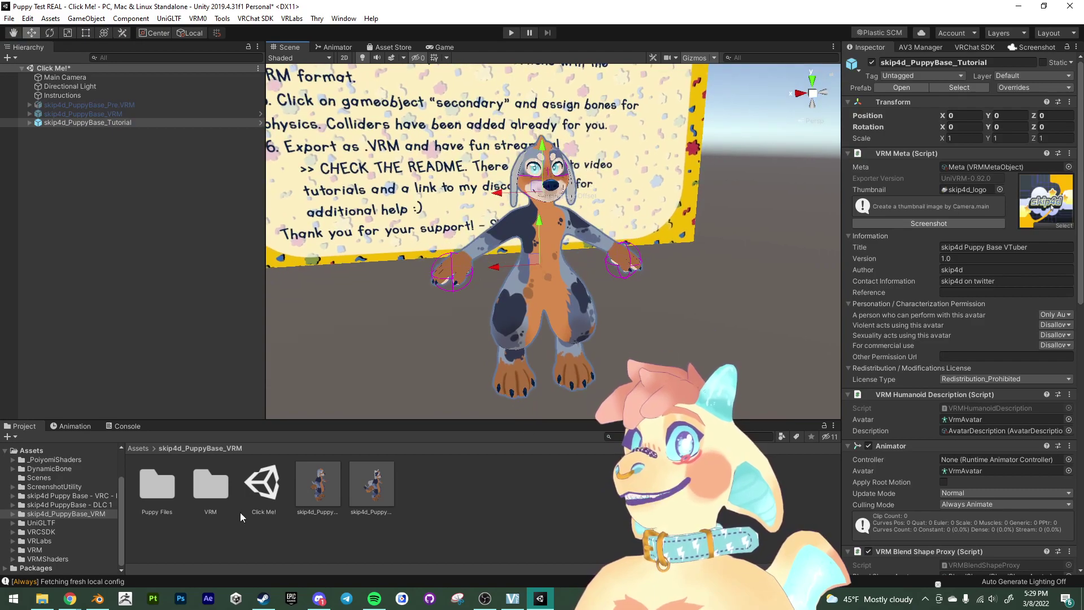
pyautogui.click(319, 493)
pyautogui.click(377, 491)
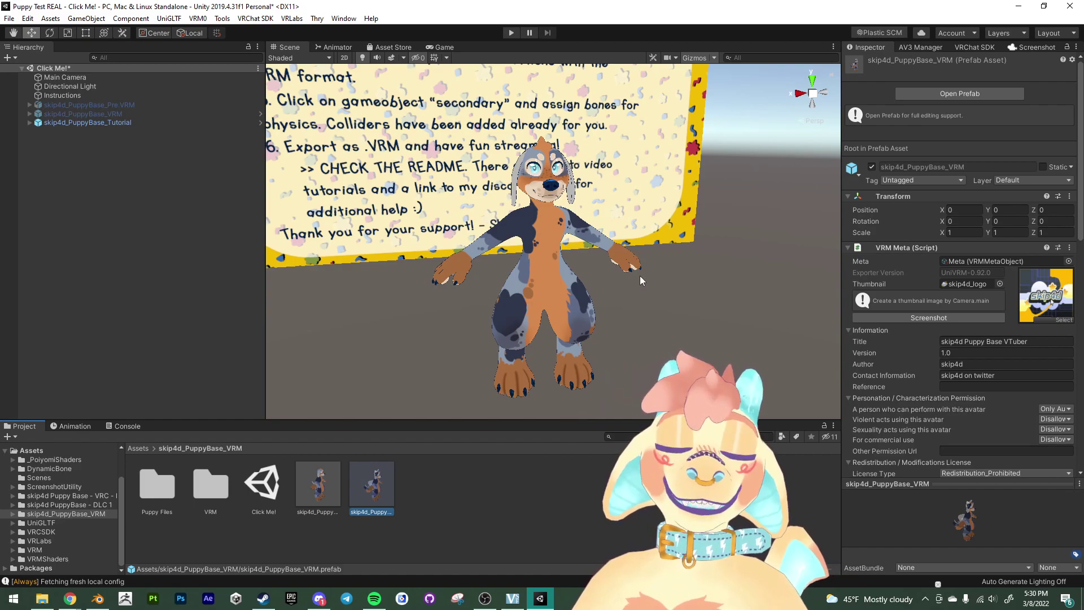
pyautogui.keyDown('alt'); pyautogui.moveTo(639, 276); pyautogui.dragTo(374, 273); pyautogui.keyUp('alt')
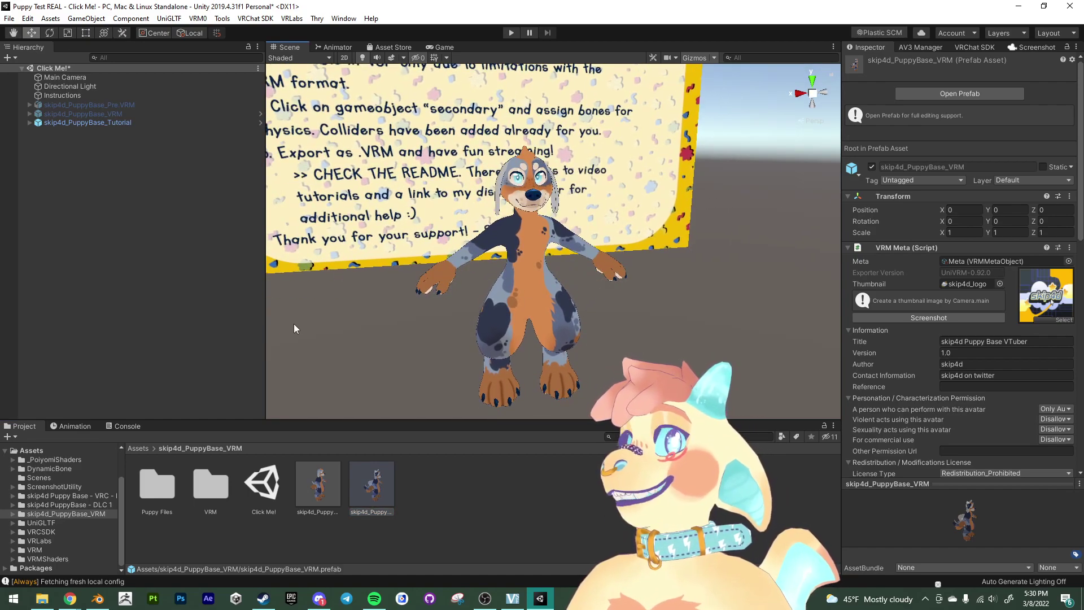
pyautogui.keyDown('alt'); pyautogui.moveTo(293, 324); pyautogui.dragTo(246, 496); pyautogui.keyUp('alt')
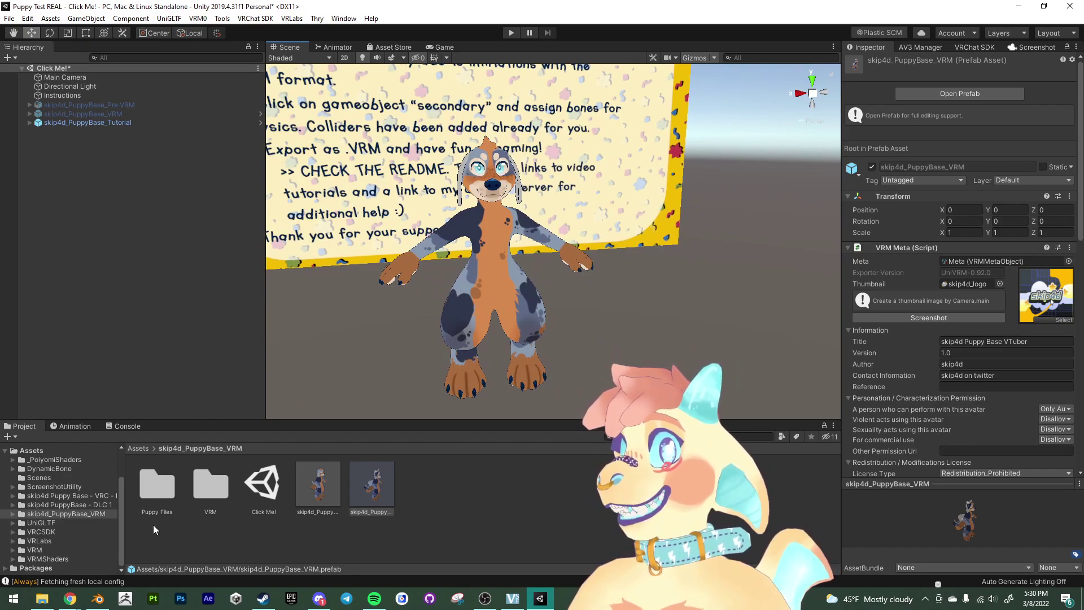
# Open Puppy Files > 01_Preset Materials > Beagle > Materials and apply Beagle - Body to the avatar.
pyautogui.doubleClick(164, 495)
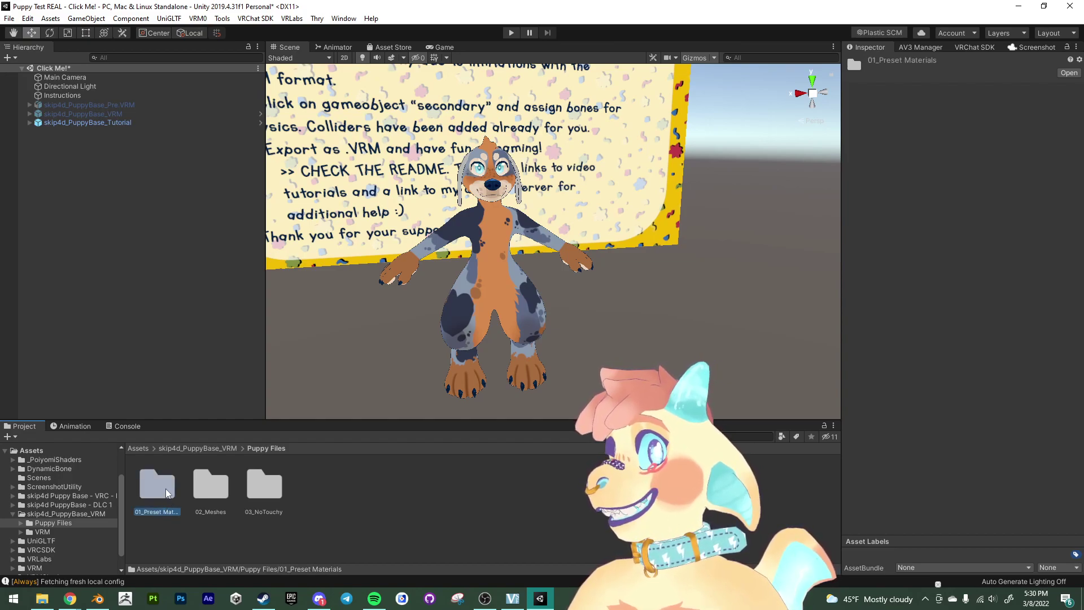
pyautogui.doubleClick(159, 492)
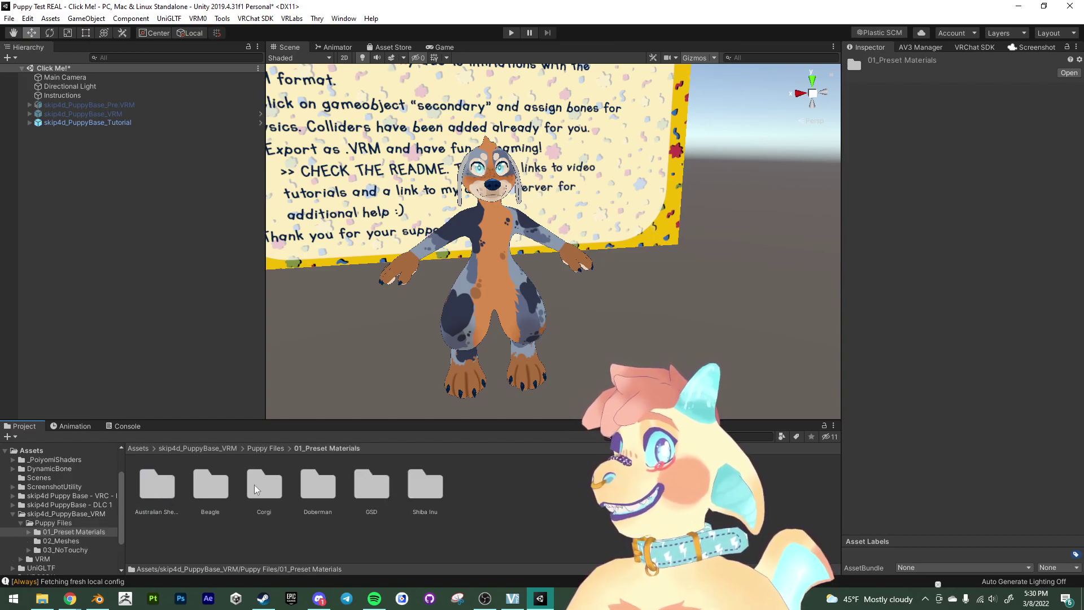
pyautogui.doubleClick(218, 497)
pyautogui.doubleClick(172, 492)
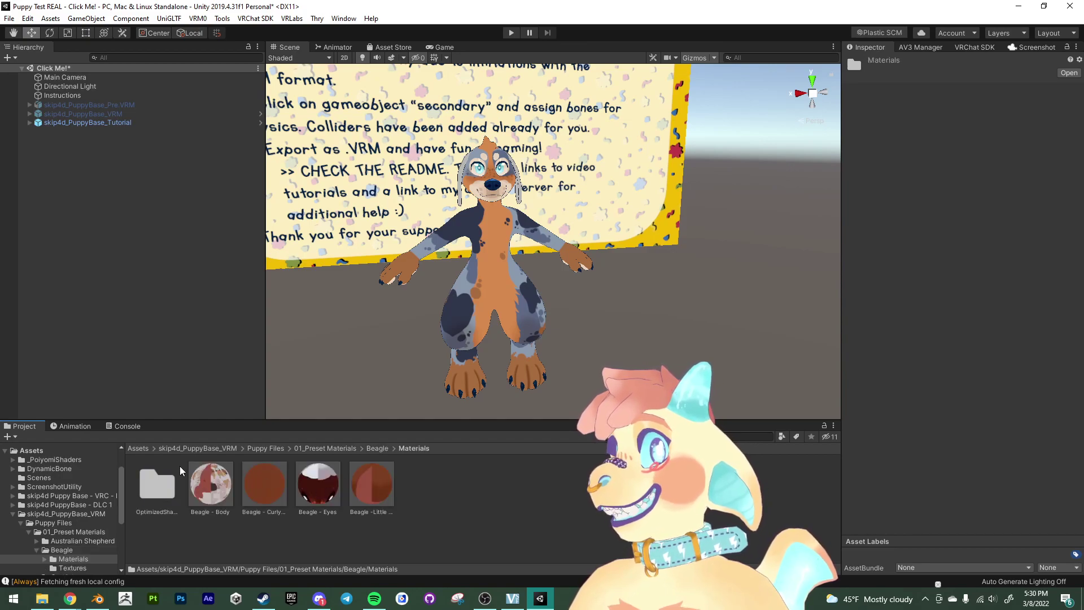
pyautogui.moveTo(220, 495); pyautogui.dragTo(456, 299)
pyautogui.scroll(3, 657, 317)
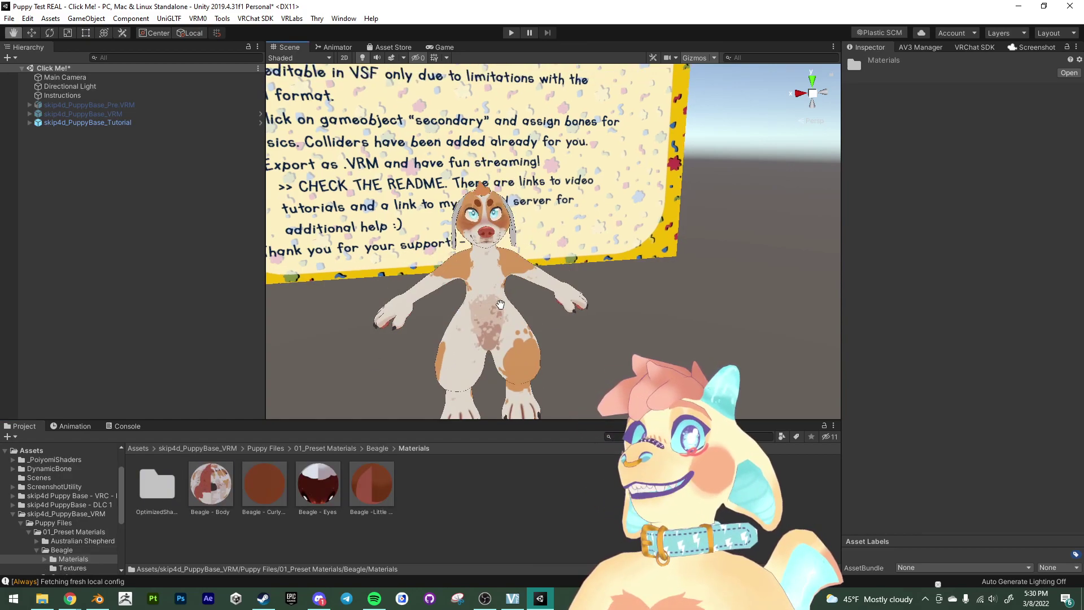
pyautogui.scroll(2, 657, 316)
pyautogui.moveTo(461, 212); pyautogui.dragTo(461, 344, button='middle')
pyautogui.keyDown('alt'); pyautogui.moveTo(461, 344); pyautogui.dragTo(574, 237); pyautogui.keyUp('alt')
pyautogui.keyDown('alt'); pyautogui.moveTo(485, 306); pyautogui.dragTo(396, 367); pyautogui.keyUp('alt')
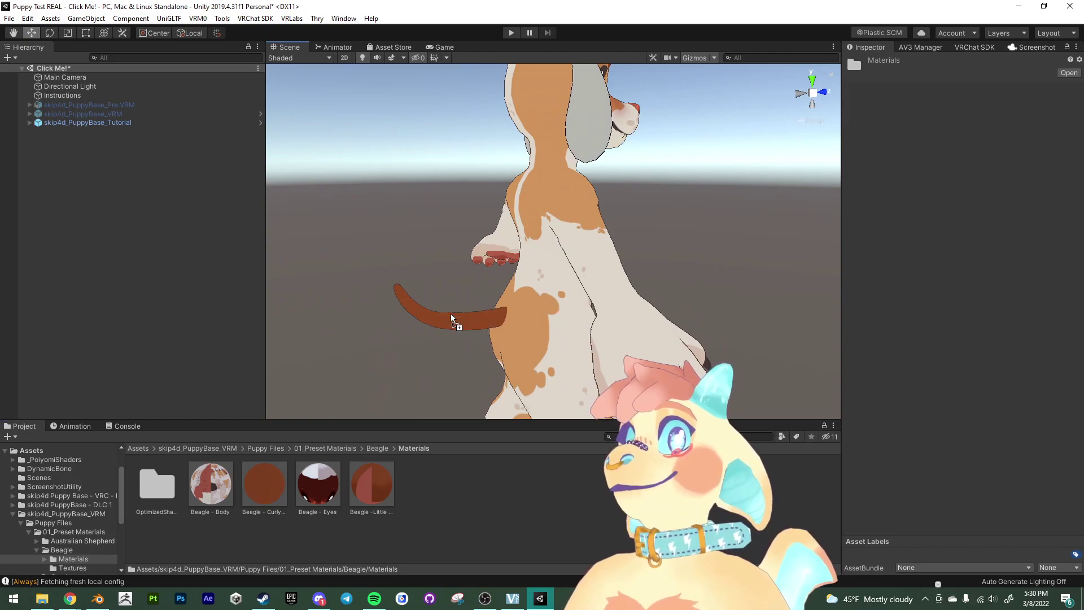
pyautogui.keyDown('alt'); pyautogui.moveTo(455, 298); pyautogui.dragTo(568, 353); pyautogui.keyUp('alt')
# Apply Beagle - Eyes to the eyes and brown Beagle materials to the head tuft and ears.
pyautogui.moveTo(341, 494); pyautogui.dragTo(412, 382)
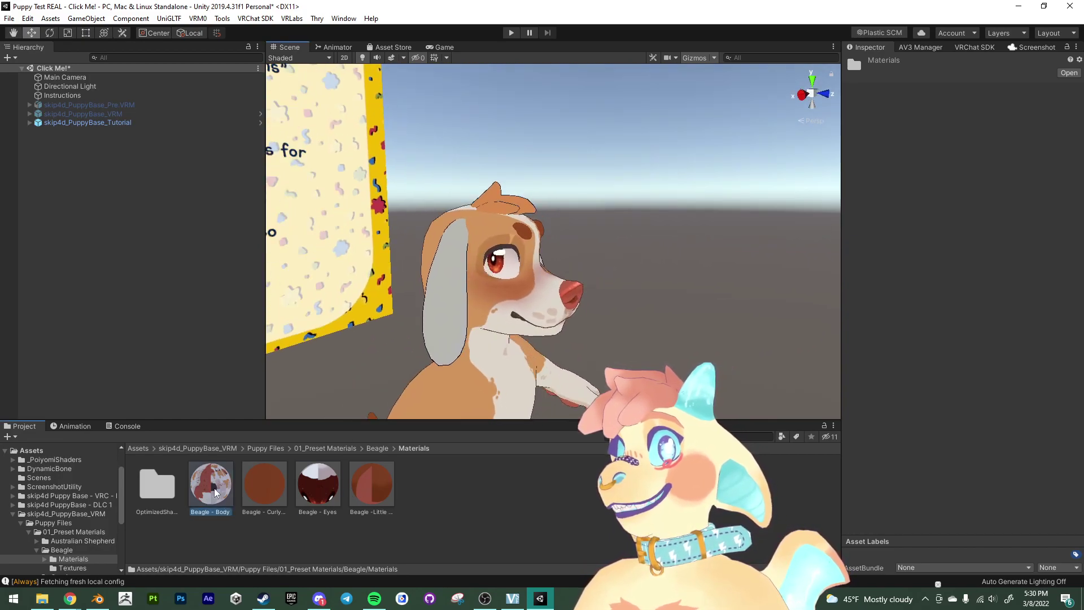
pyautogui.moveTo(265, 482); pyautogui.dragTo(519, 201)
pyautogui.moveTo(378, 493); pyautogui.dragTo(513, 342)
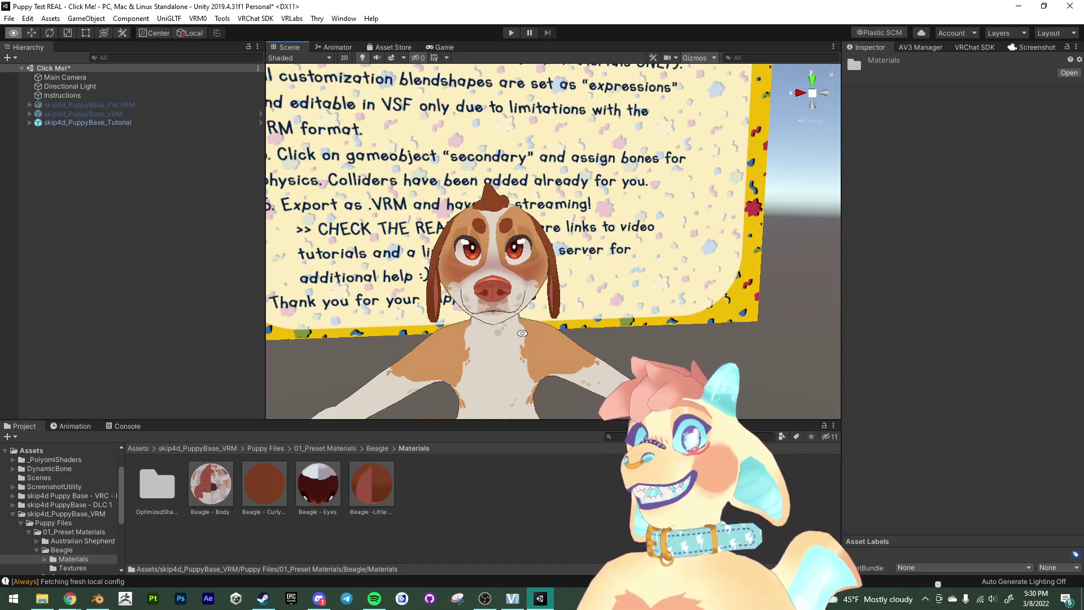
pyautogui.keyDown('alt'); pyautogui.moveTo(523, 333); pyautogui.dragTo(494, 306); pyautogui.keyUp('alt')
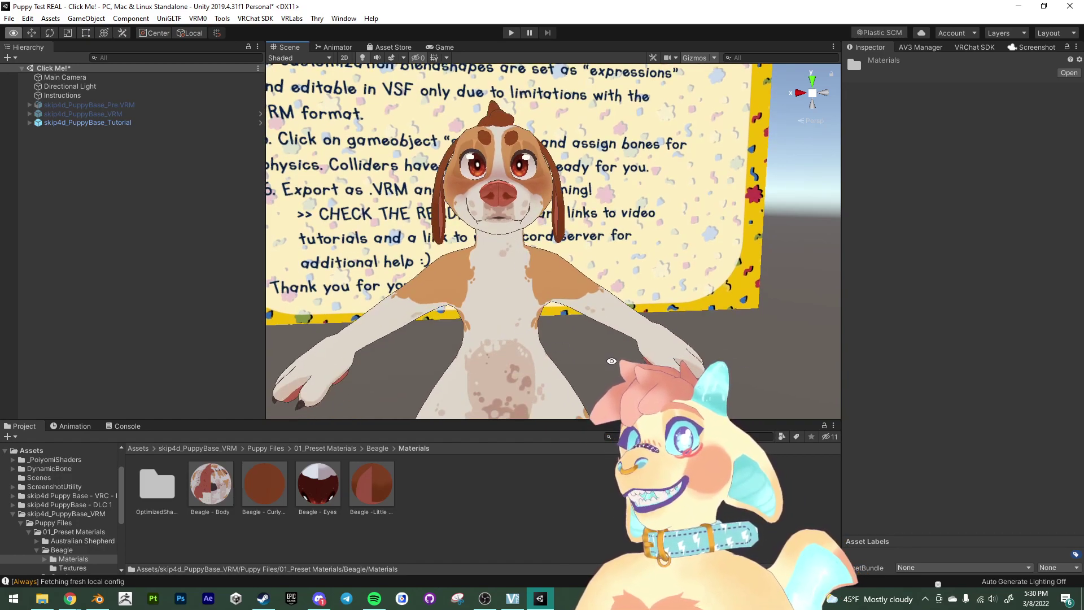
pyautogui.keyDown('alt'); pyautogui.moveTo(612, 360); pyautogui.dragTo(367, 286); pyautogui.keyUp('alt')
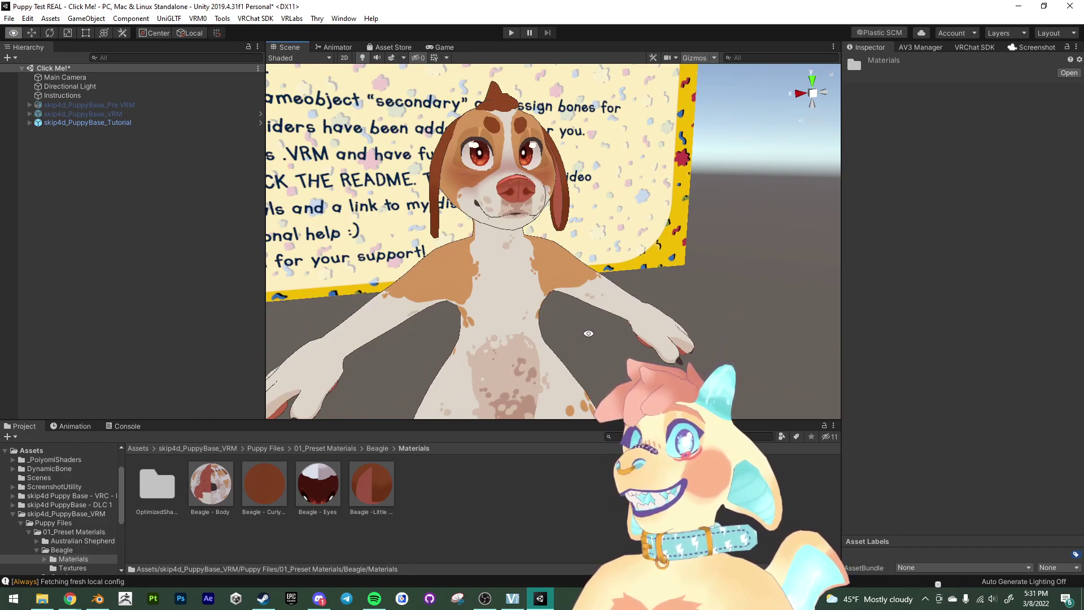
pyautogui.keyDown('alt'); pyautogui.moveTo(588, 333); pyautogui.dragTo(804, 309); pyautogui.keyUp('alt')
# Fly the view through the beagle's body, then pull back to see the whole model.
pyautogui.moveTo(523, 359); pyautogui.dragTo(505, 305, button='middle')
pyautogui.keyDown('alt'); pyautogui.moveTo(518, 305); pyautogui.dragTo(486, 273); pyautogui.keyUp('alt')
pyautogui.keyDown('alt'); pyautogui.moveTo(486, 273); pyautogui.dragTo(518, 252, button='right'); pyautogui.keyUp('alt')
pyautogui.scroll(3, 522, 254)
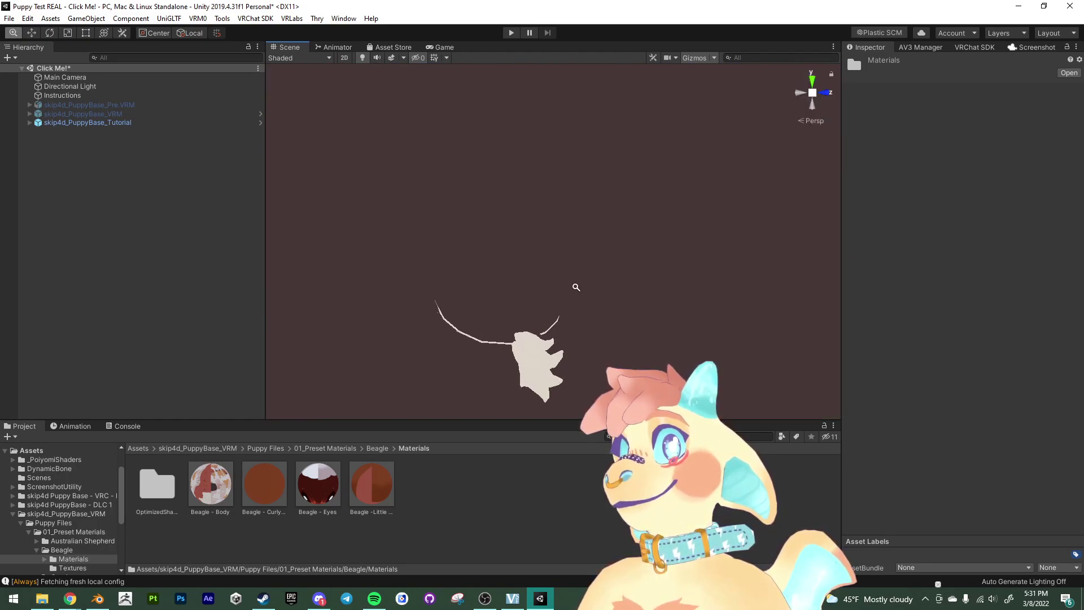
pyautogui.scroll(-2, 572, 327)
pyautogui.scroll(2, 572, 333)
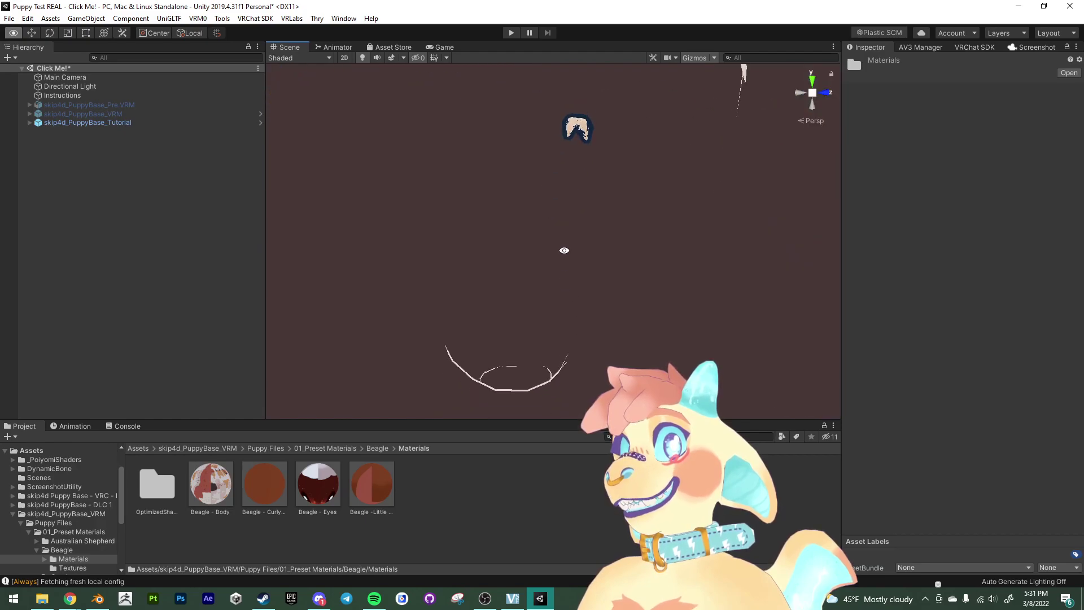
pyautogui.keyDown('alt'); pyautogui.moveTo(564, 250); pyautogui.dragTo(561, 307); pyautogui.keyUp('alt')
pyautogui.scroll(-2, 573, 304)
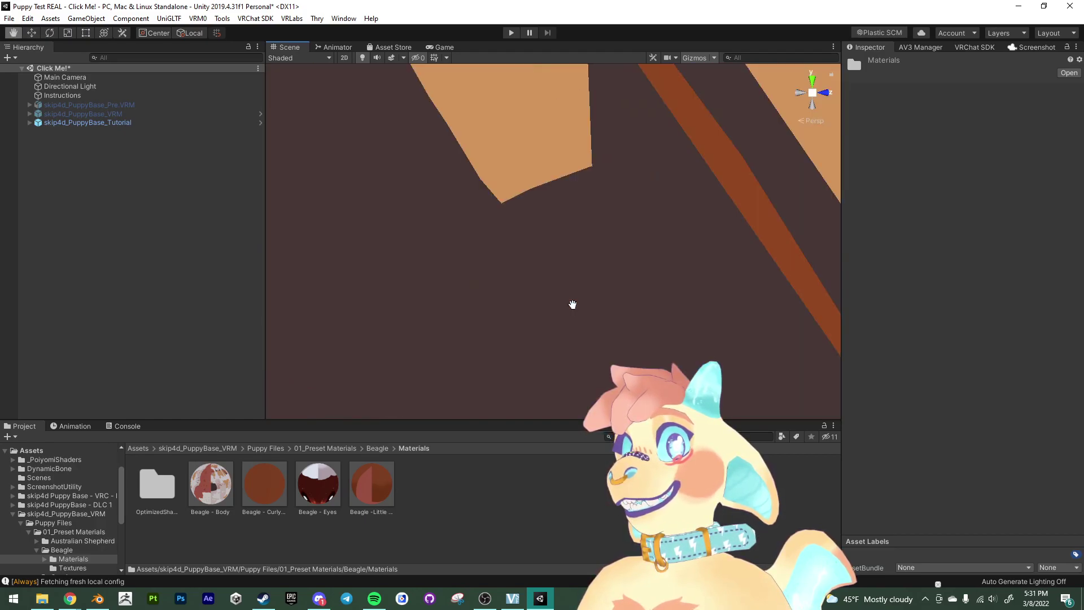
pyautogui.scroll(-3, 572, 305)
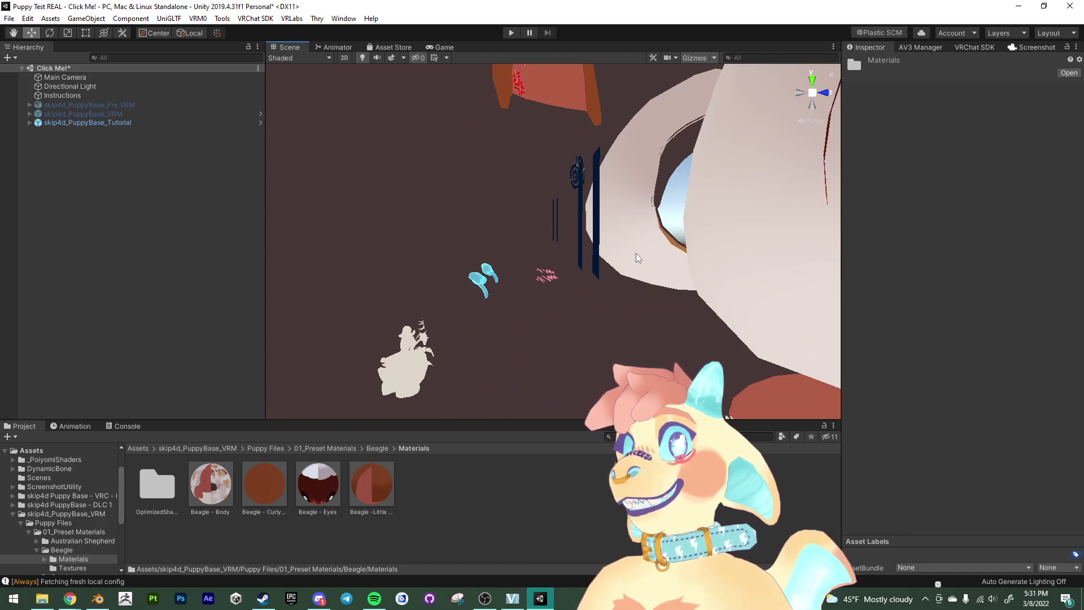
pyautogui.keyDown('alt'); pyautogui.moveTo(638, 259); pyautogui.dragTo(560, 273); pyautogui.keyUp('alt')
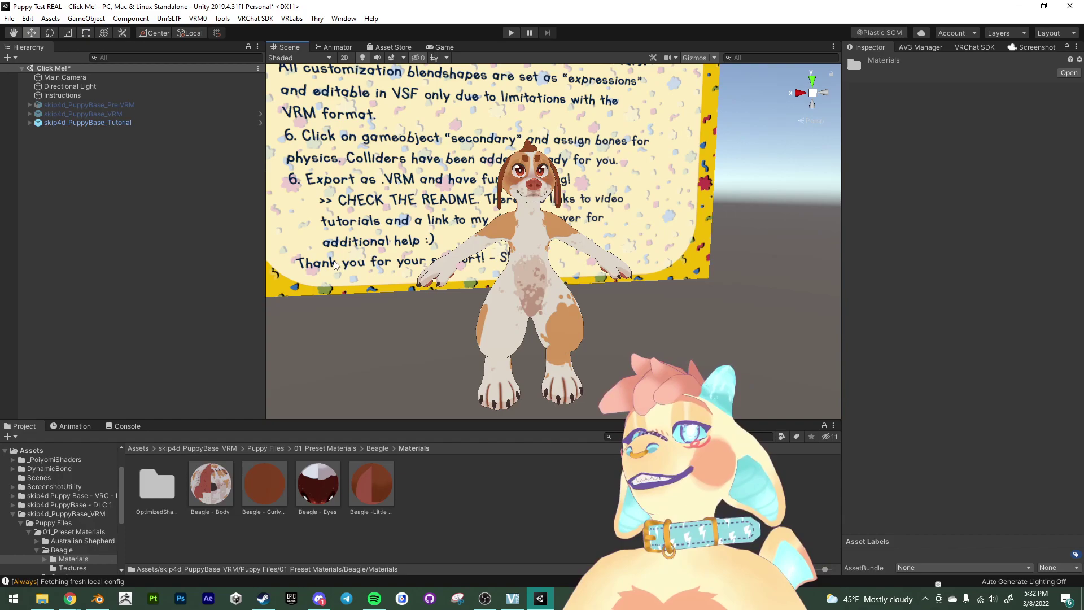
# Expand the Tutorial avatar and turn on the body's Cheek Fluff - Short and mane blendshapes.
pyautogui.click(29, 123)
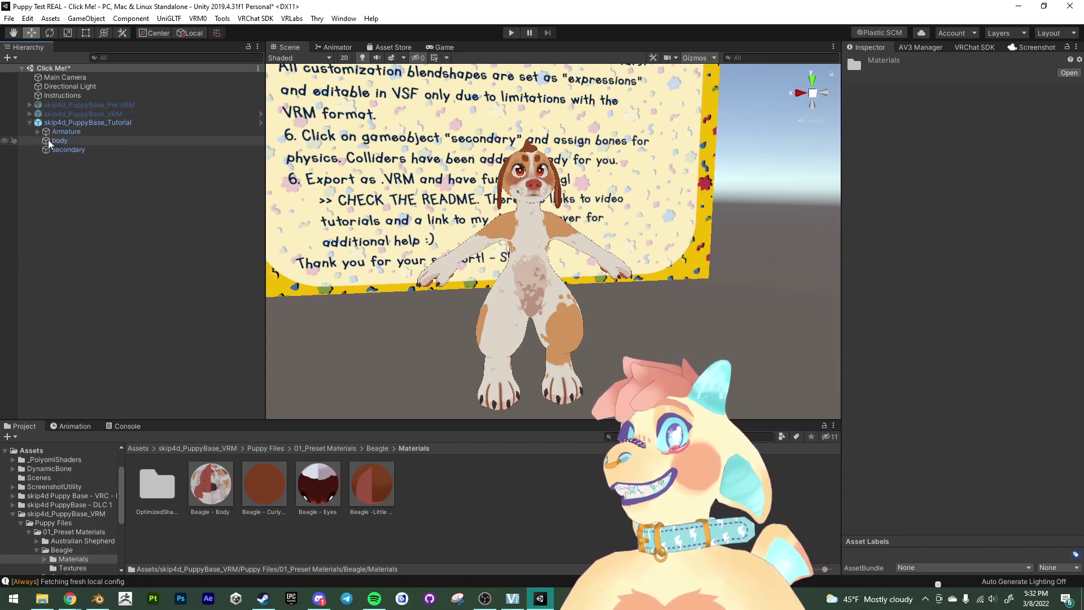
pyautogui.click(49, 142)
pyautogui.scroll(-5, 936, 487)
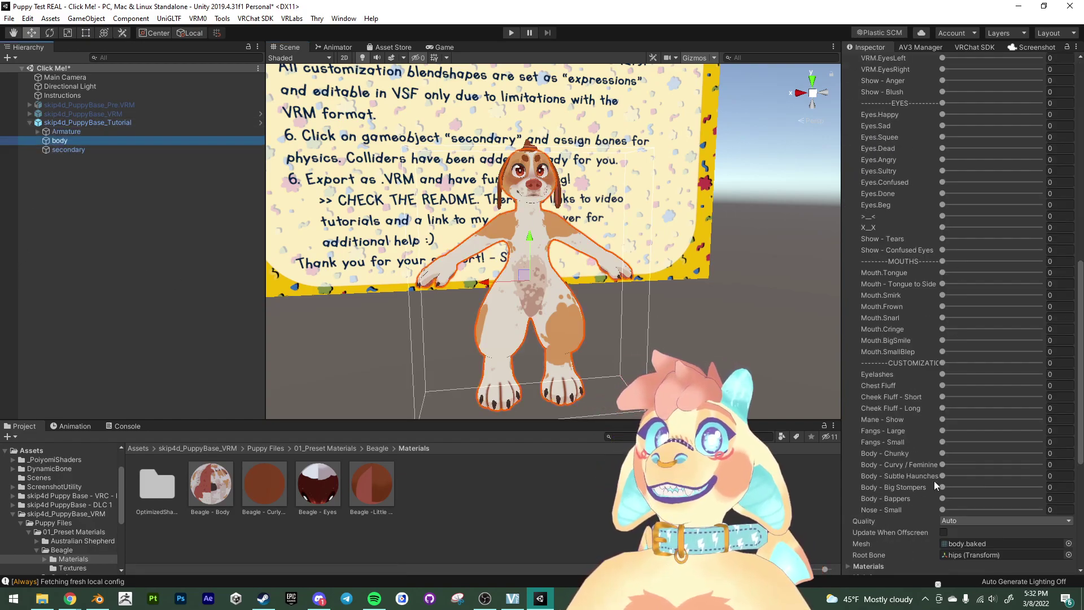
pyautogui.scroll(-3, 936, 486)
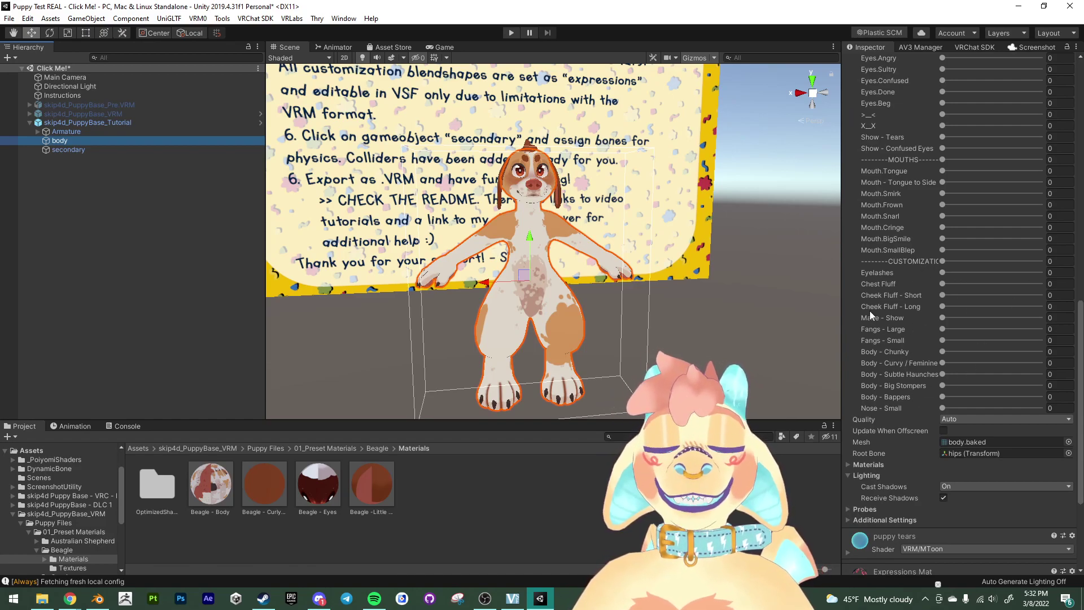
pyautogui.moveTo(943, 295); pyautogui.dragTo(873, 314)
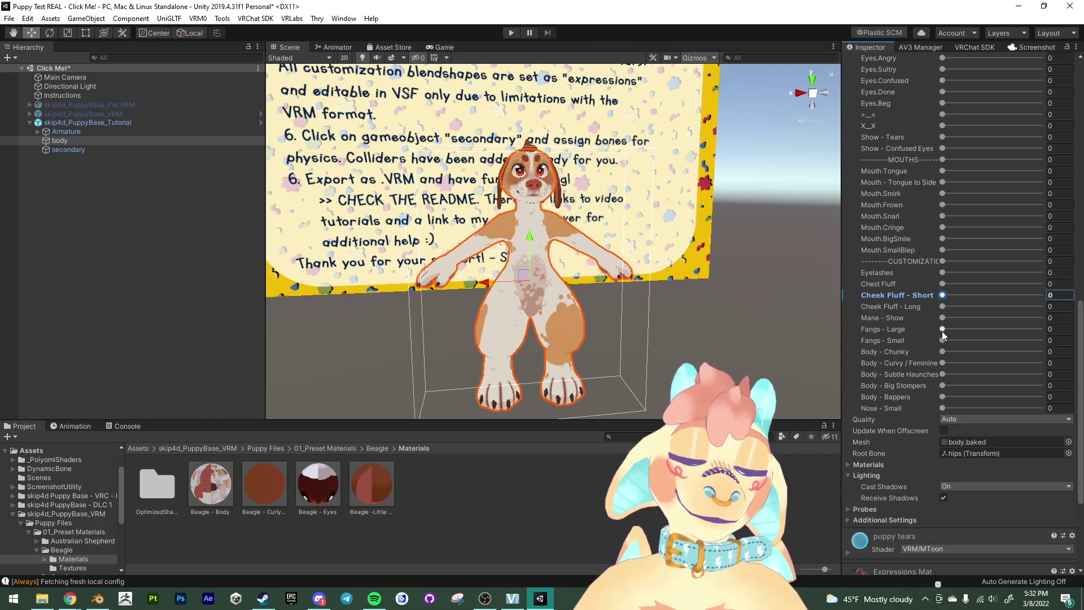
pyautogui.moveTo(943, 318); pyautogui.dragTo(825, 317)
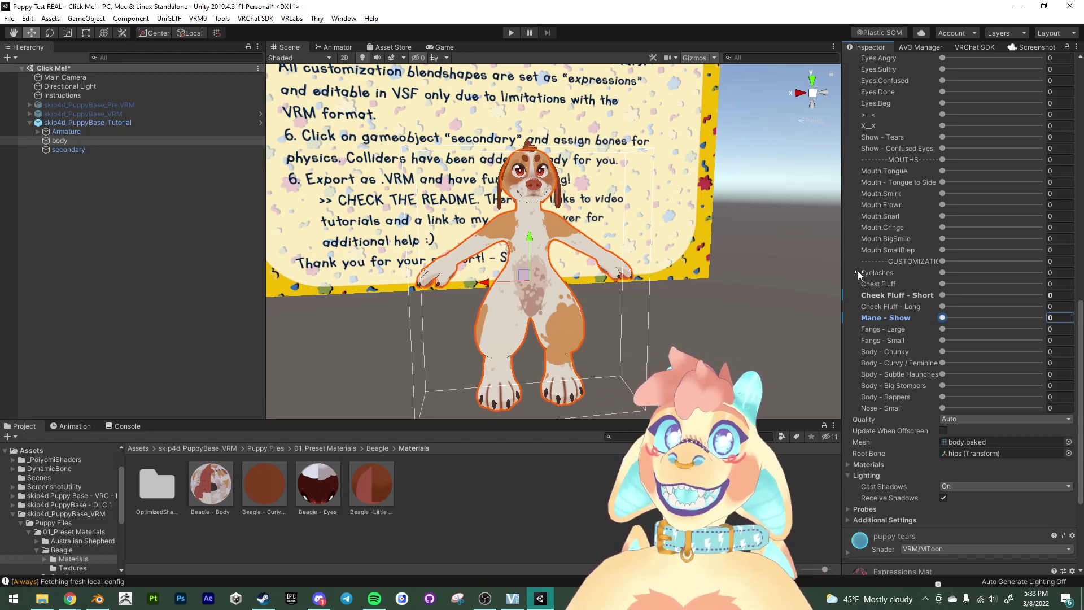
# Reframe the view and select the skip4d_PuppyBase_Tutorial root to show its VRM components.
pyautogui.moveTo(842, 339); pyautogui.dragTo(820, 339)
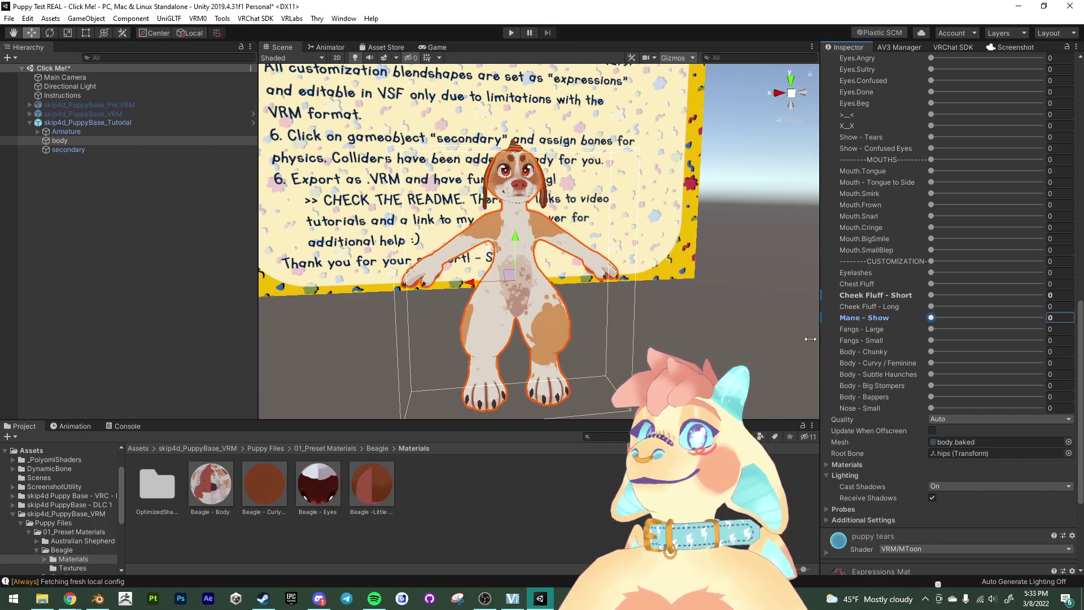
pyautogui.keyDown('alt'); pyautogui.moveTo(734, 294); pyautogui.dragTo(679, 285); pyautogui.keyUp('alt')
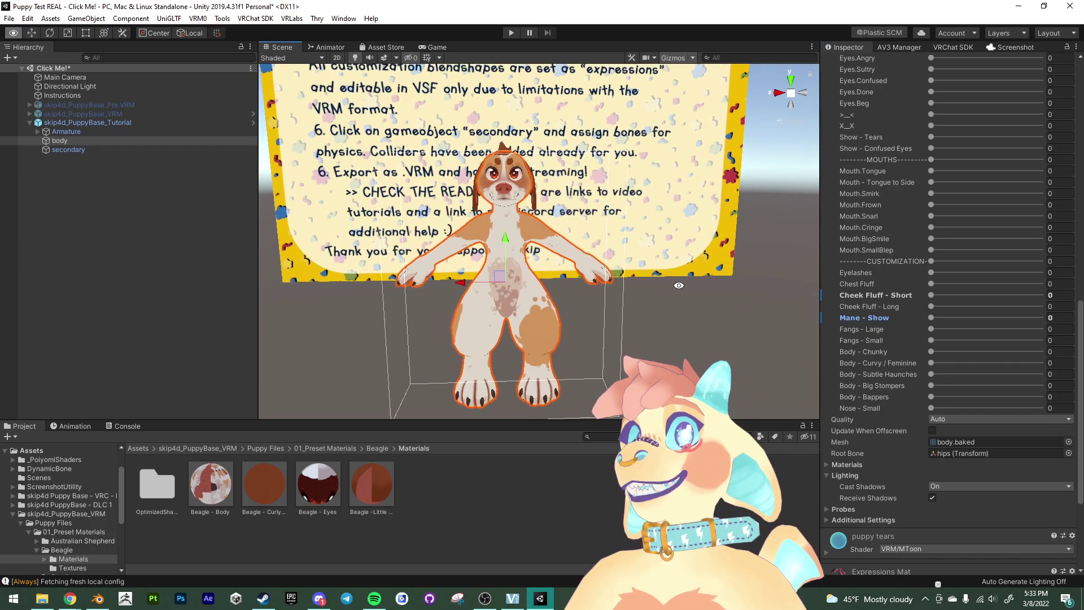
pyautogui.keyDown('alt'); pyautogui.moveTo(679, 285); pyautogui.dragTo(654, 267, button='right'); pyautogui.keyUp('alt')
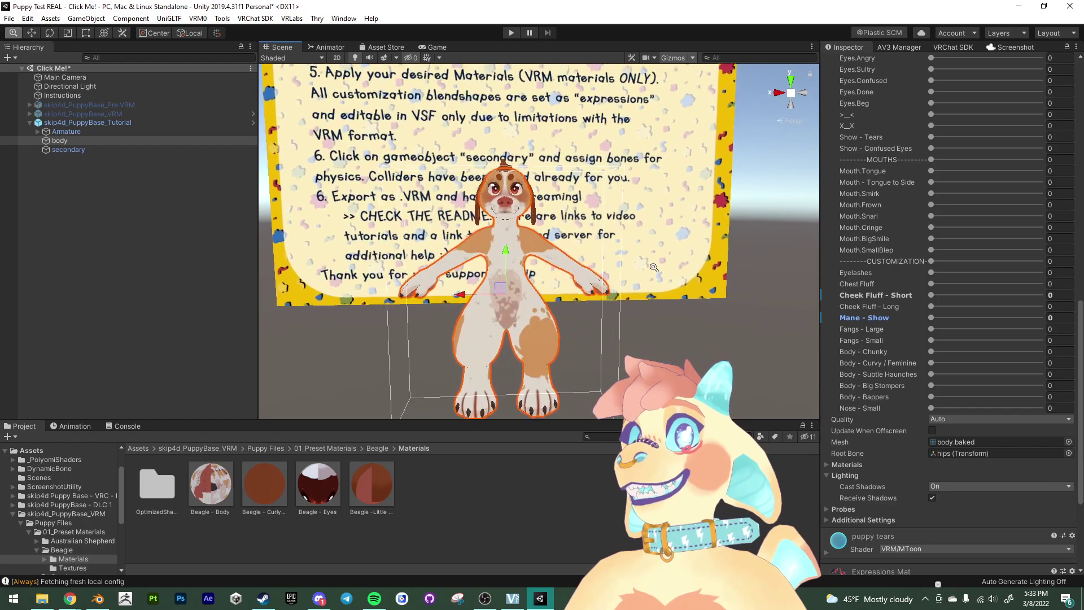
pyautogui.click(129, 122)
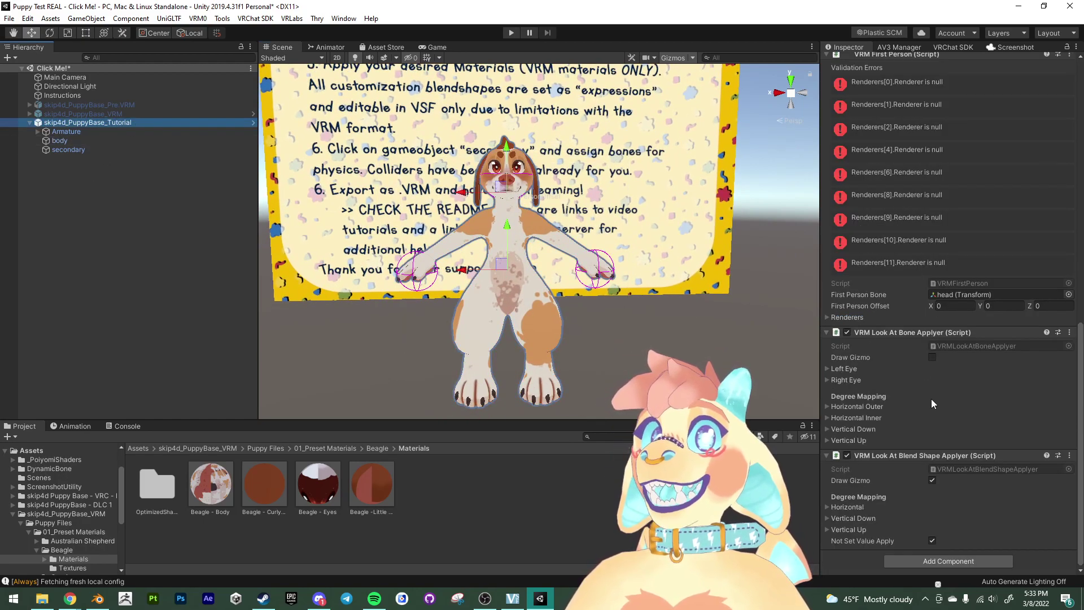
# Select the secondary object to show its VRM Spring Bone, orbiting to view the puppy's side.
pyautogui.scroll(15, 926, 403)
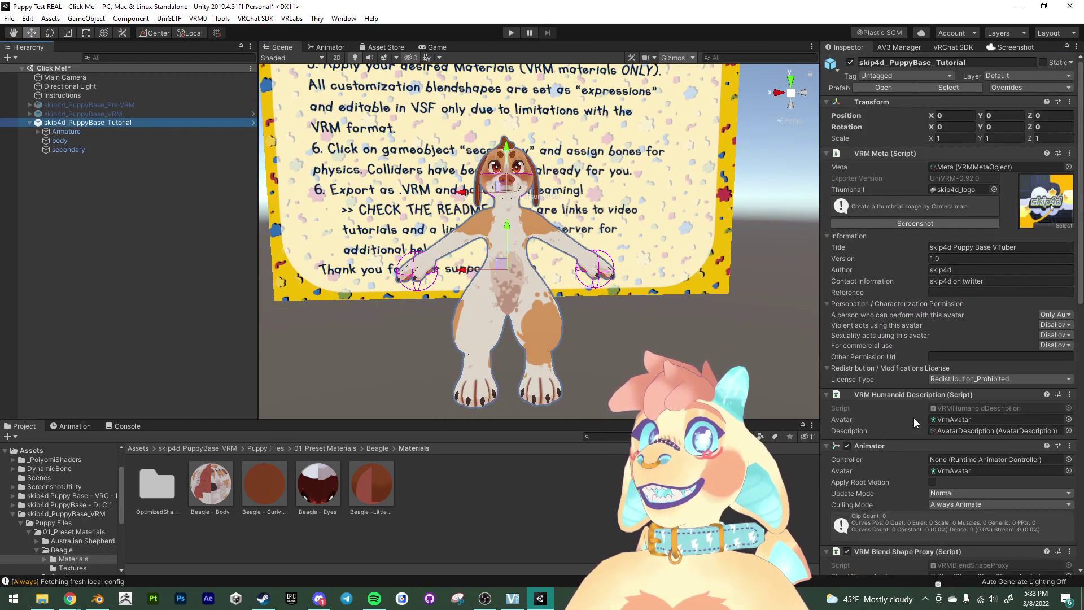
pyautogui.click(83, 150)
pyautogui.keyDown('alt'); pyautogui.moveTo(564, 282); pyautogui.dragTo(439, 302); pyautogui.keyUp('alt')
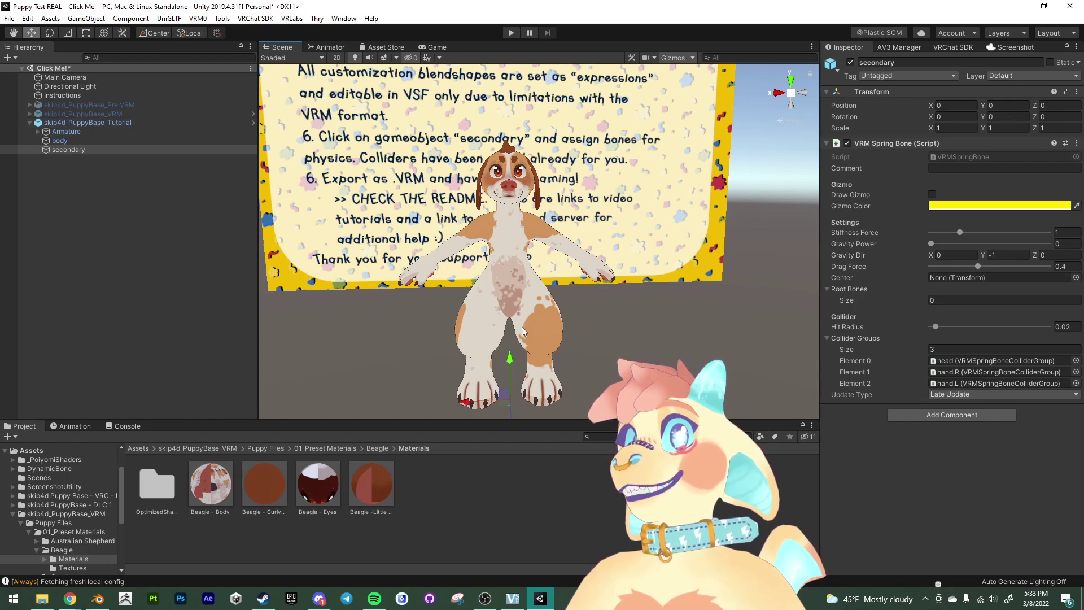
pyautogui.keyDown('alt'); pyautogui.moveTo(522, 331); pyautogui.dragTo(534, 299); pyautogui.keyUp('alt')
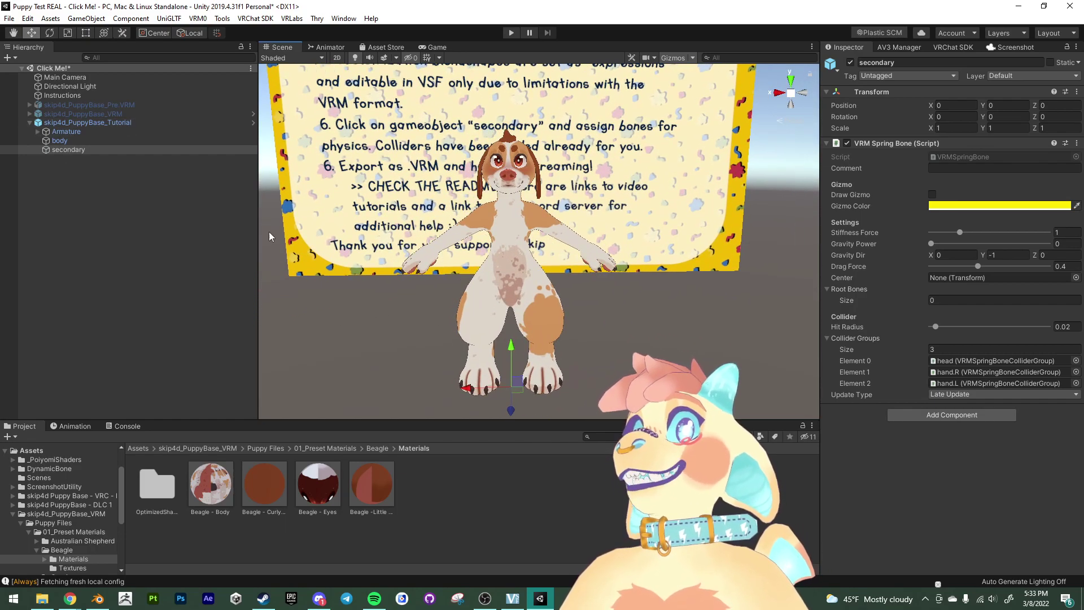
pyautogui.click(63, 142)
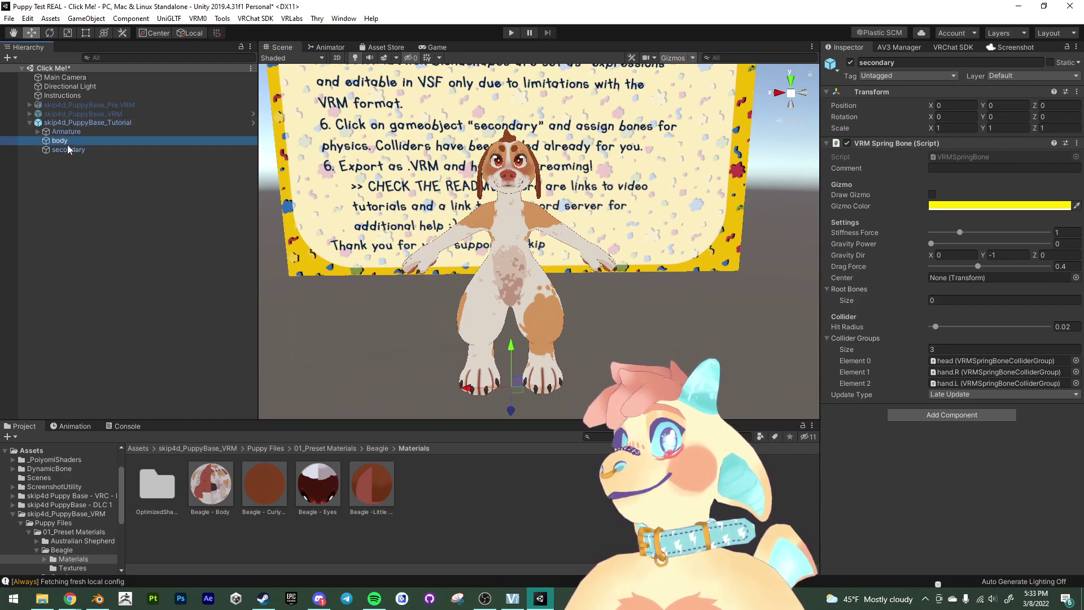
pyautogui.click(68, 149)
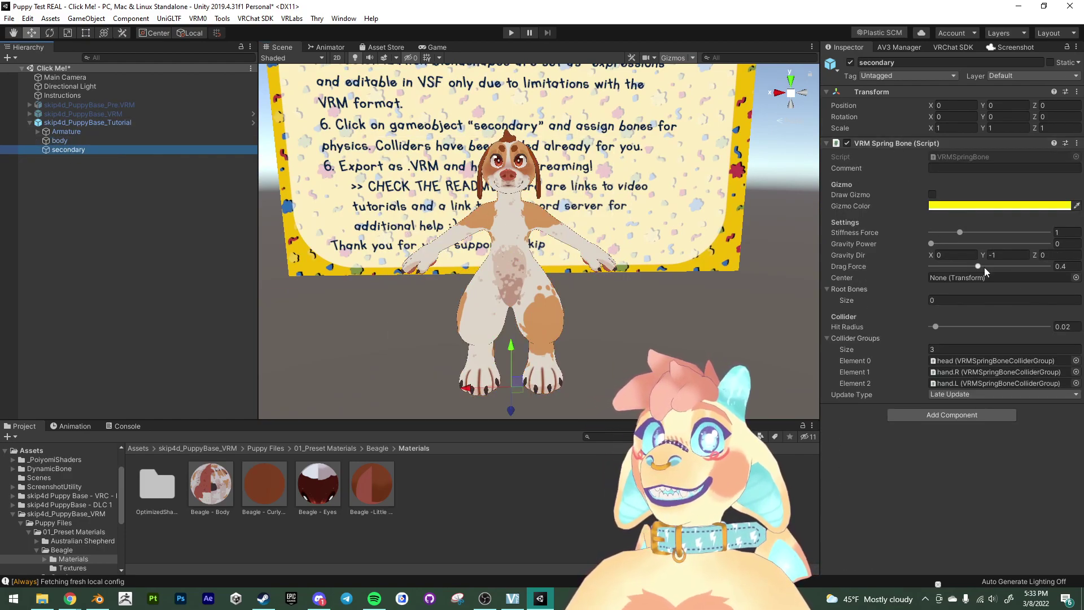
pyautogui.scroll(5, 579, 279)
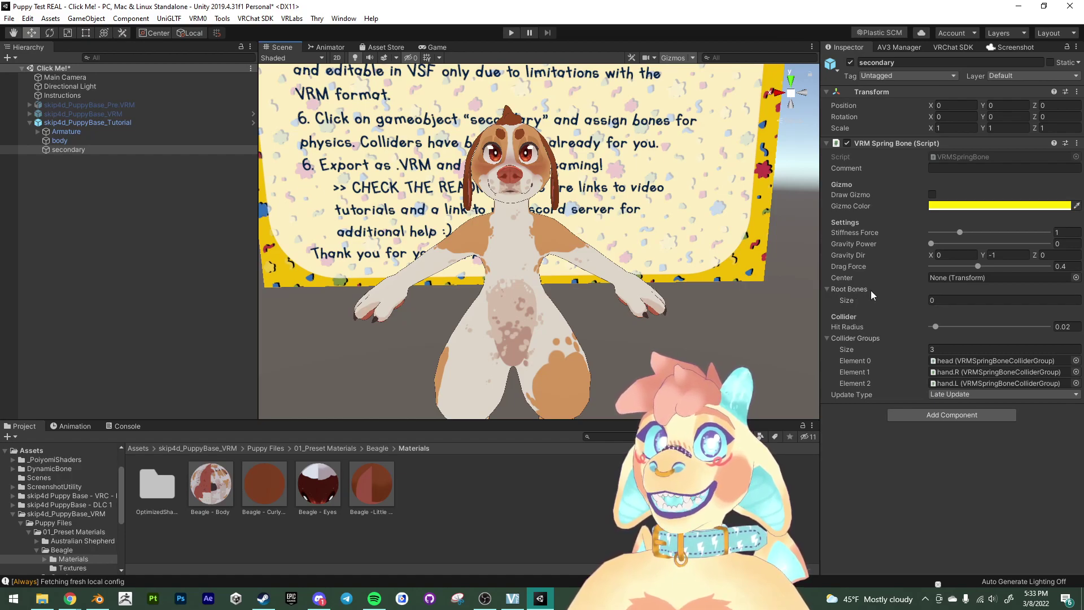
# Orbit around the dog and click into the Root Bones Size field.
pyautogui.click(947, 299)
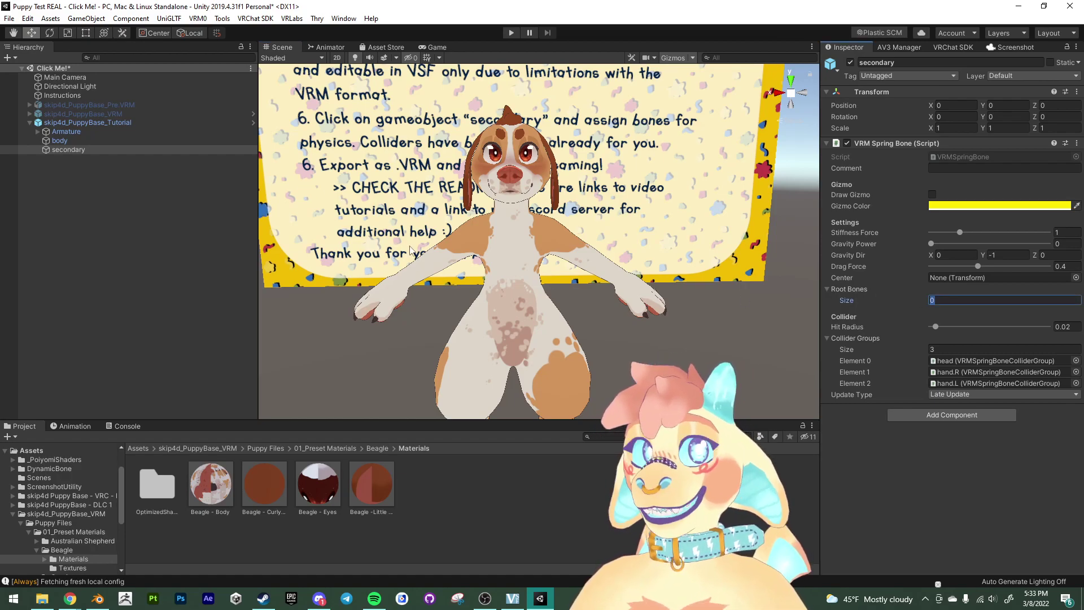
pyautogui.keyDown('alt'); pyautogui.moveTo(479, 197); pyautogui.dragTo(719, 260); pyautogui.keyUp('alt')
pyautogui.keyDown('alt'); pyautogui.moveTo(554, 297); pyautogui.dragTo(470, 186); pyautogui.keyUp('alt')
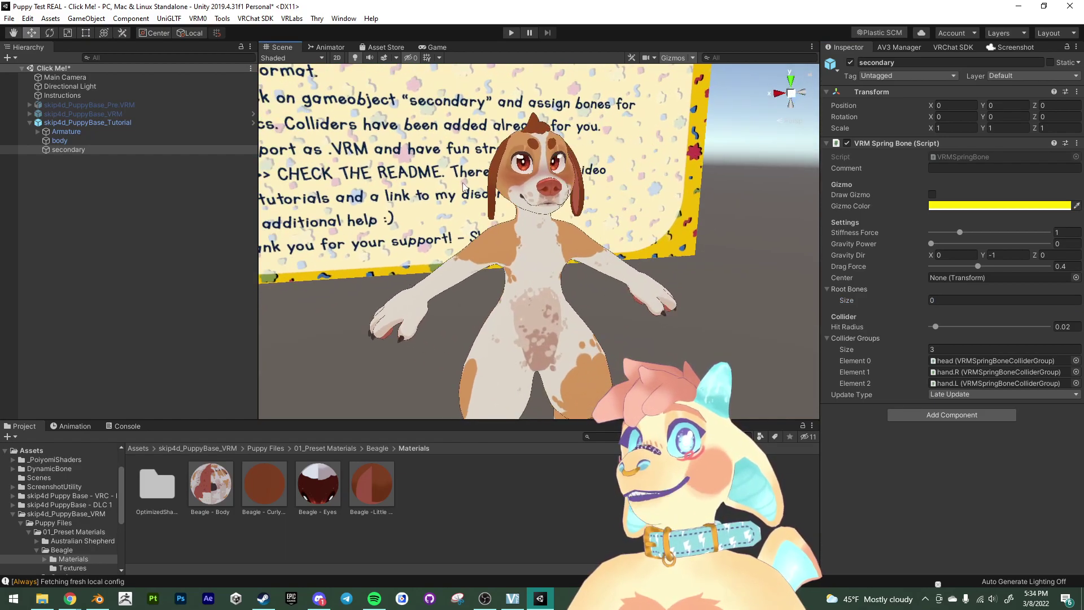
pyautogui.keyDown('alt'); pyautogui.moveTo(636, 194); pyautogui.dragTo(601, 190); pyautogui.keyUp('alt')
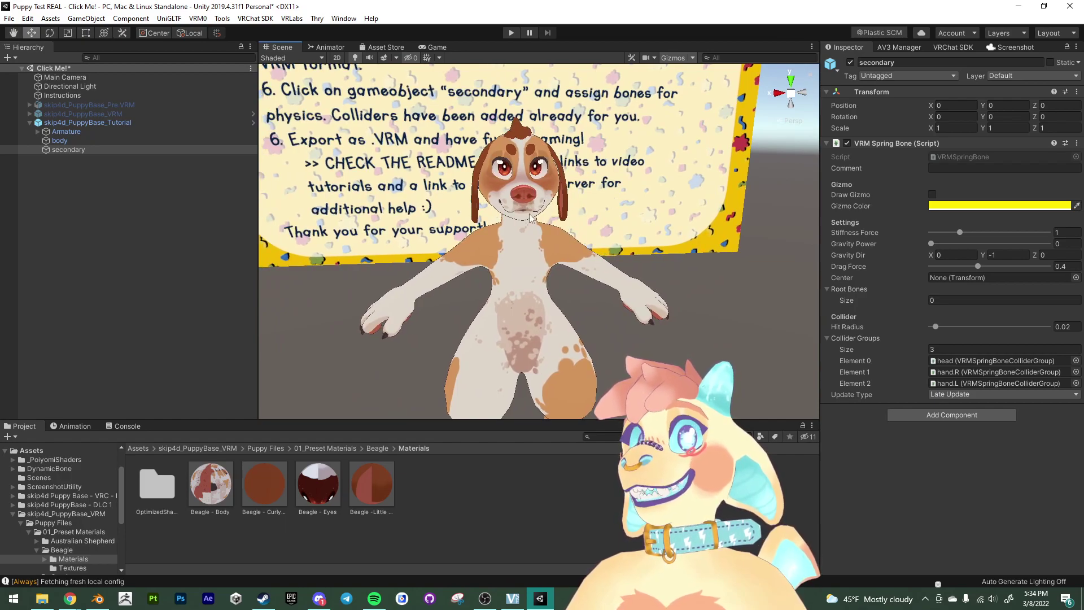
pyautogui.keyDown('alt'); pyautogui.moveTo(524, 199); pyautogui.dragTo(543, 268); pyautogui.keyUp('alt')
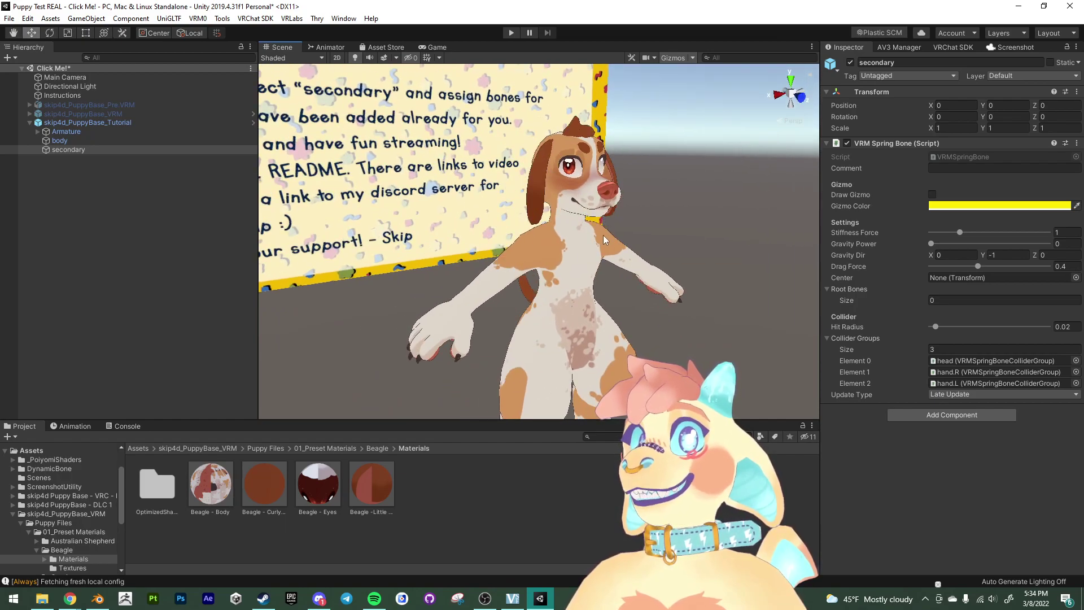
pyautogui.keyDown('alt'); pyautogui.moveTo(647, 251); pyautogui.dragTo(627, 237); pyautogui.keyUp('alt')
pyautogui.click(938, 300)
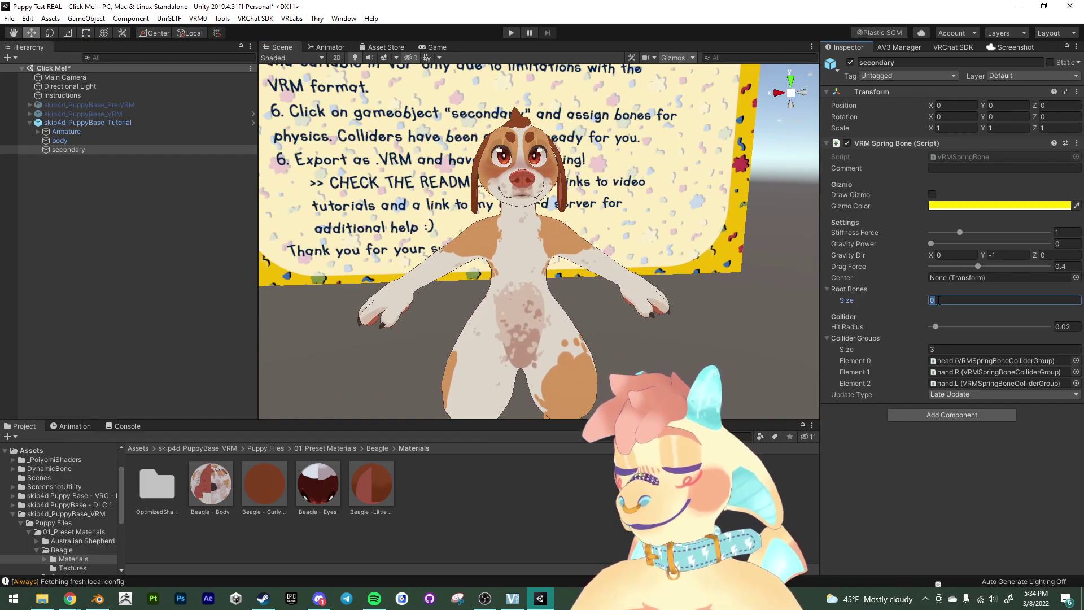
# Set Root Bones size to 6 and expand the Armature from hips down to jaw and tongue.001.
pyautogui.write('6')
pyautogui.press('Return')
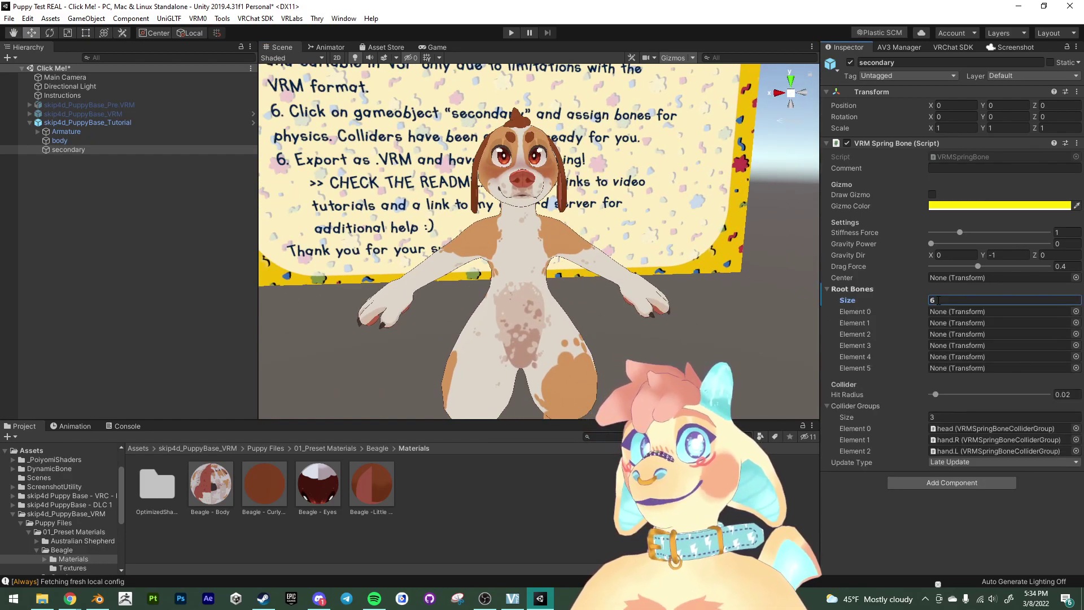
pyautogui.click(38, 131)
pyautogui.click(46, 141)
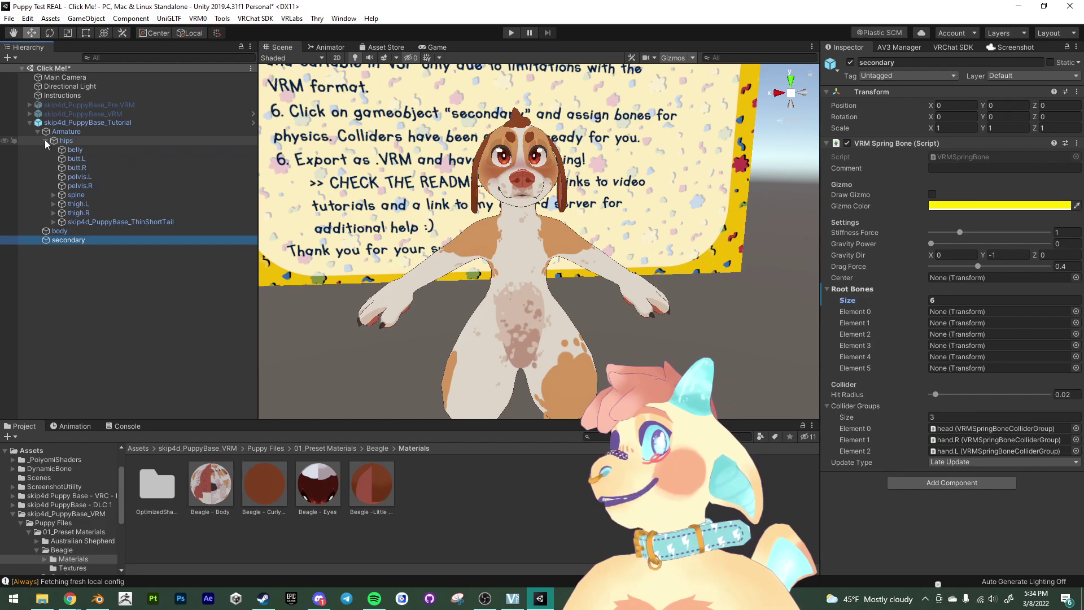
pyautogui.click(53, 194)
pyautogui.click(62, 204)
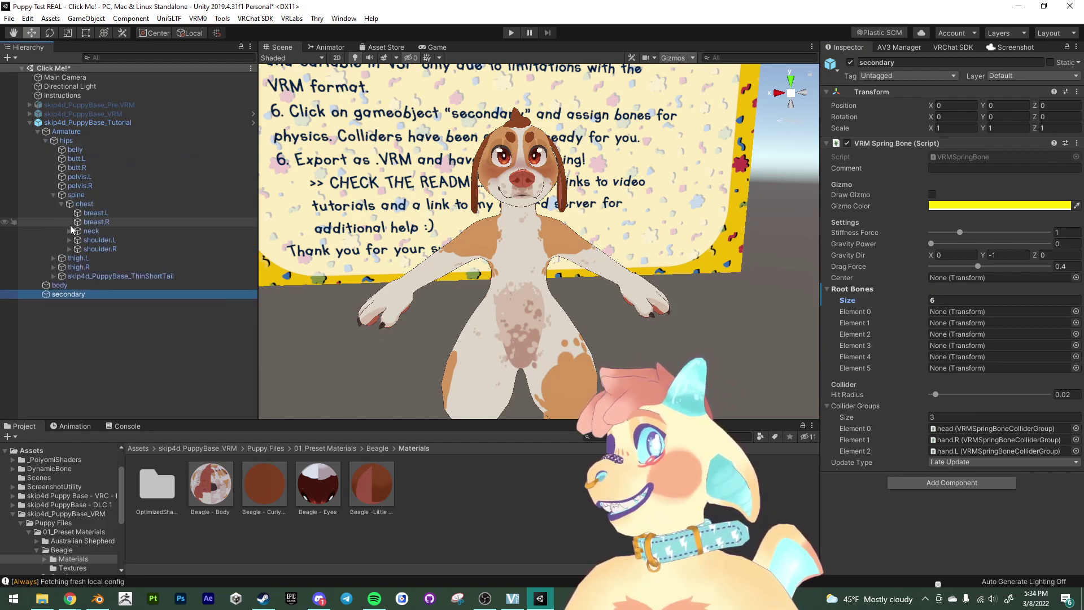
pyautogui.click(69, 231)
pyautogui.click(77, 240)
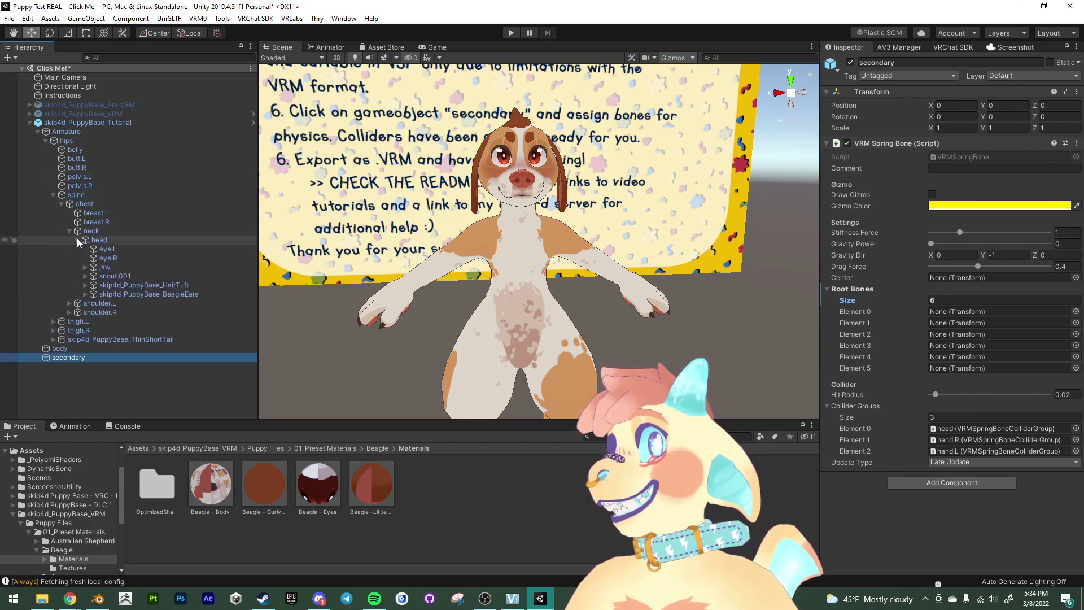
pyautogui.click(84, 267)
pyautogui.click(93, 276)
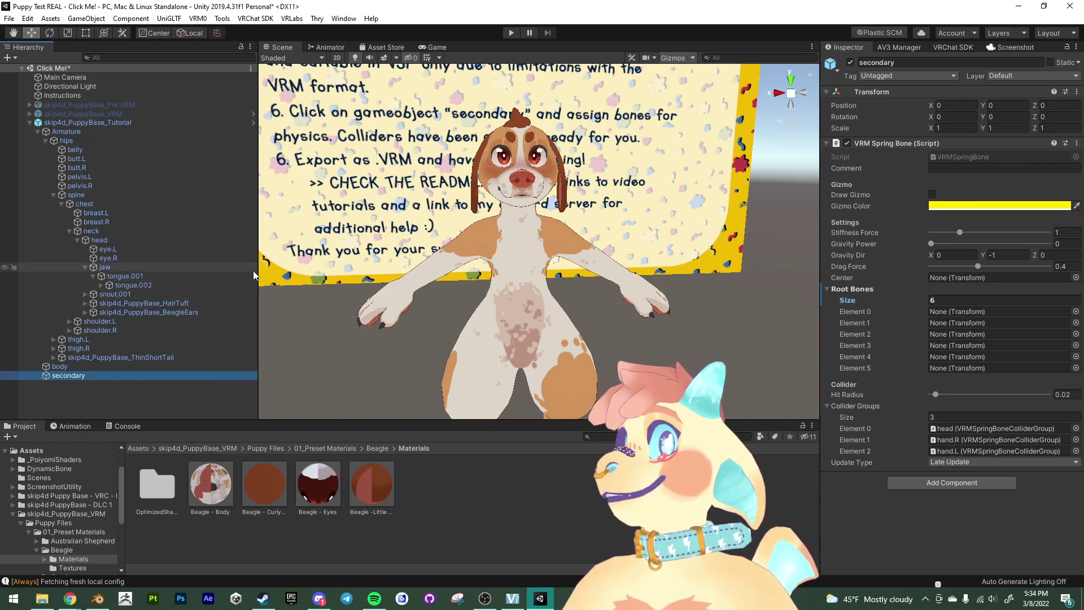
# Assign tongue.001 to root bone Element 0 and snout.001 to Element 1.
pyautogui.moveTo(257, 274); pyautogui.dragTo(263, 274)
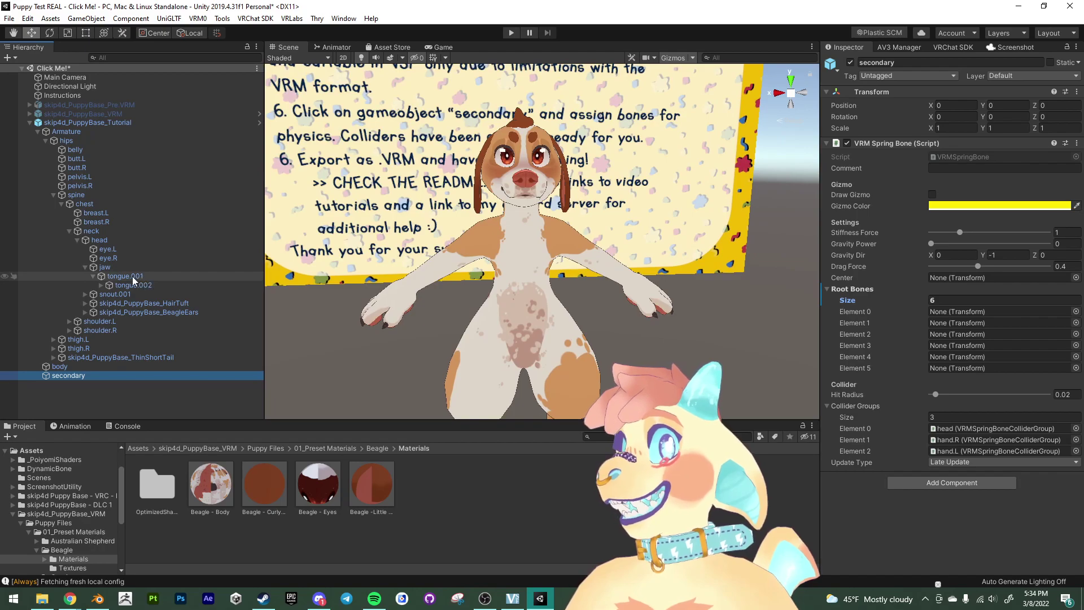
pyautogui.moveTo(125, 277); pyautogui.dragTo(960, 311)
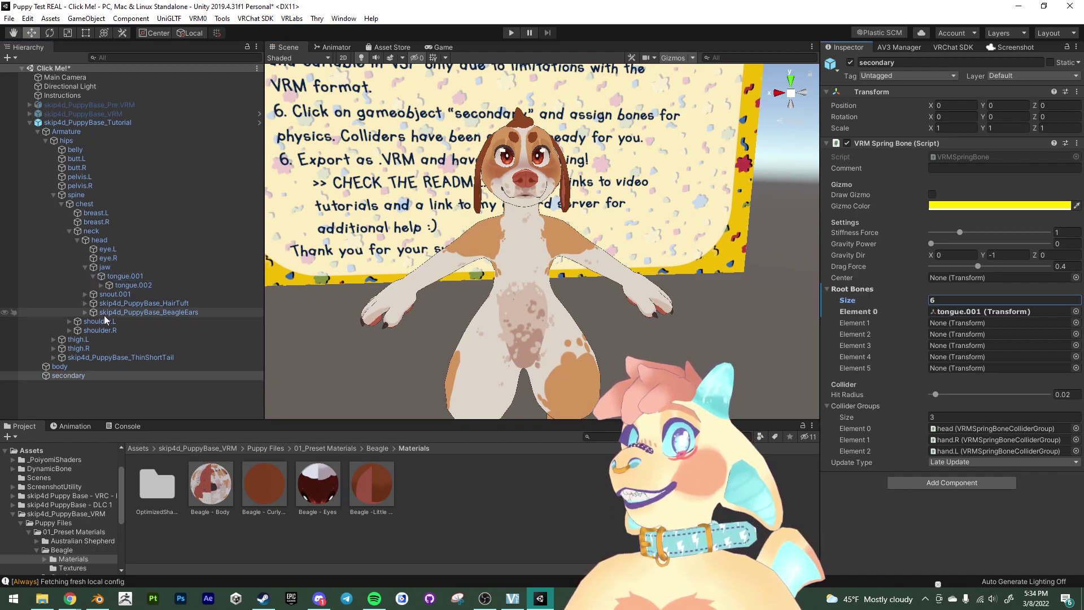
pyautogui.moveTo(92, 294); pyautogui.dragTo(980, 324)
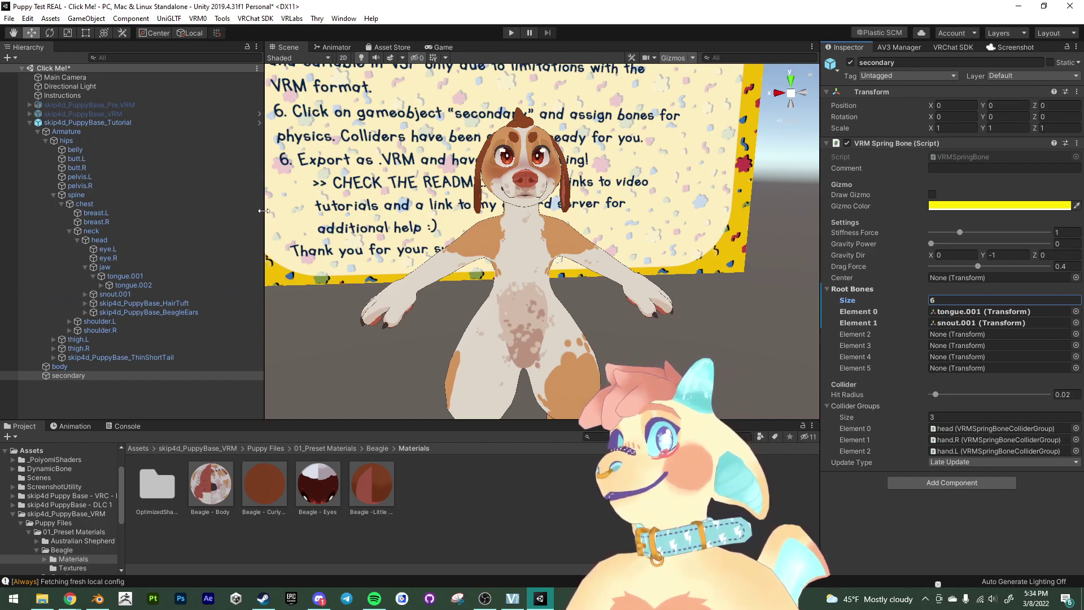
pyautogui.moveTo(264, 211); pyautogui.dragTo(274, 211)
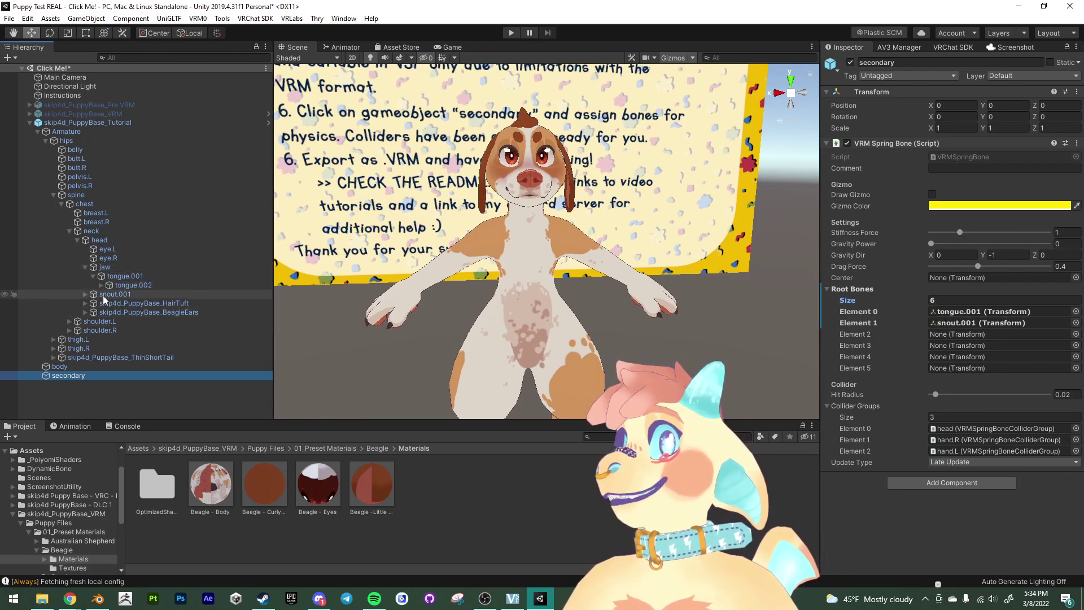
# Expand the hair tuft bones and assign hairTuft.002 as root bone Element 2.
pyautogui.click(86, 303)
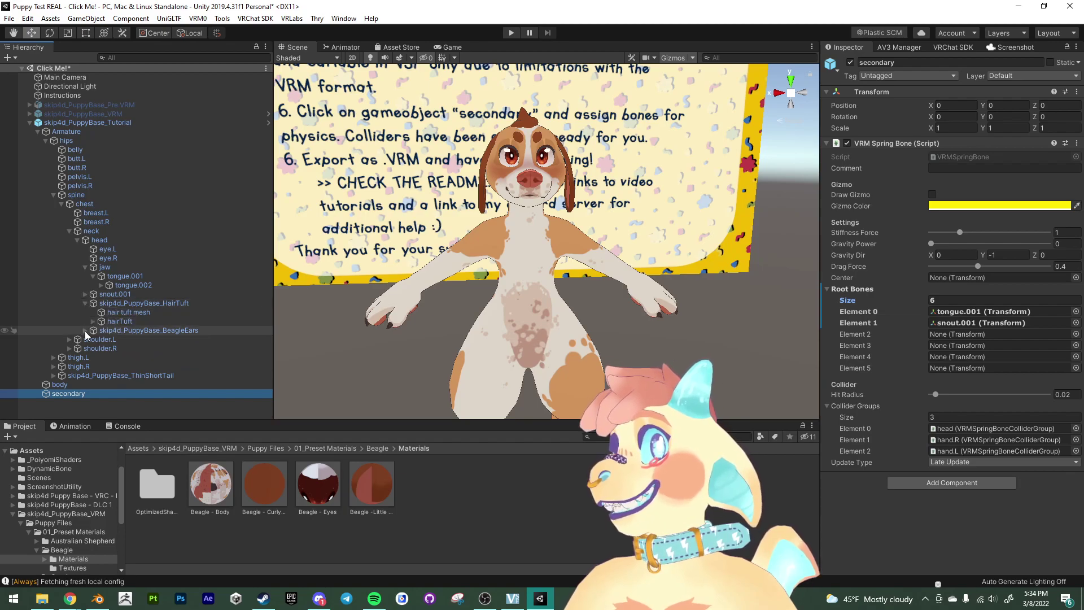
pyautogui.click(85, 331)
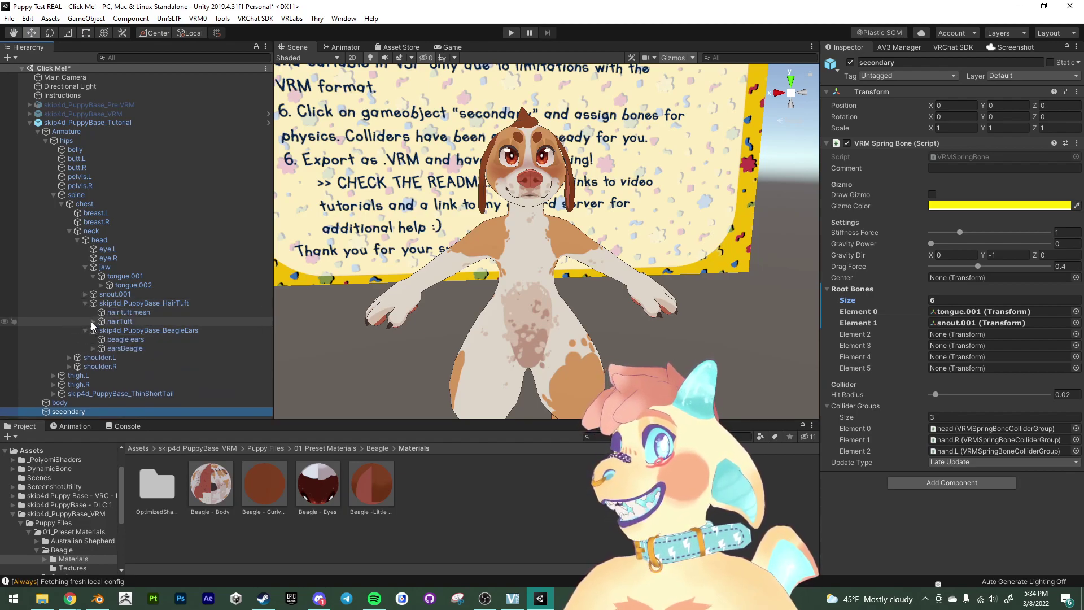
pyautogui.click(93, 321)
pyautogui.click(101, 331)
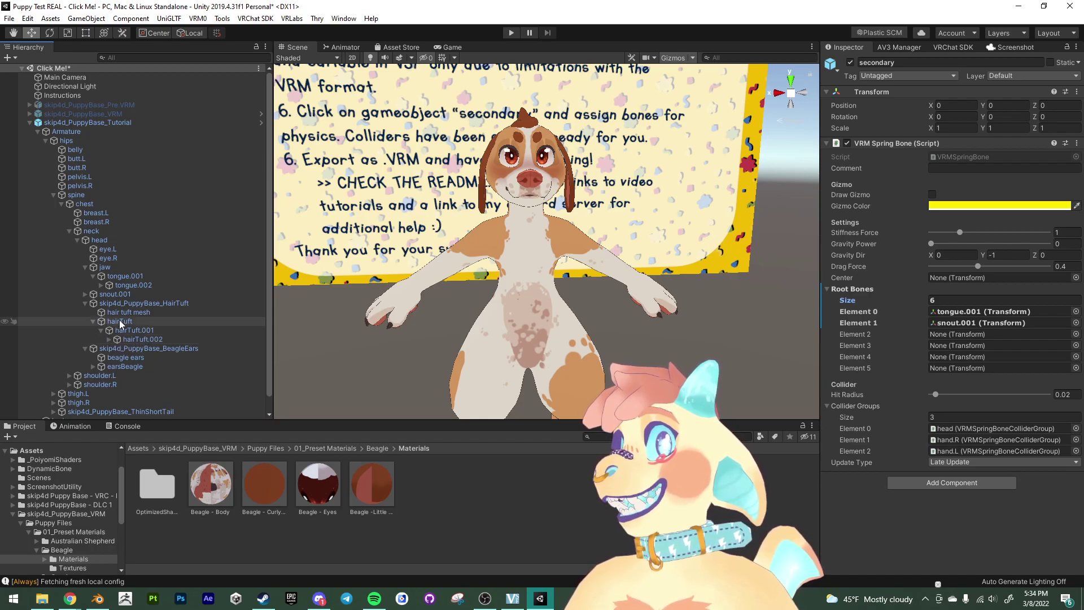
pyautogui.click(110, 339)
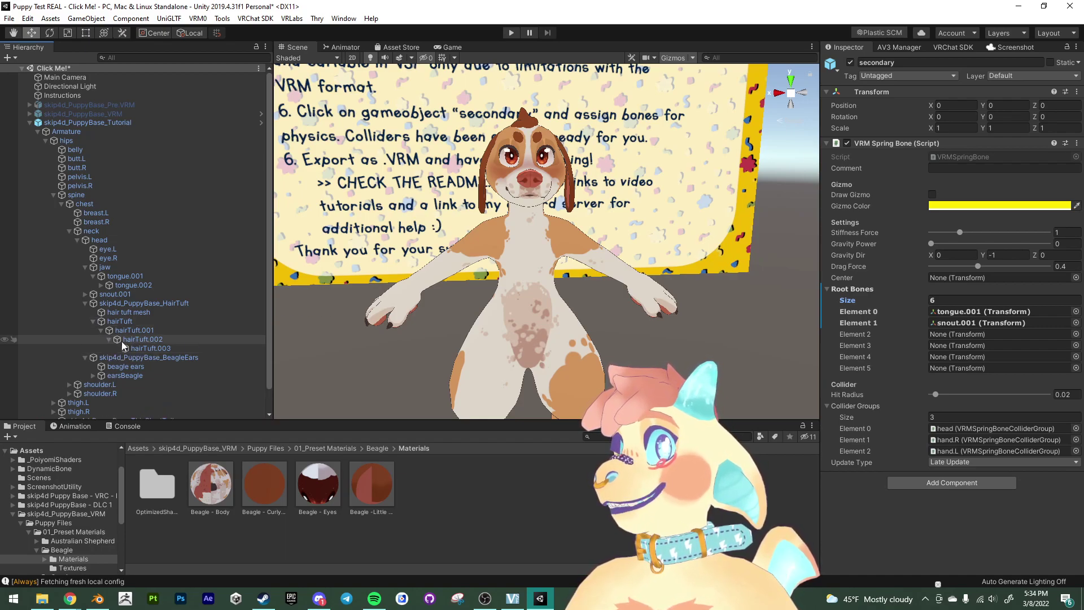
pyautogui.moveTo(146, 340); pyautogui.dragTo(994, 333)
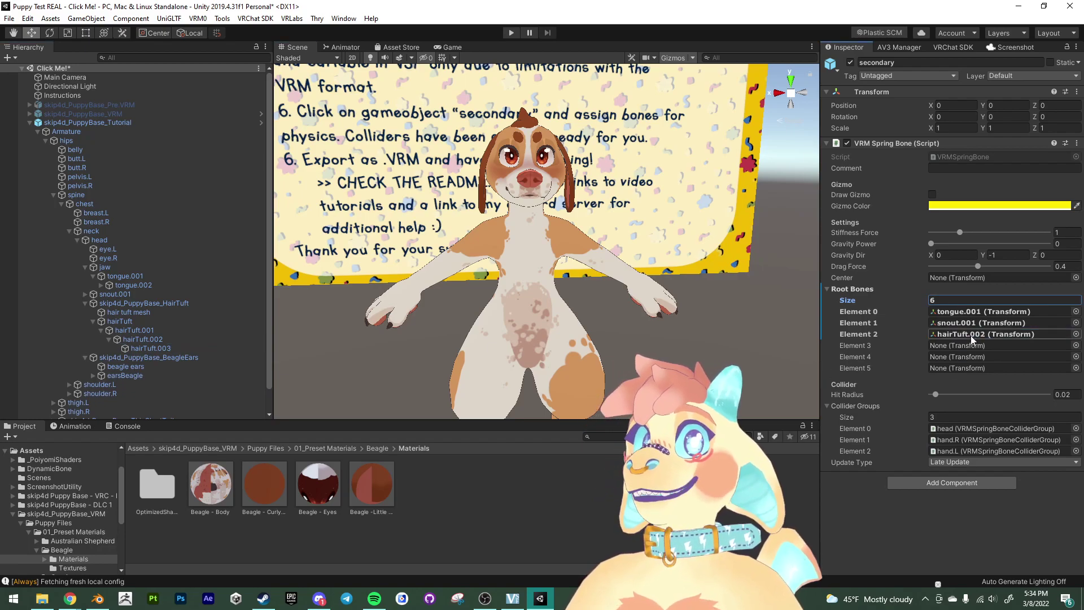
# Assign beagleEars.L.002 and beagleEars.R.002 as root bone Elements 3 and 4.
pyautogui.click(93, 351)
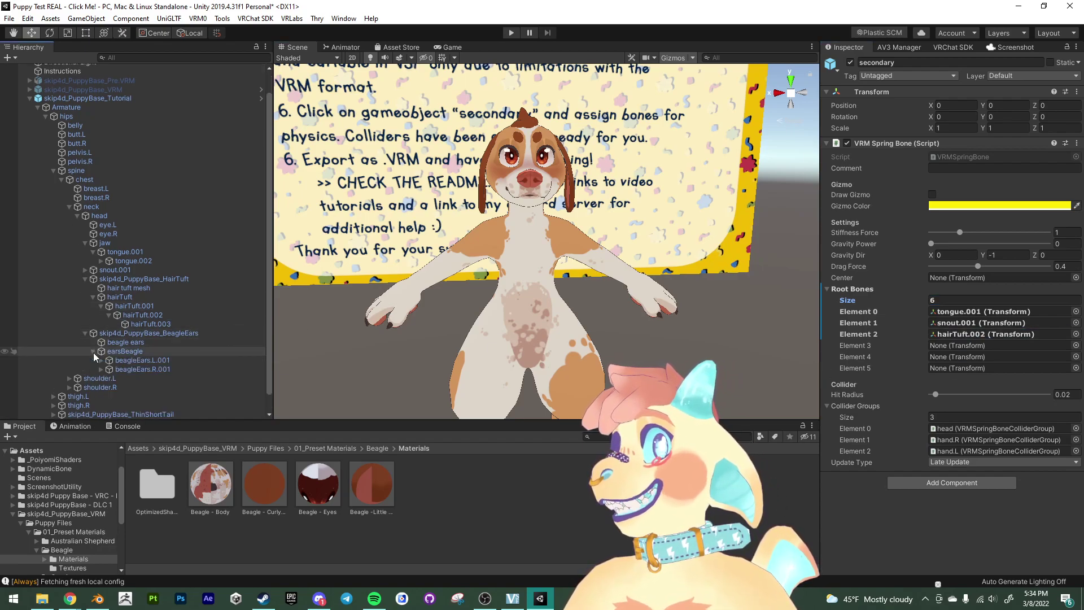
pyautogui.click(101, 361)
pyautogui.click(101, 378)
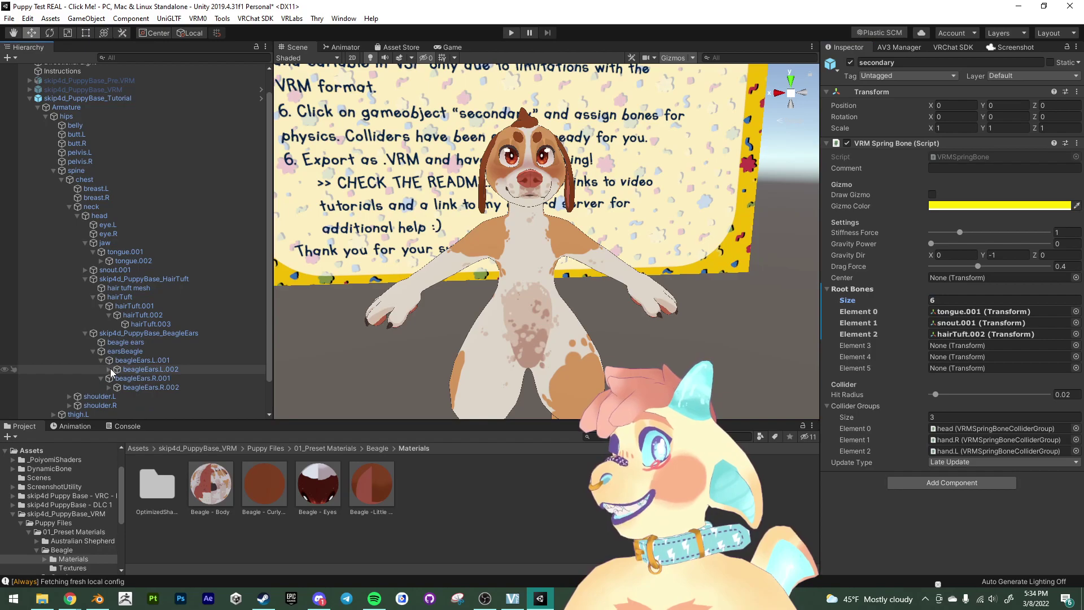
pyautogui.moveTo(137, 369); pyautogui.dragTo(948, 337)
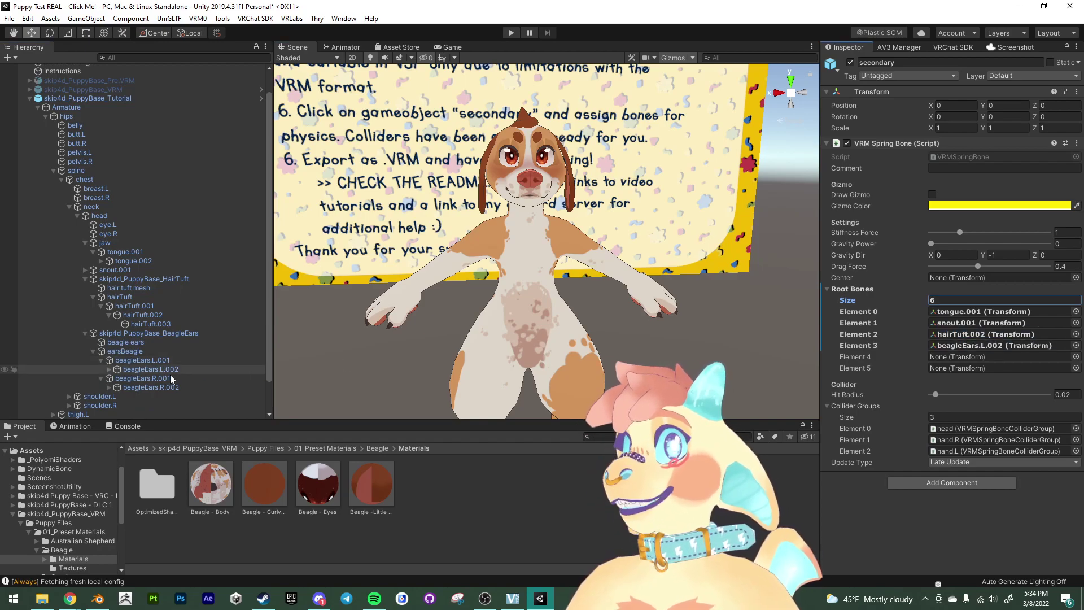
pyautogui.moveTo(149, 388); pyautogui.dragTo(951, 357)
# Expand the thin short tail bones and assign tailThinShort.002 as the last root bone.
pyautogui.scroll(-2, 73, 390)
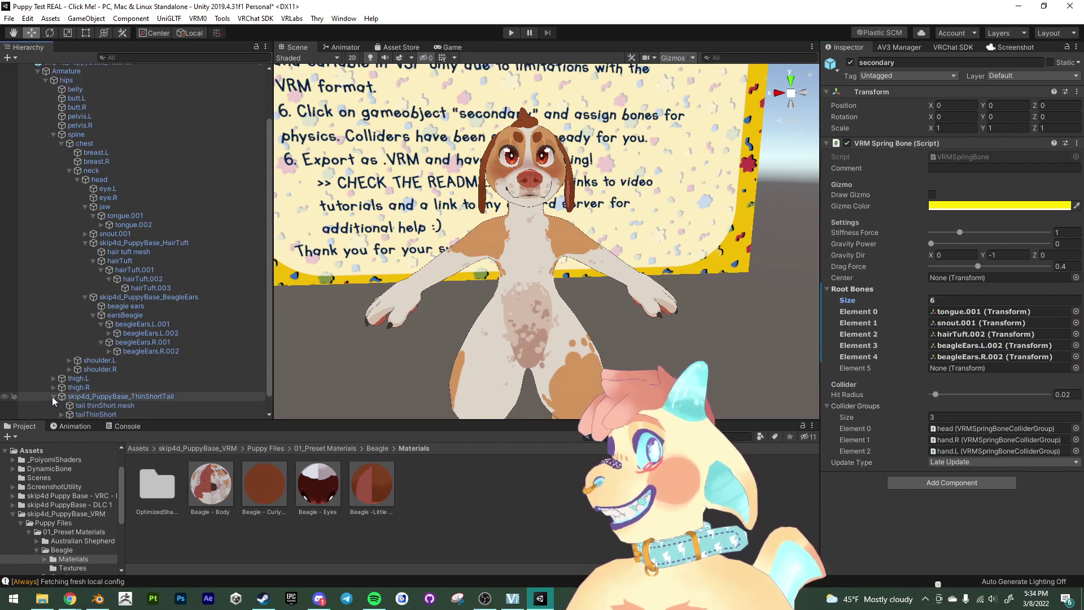
pyautogui.click(54, 396)
pyautogui.click(61, 388)
pyautogui.click(69, 396)
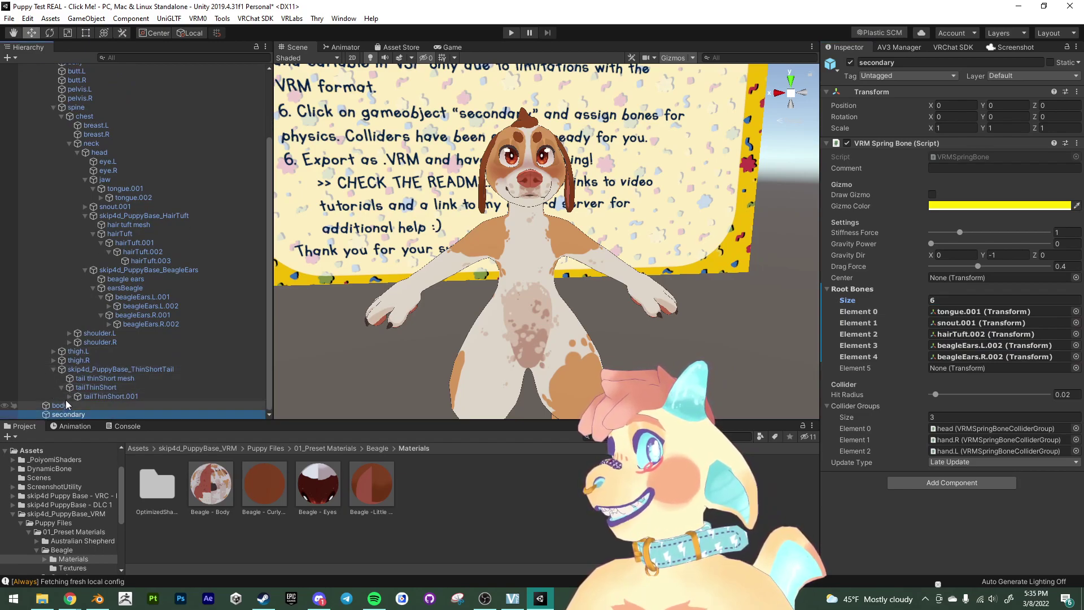
pyautogui.moveTo(116, 408); pyautogui.dragTo(458, 395)
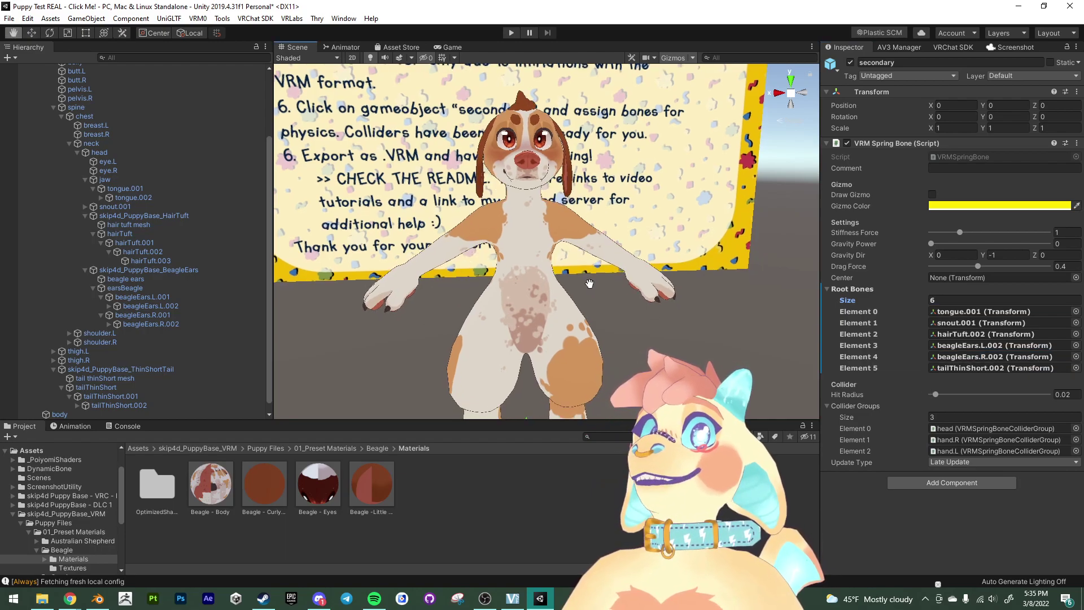
# Frame the dog from the front with the signboard behind it, then enter Play mode.
pyautogui.keyDown('alt'); pyautogui.moveTo(573, 249); pyautogui.dragTo(576, 222); pyautogui.keyUp('alt')
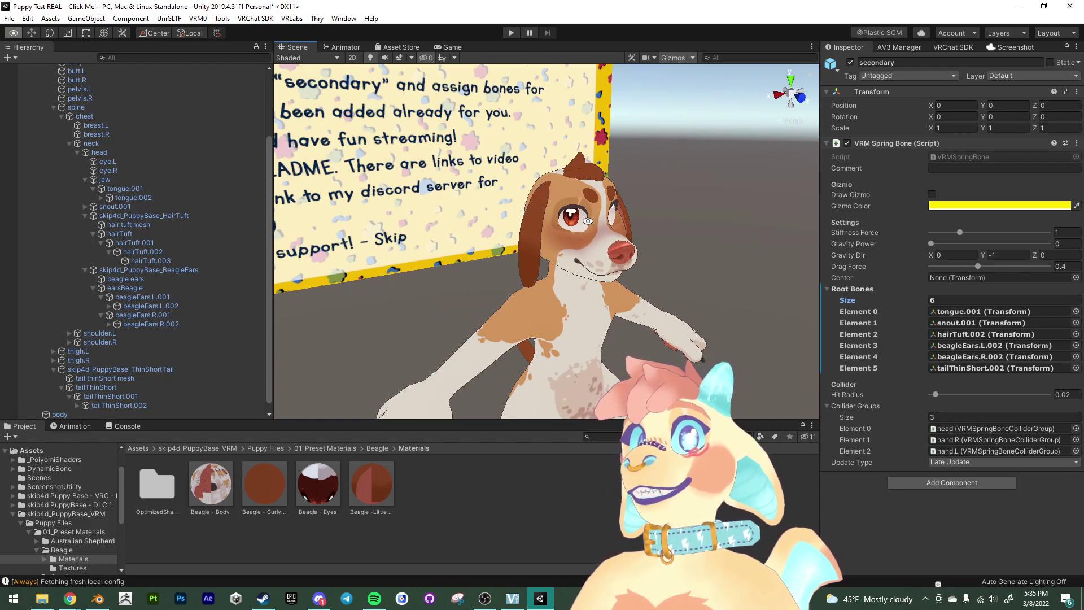
pyautogui.keyDown('alt'); pyautogui.moveTo(588, 221); pyautogui.dragTo(486, 190); pyautogui.keyUp('alt')
pyautogui.keyDown('alt'); pyautogui.moveTo(487, 189); pyautogui.dragTo(566, 245, button='right'); pyautogui.keyUp('alt')
pyautogui.keyDown('alt'); pyautogui.moveTo(566, 245); pyautogui.dragTo(525, 226); pyautogui.keyUp('alt')
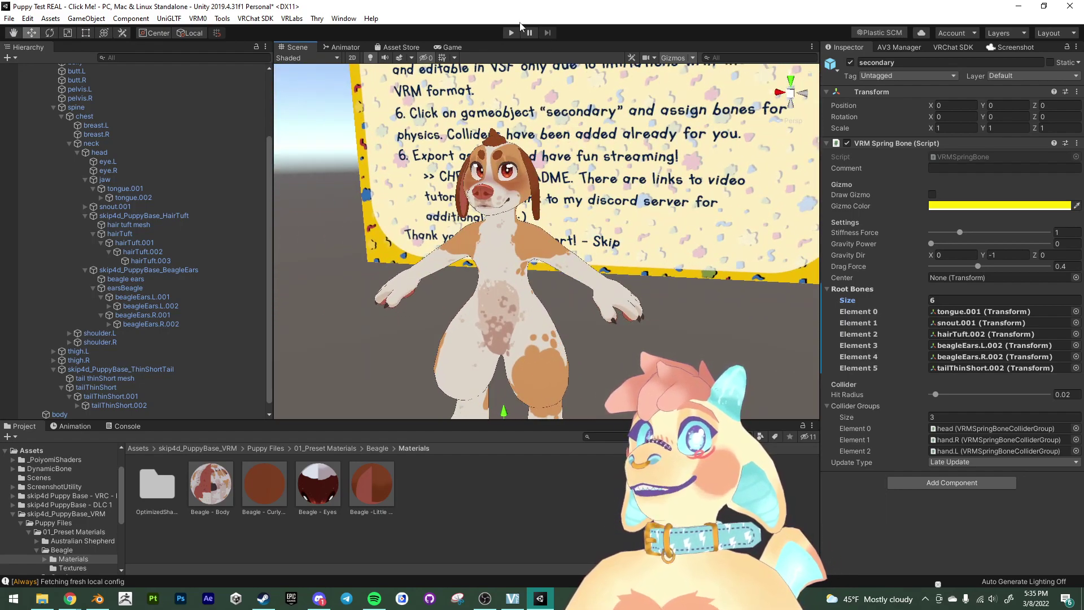
pyautogui.click(512, 33)
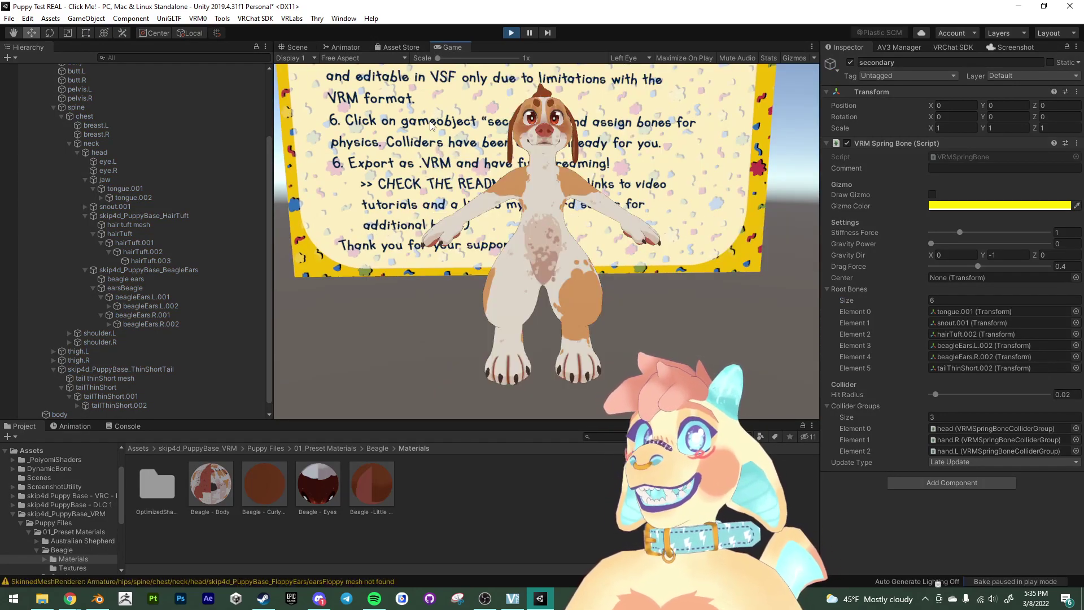
# In the Scene view, select skip4d_PuppyBase_Tutorial and rotate it to about -28° on Y.
pyautogui.click(294, 48)
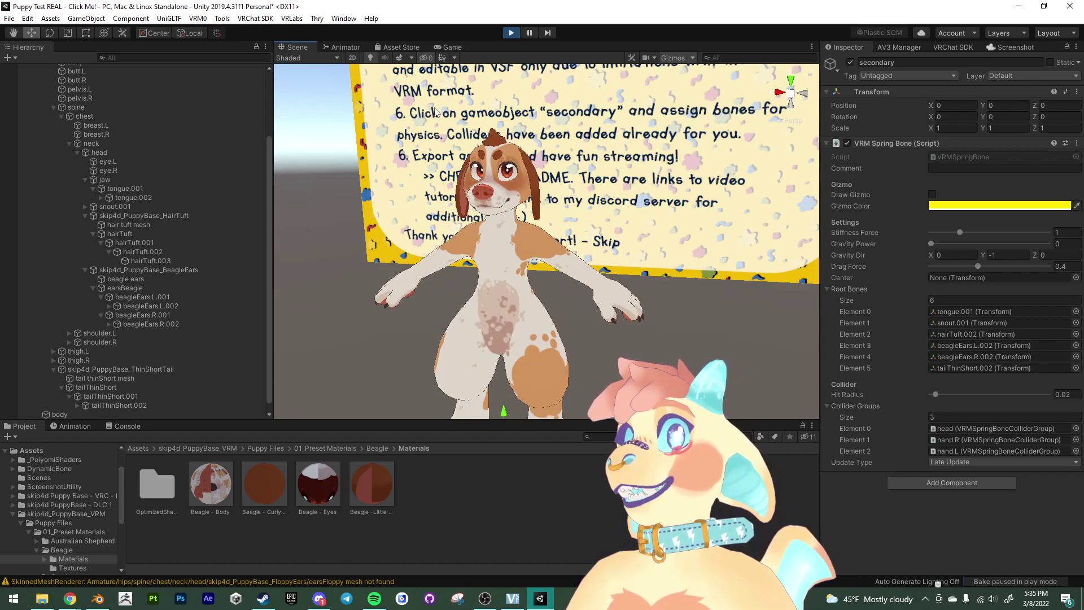
pyautogui.keyDown('alt'); pyautogui.moveTo(435, 111); pyautogui.dragTo(350, 118); pyautogui.keyUp('alt')
pyautogui.scroll(4, 122, 124)
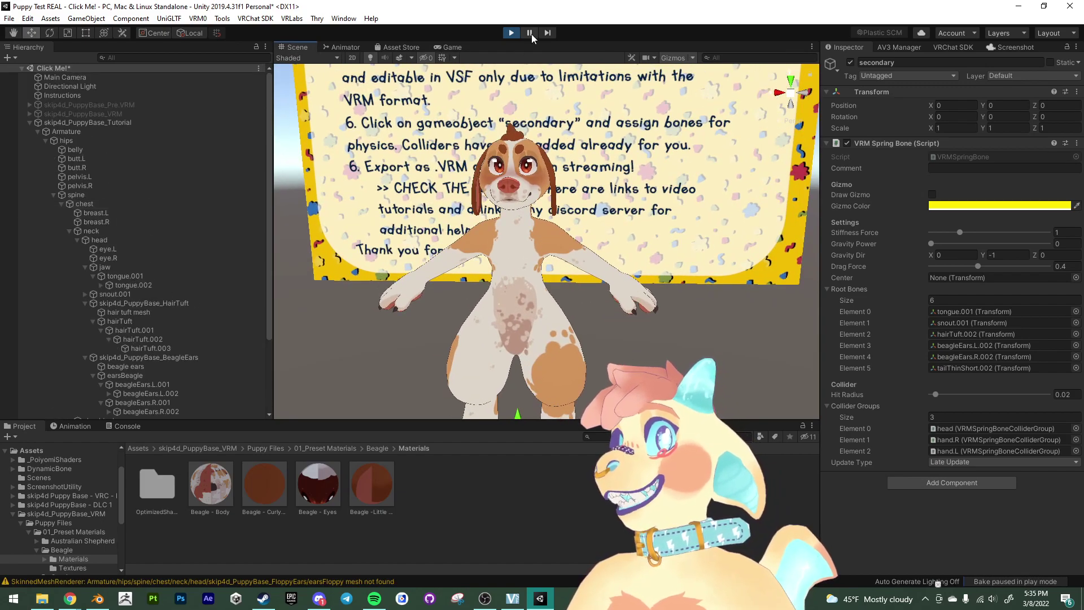
pyautogui.click(122, 123)
pyautogui.moveTo(537, 300); pyautogui.dragTo(565, 138)
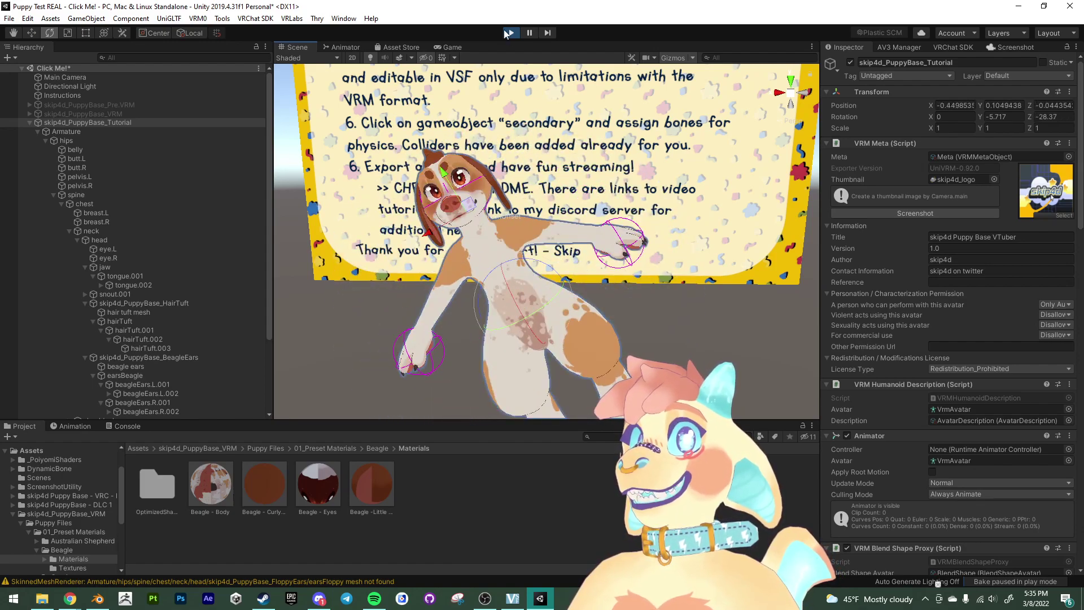
# Exit Play mode, check the secondary object's bones, and reselect skip4d_PuppyBase_Tutorial.
pyautogui.click(511, 33)
pyautogui.scroll(-5, 207, 305)
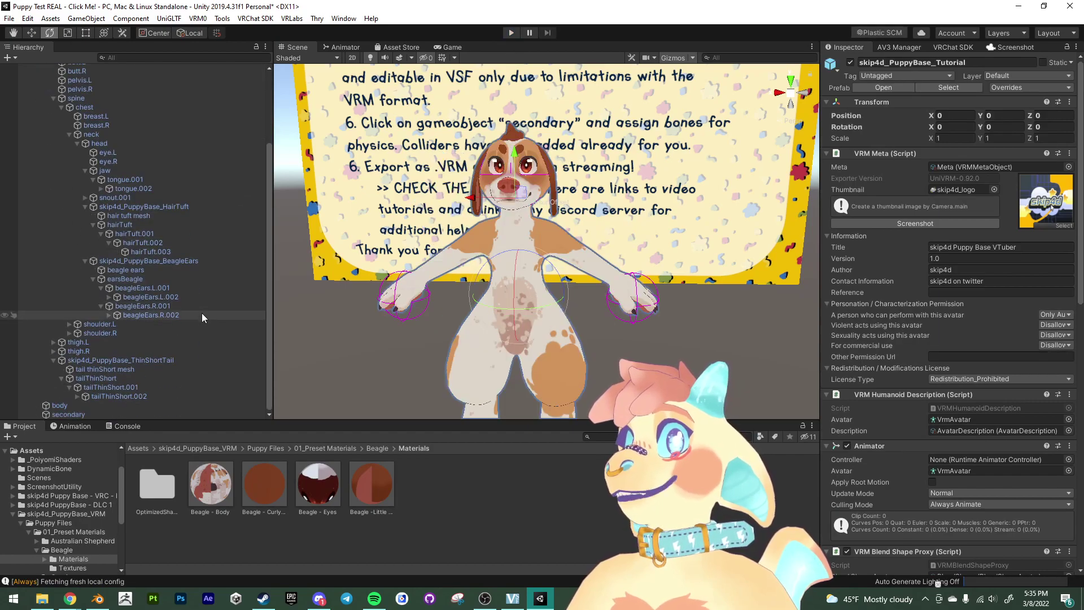
pyautogui.click(56, 414)
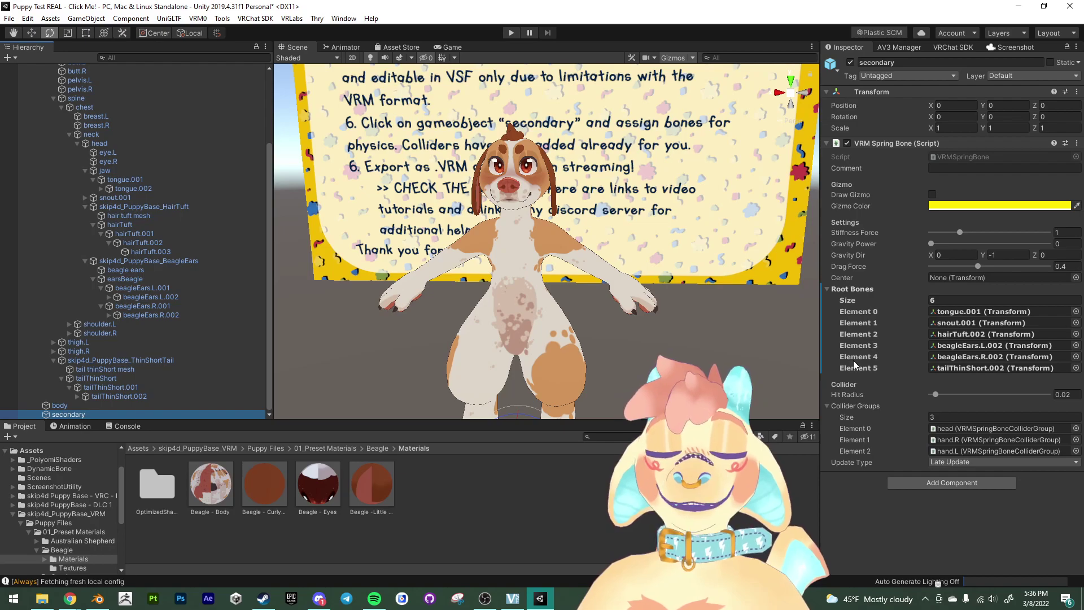
pyautogui.scroll(4, 71, 311)
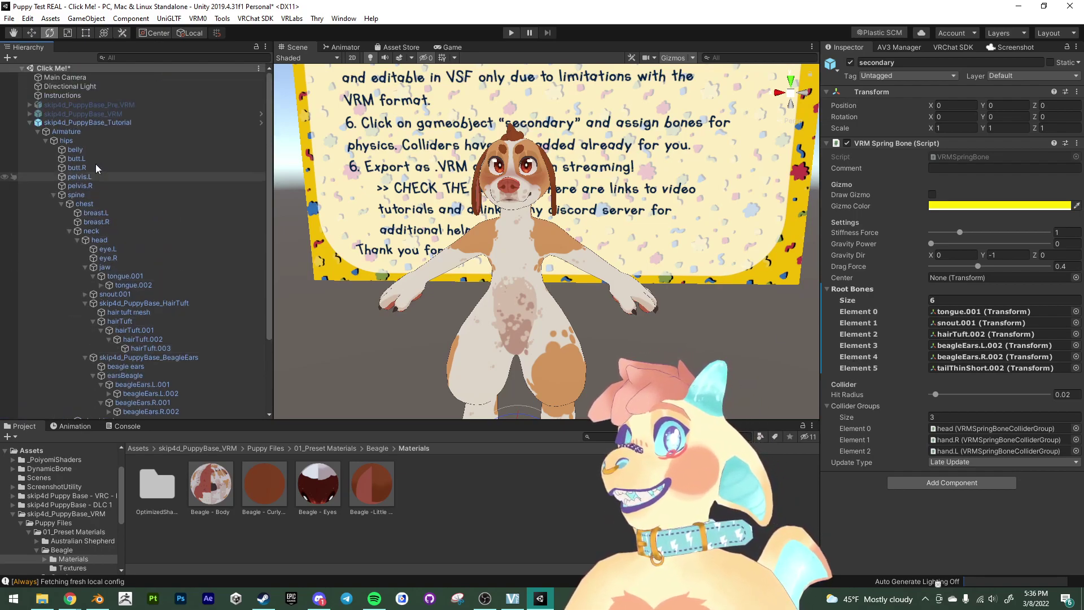
pyautogui.click(115, 126)
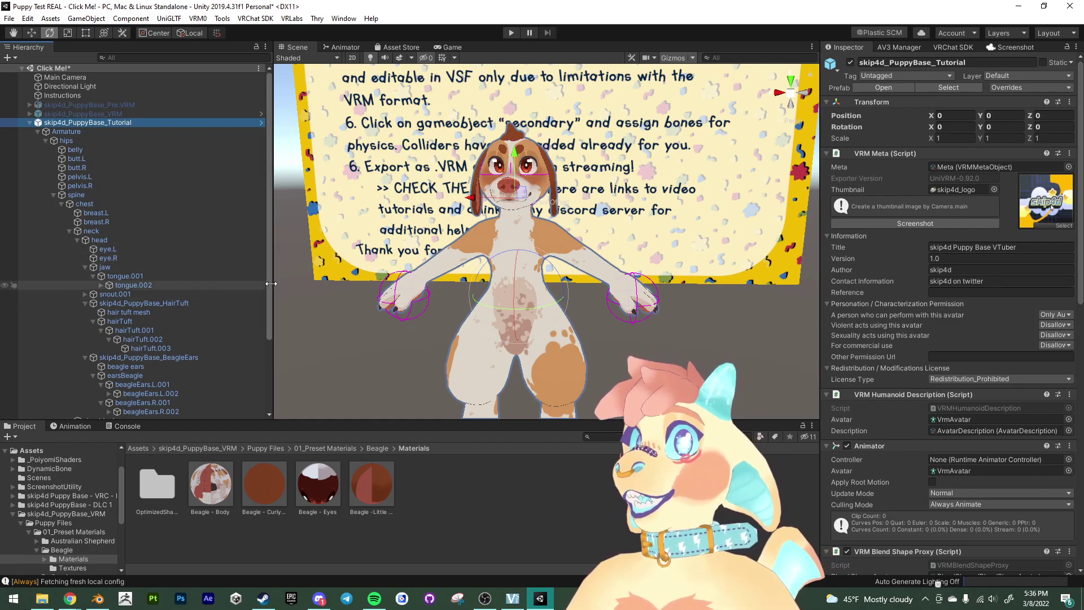
# Narrow the Hierarchy panel to give the Scene view more room.
pyautogui.moveTo(272, 283); pyautogui.dragTo(264, 283)
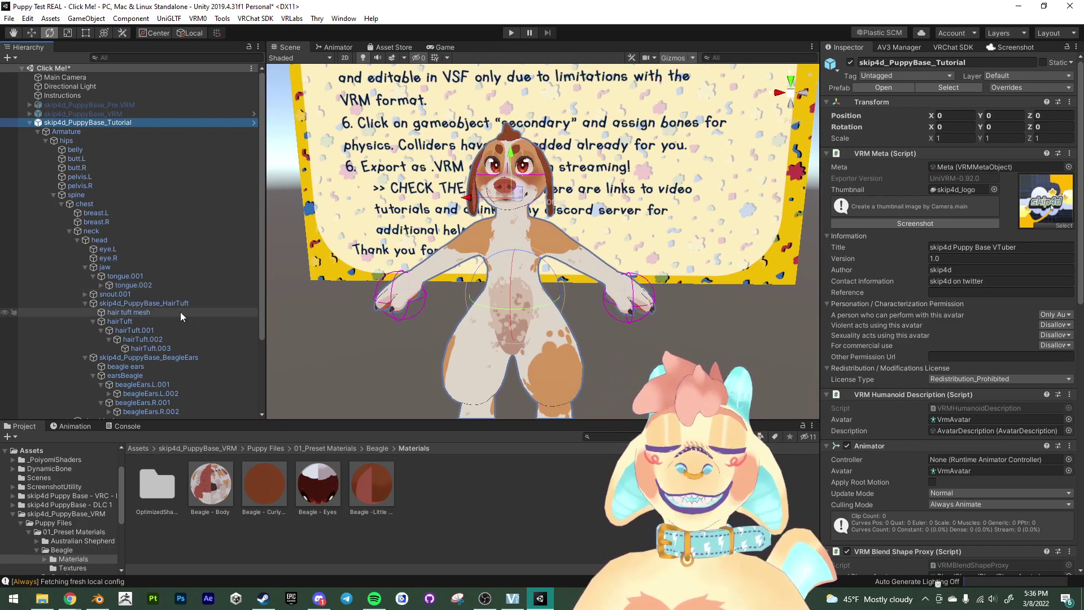
pyautogui.scroll(-3, 139, 297)
pyautogui.scroll(3, 139, 298)
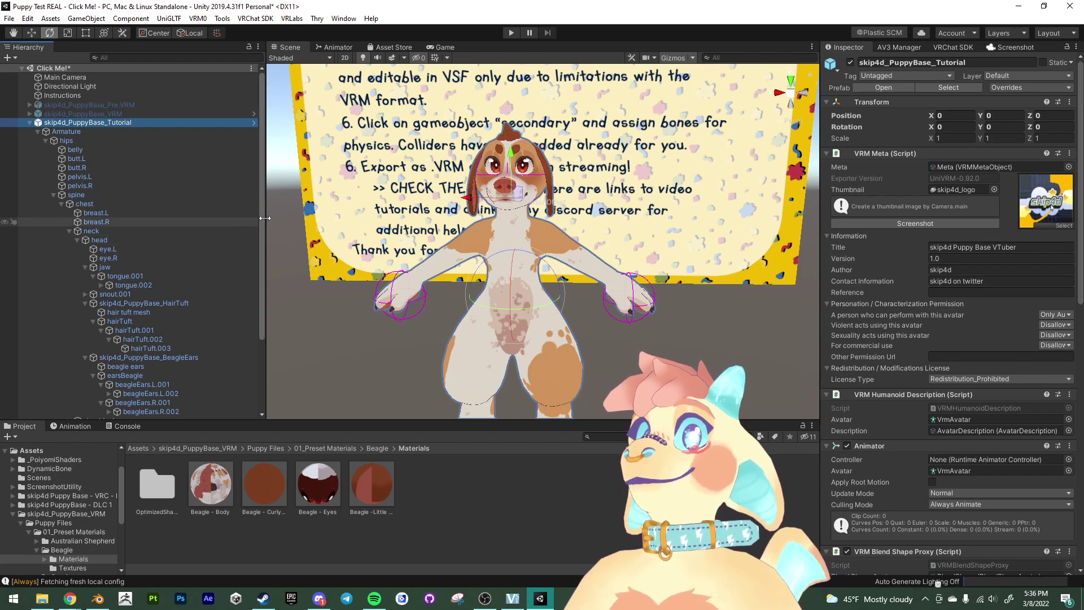
pyautogui.moveTo(264, 218); pyautogui.dragTo(245, 219)
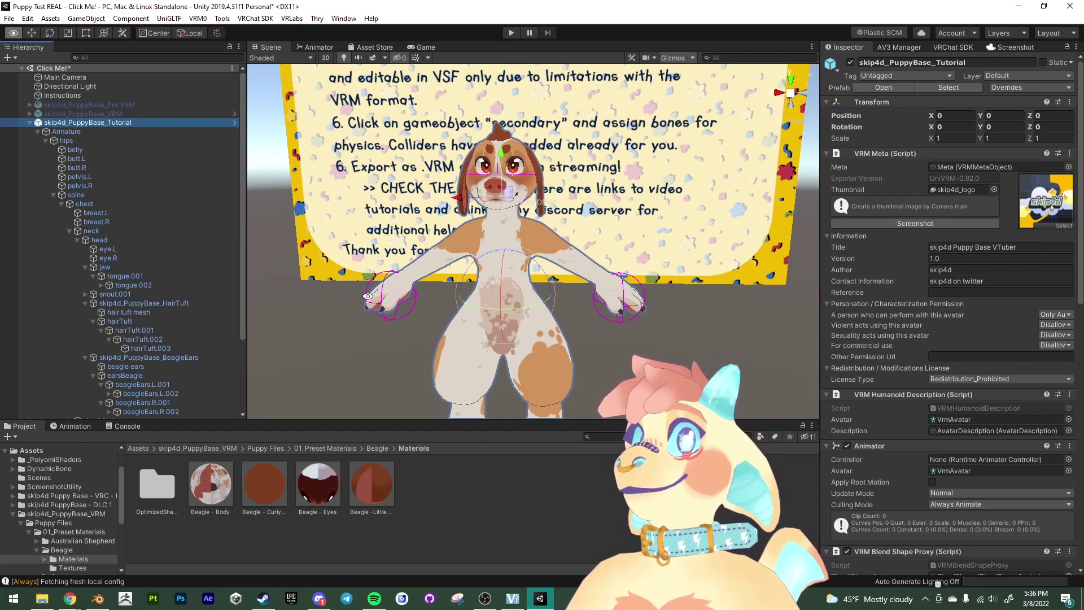
pyautogui.keyDown('alt'); pyautogui.moveTo(368, 296); pyautogui.dragTo(398, 289); pyautogui.keyUp('alt')
# Open VRM0 > Export to VRM 0.x and reset VRMFirstPerson.Renderers to clear the errors.
pyautogui.click(199, 19)
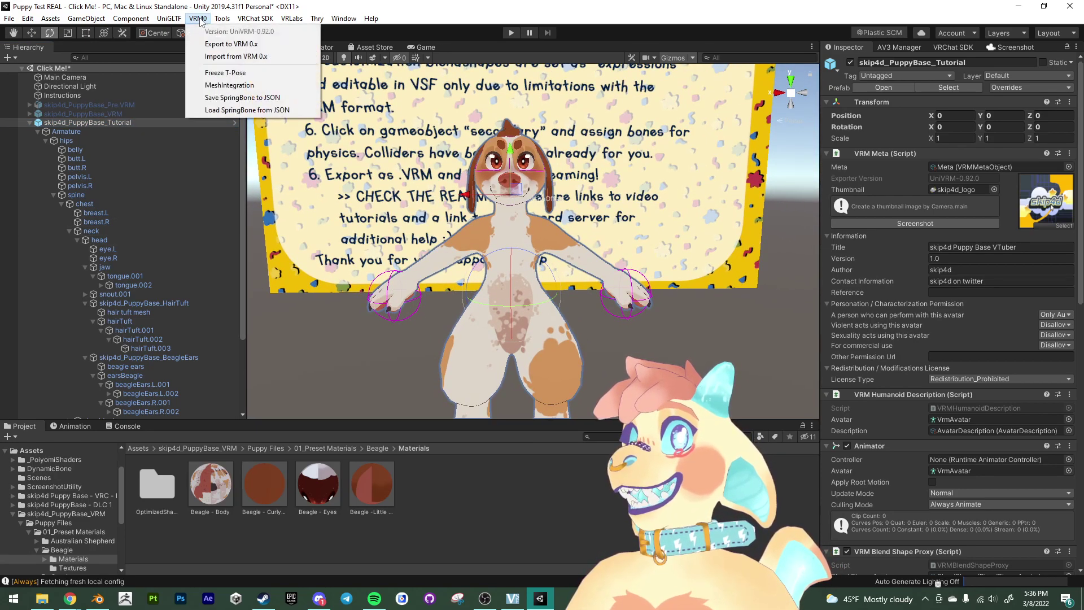
pyautogui.click(267, 46)
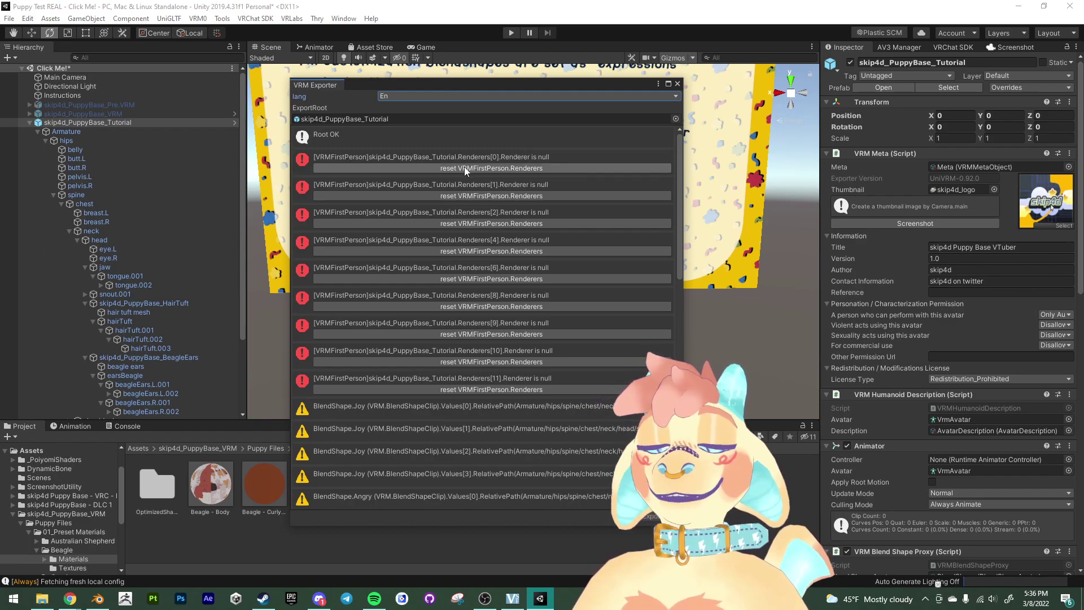
pyautogui.click(483, 167)
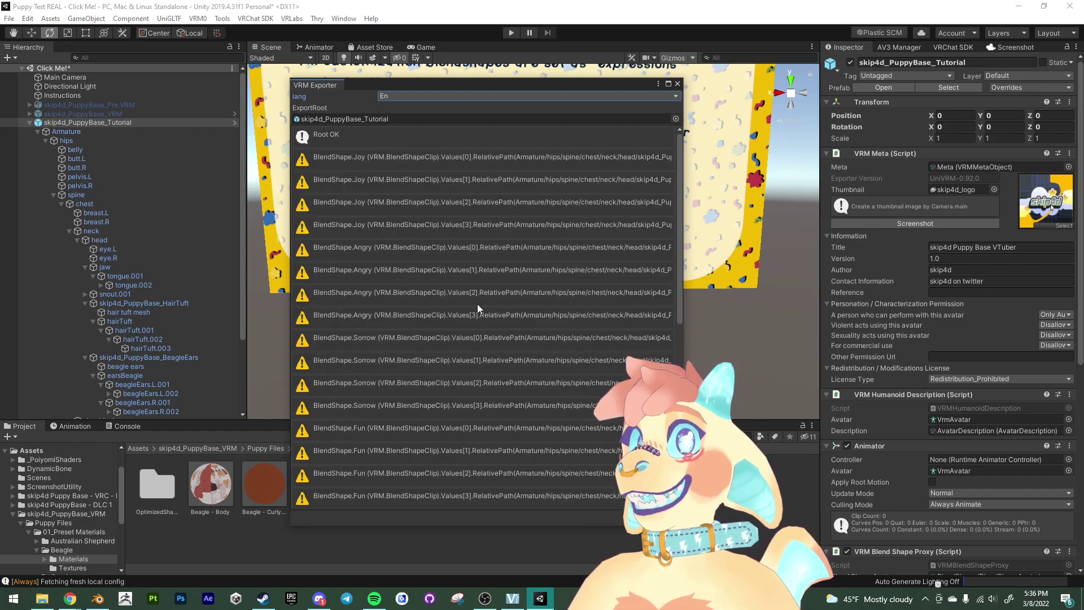
# Review the remaining BlendShape warnings and reposition the exporter window to reach the Meta section.
pyautogui.scroll(-10, 483, 313)
pyautogui.scroll(5, 444, 241)
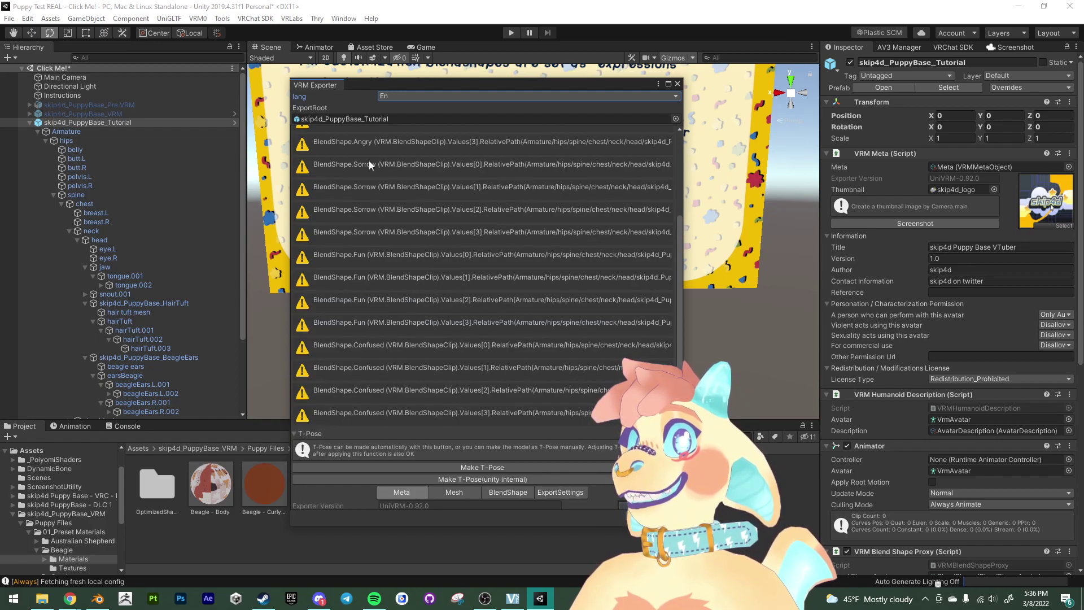
pyautogui.scroll(-5, 508, 313)
pyautogui.scroll(-2, 509, 418)
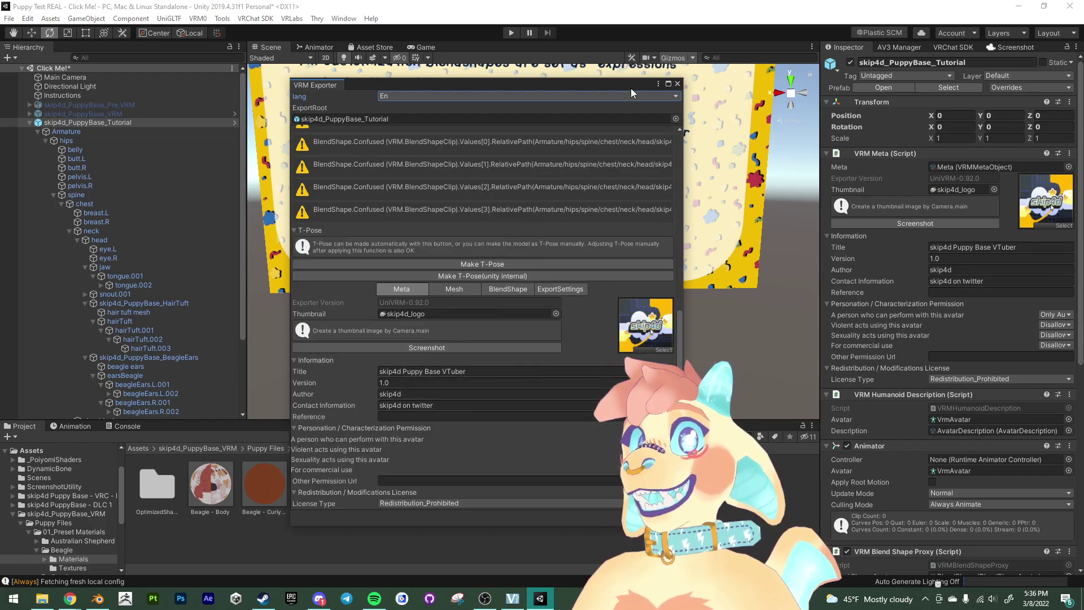
pyautogui.moveTo(608, 85); pyautogui.dragTo(620, 129)
pyautogui.scroll(10, 512, 360)
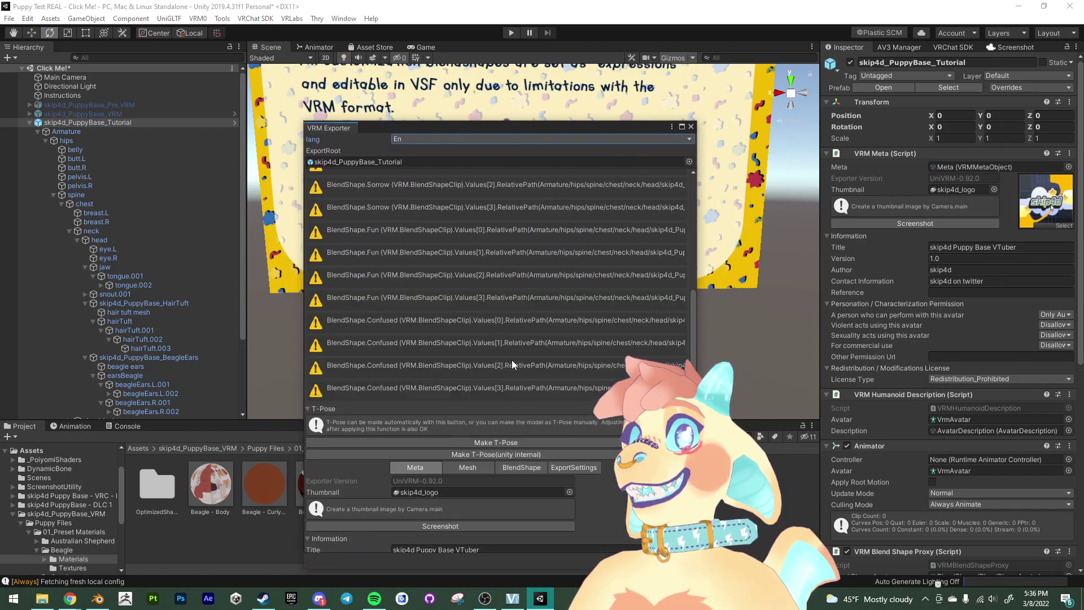
pyautogui.scroll(3, 511, 361)
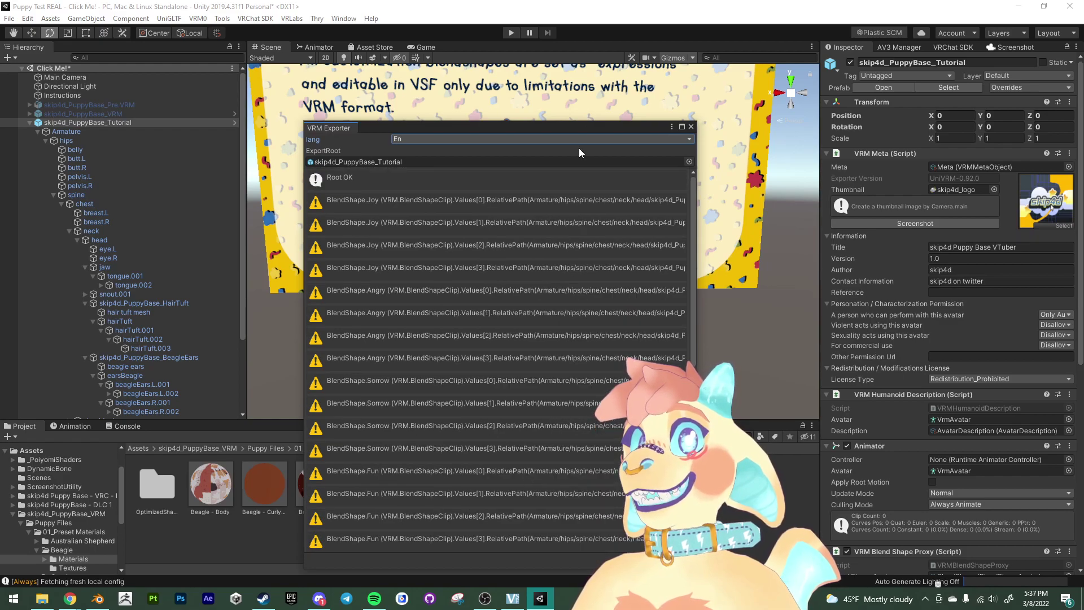
pyautogui.moveTo(582, 122); pyautogui.dragTo(565, 48)
pyautogui.scroll(-15, 475, 308)
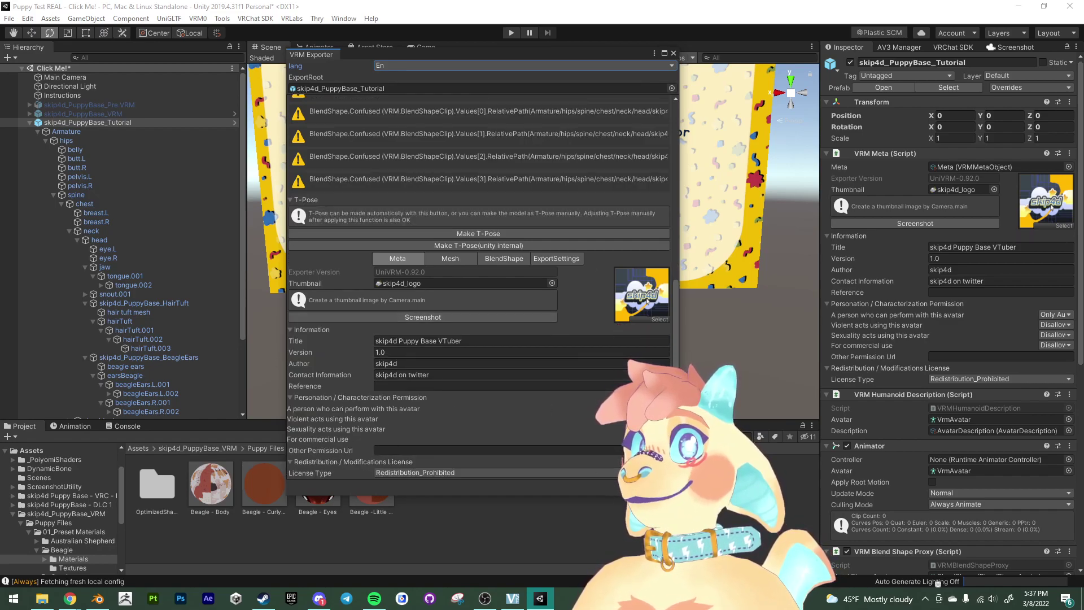
# Retitle the avatar 'Beagle Test' and click Export.
pyautogui.click(377, 341)
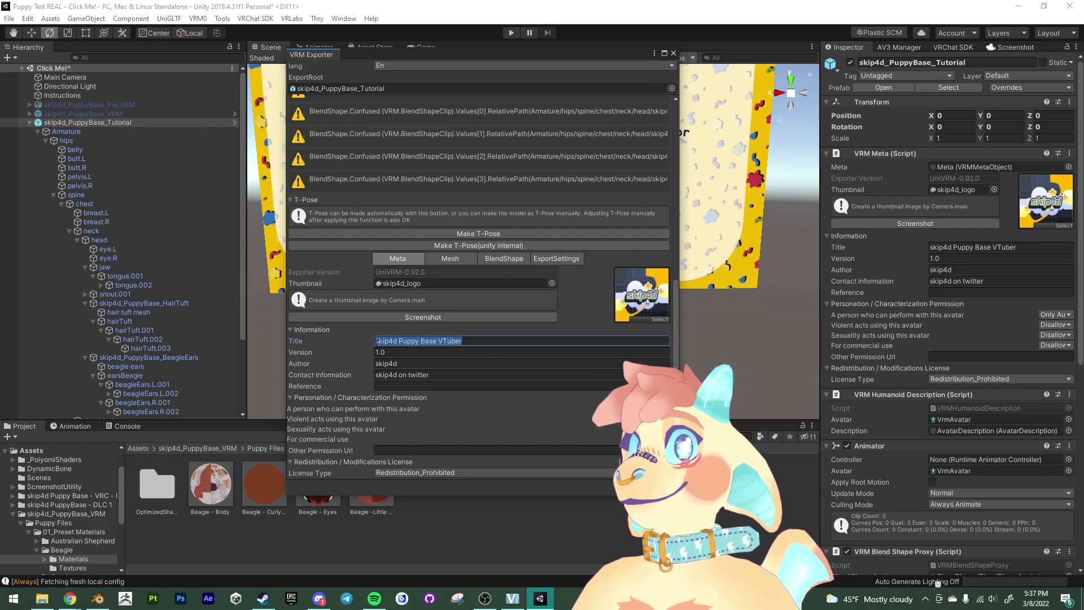
pyautogui.write('Beagle ')
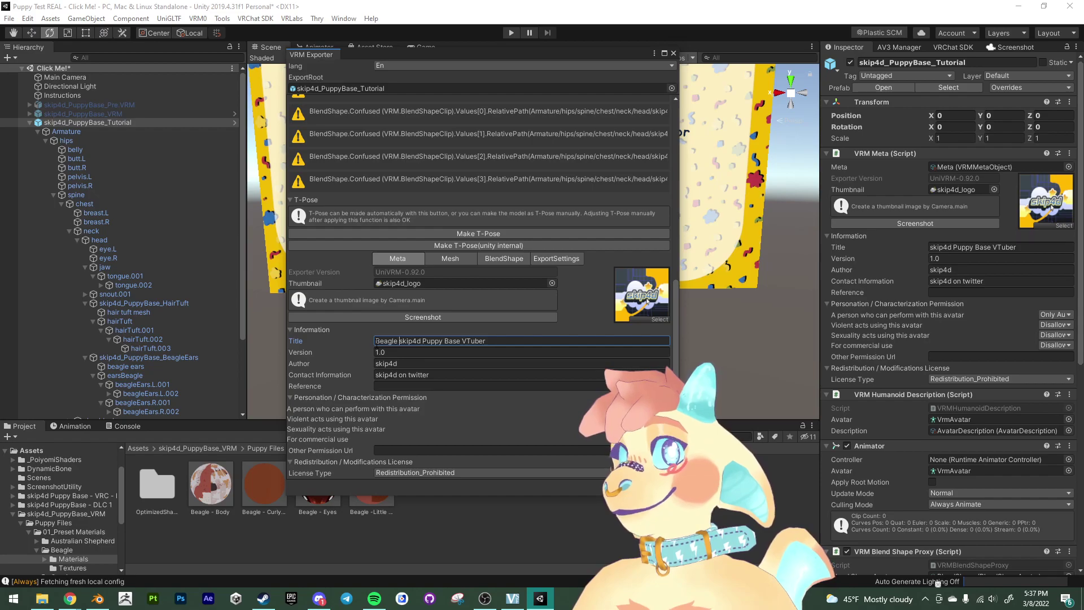
pyautogui.write('Test')
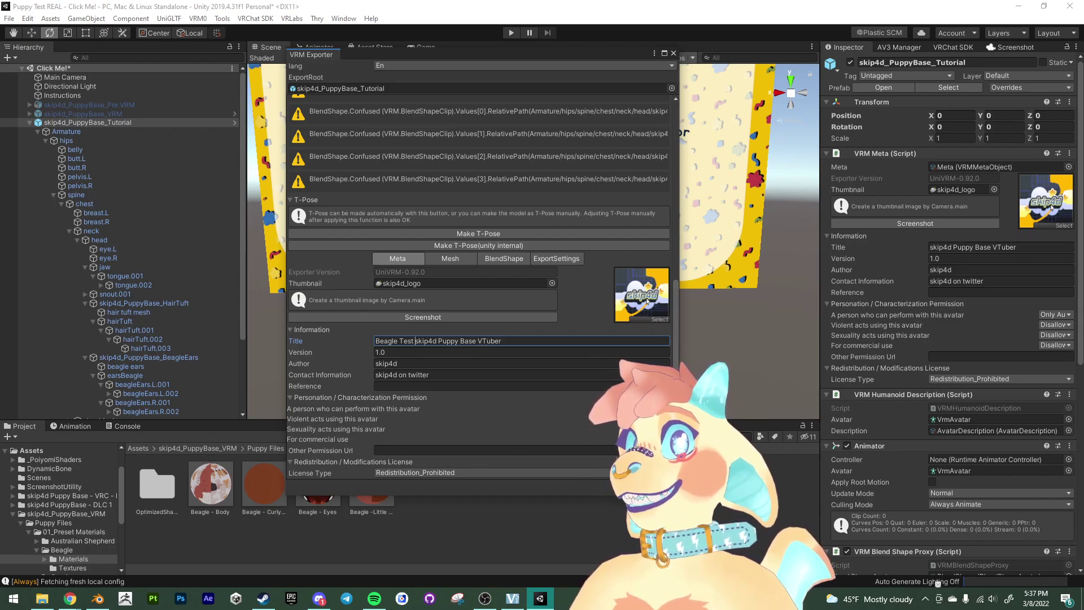
pyautogui.click(633, 486)
# Save the file as BeagleTest_skip4d_PuppyBase_Tutorial.vrm in Desktop > Stream Stuff.
pyautogui.click(47, 112)
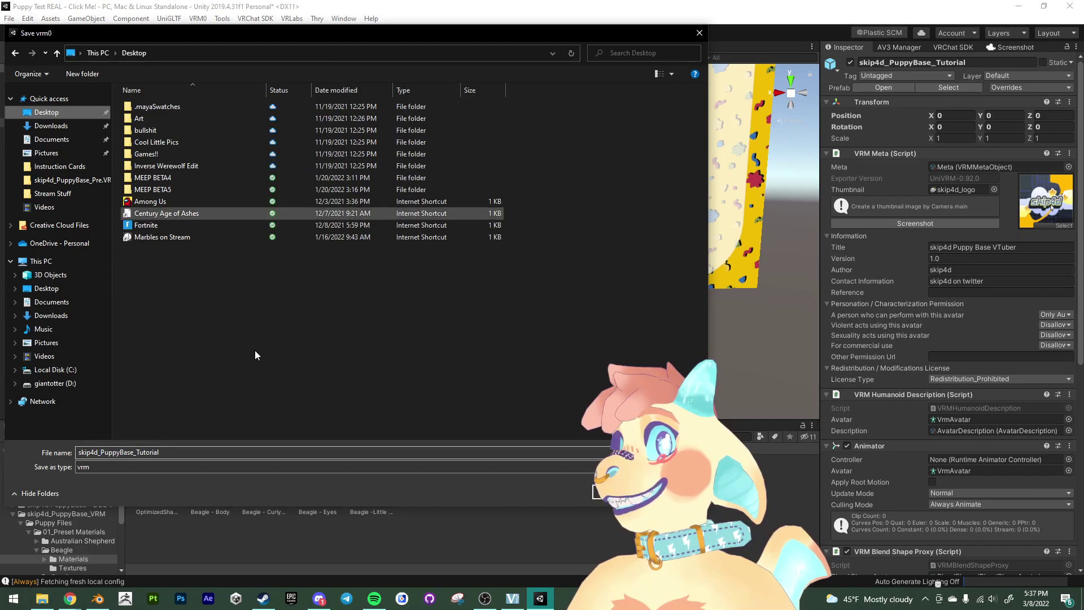
pyautogui.doubleClick(176, 237)
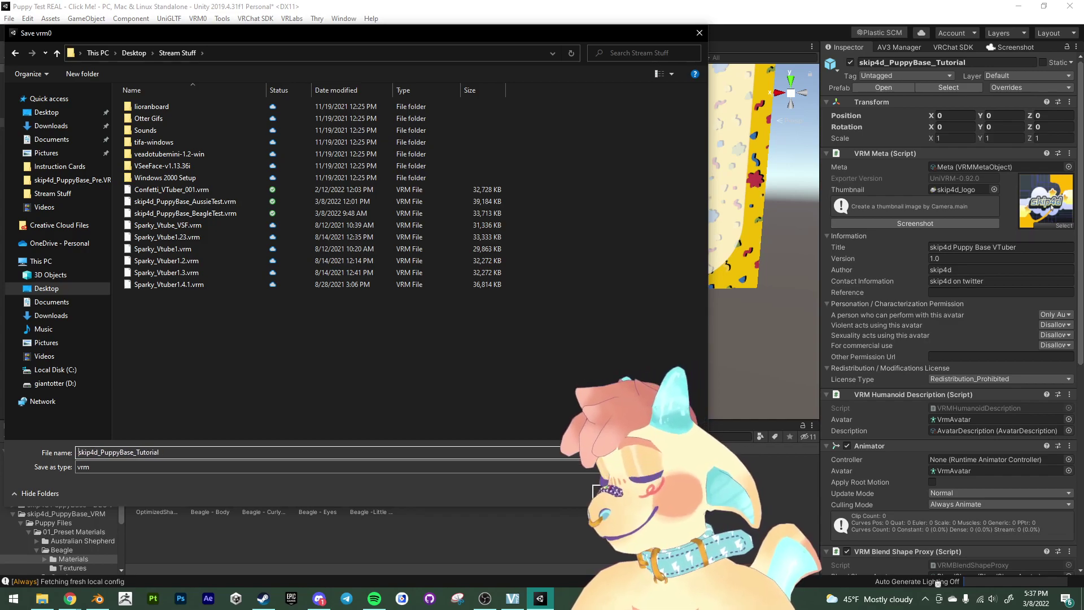
pyautogui.write('Test_')
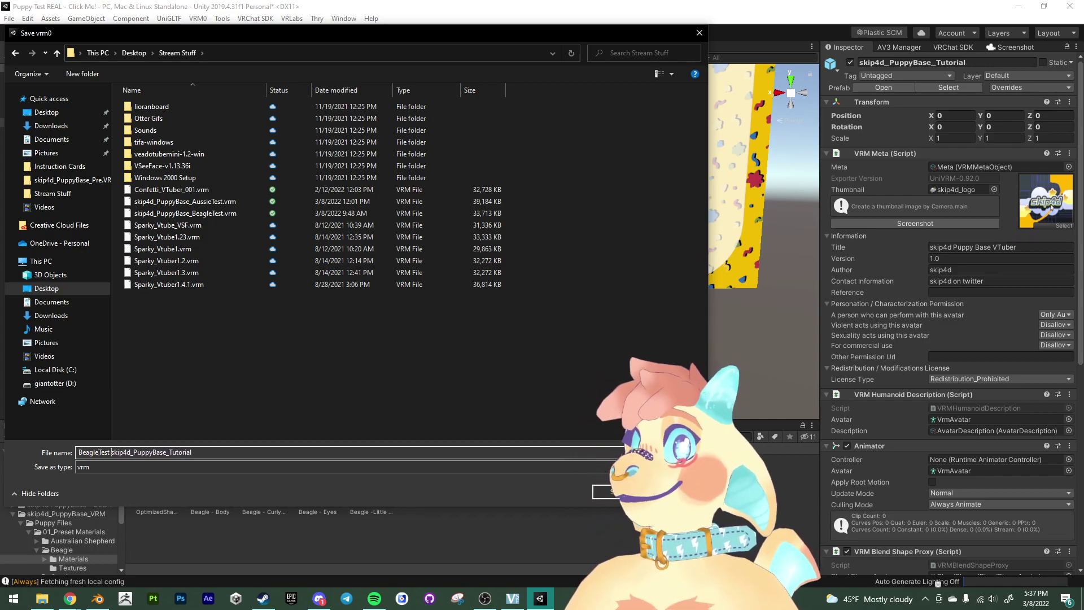
pyautogui.click(616, 491)
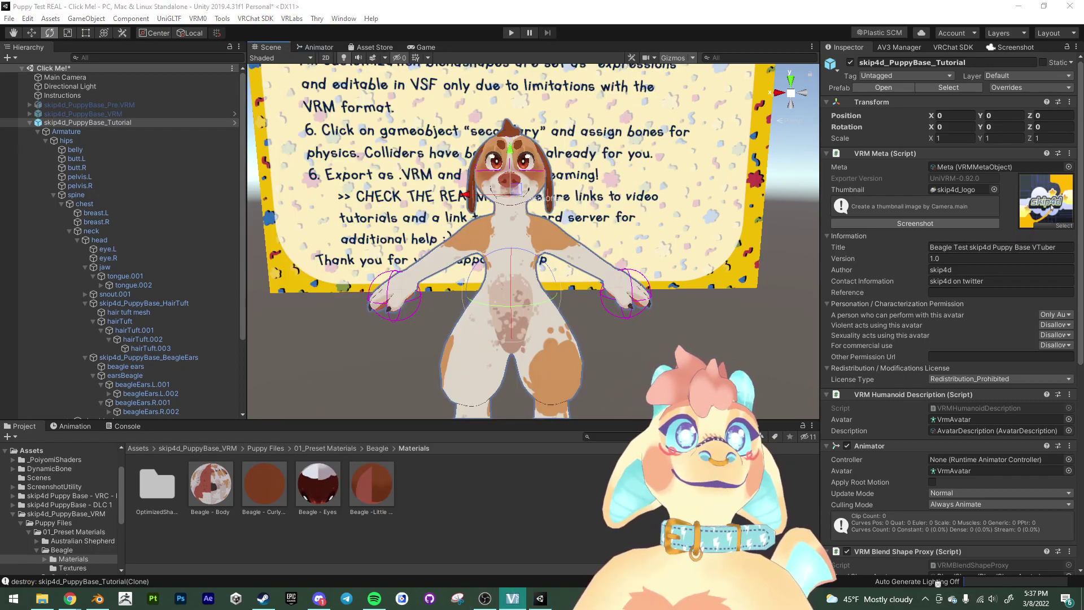
# Switch to VSeeFace and add BeagleTest_skip4d_PuppyBase_Tutorial.vrm through Settings > Avatar selection.
pyautogui.hotkey('alt', 'Tab')
pyautogui.moveTo(633, 97); pyautogui.dragTo(271, 71)
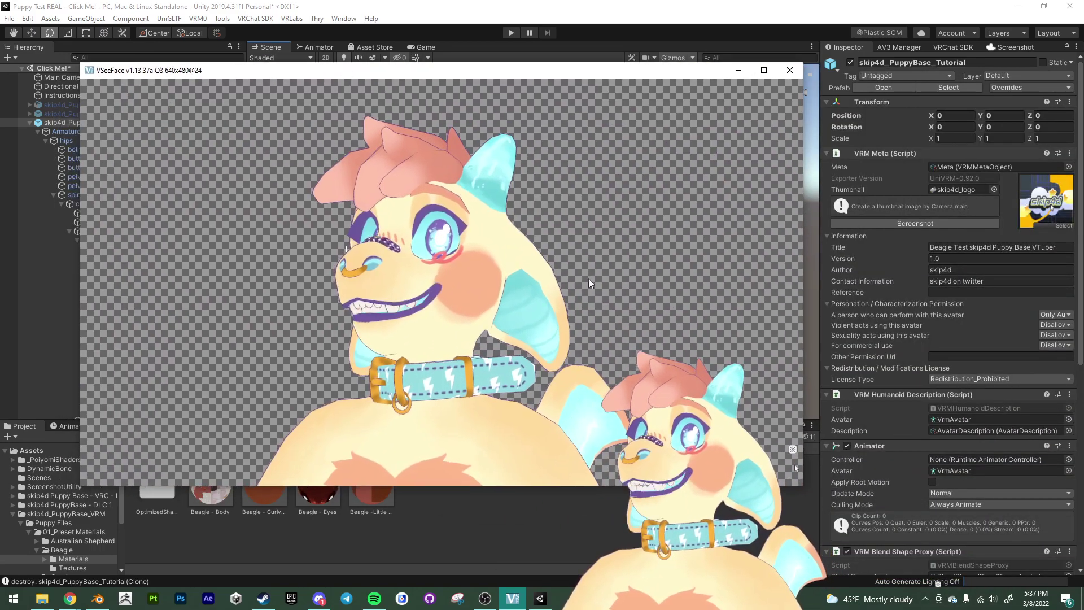
pyautogui.click(794, 450)
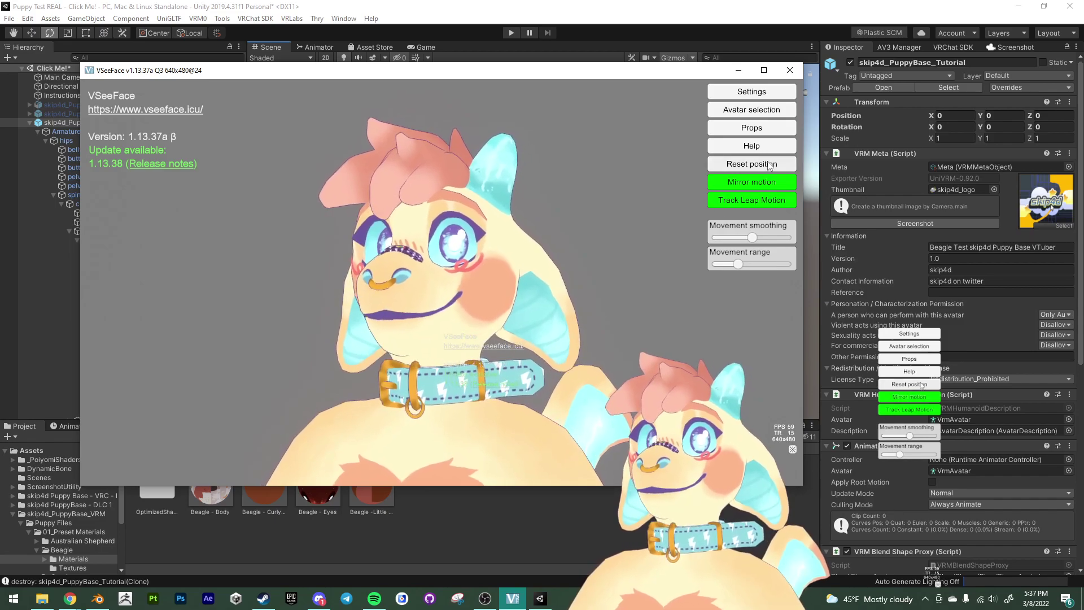
pyautogui.click(751, 92)
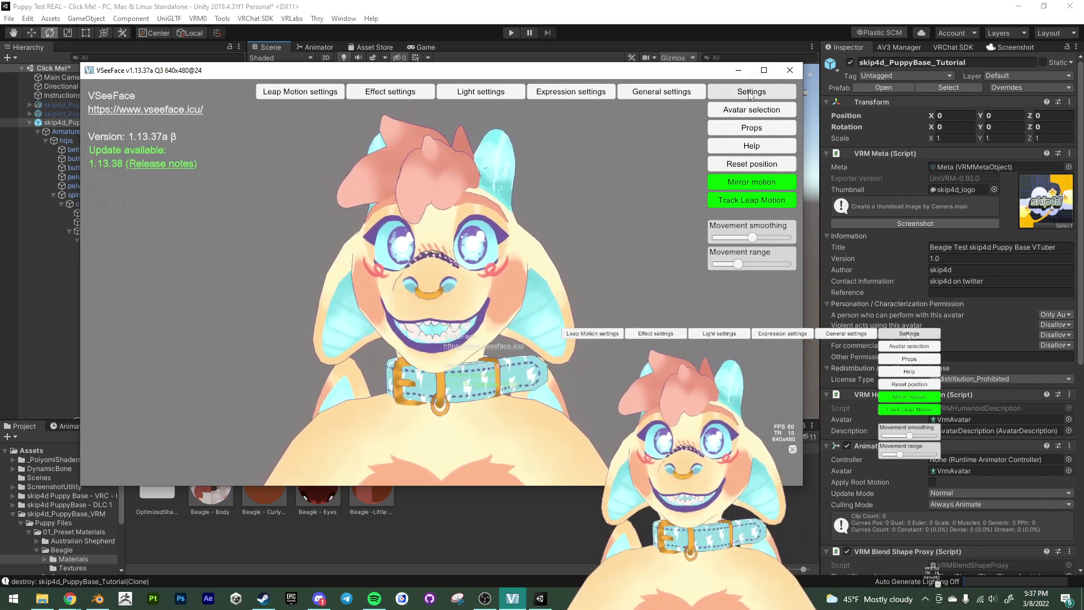
pyautogui.click(734, 111)
pyautogui.click(345, 329)
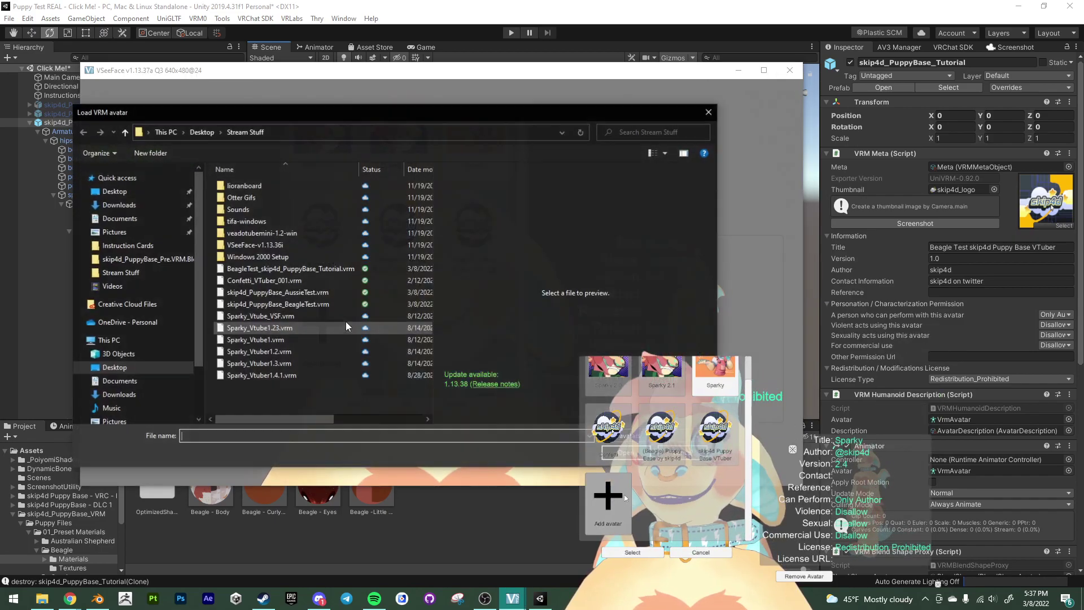
pyautogui.click(273, 268)
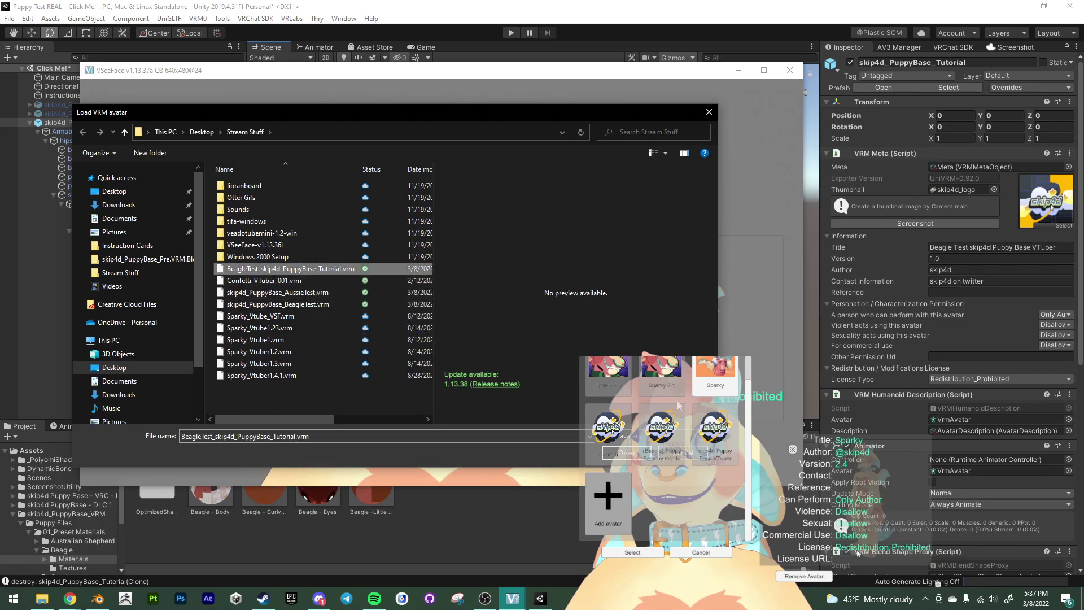
pyautogui.press('Return')
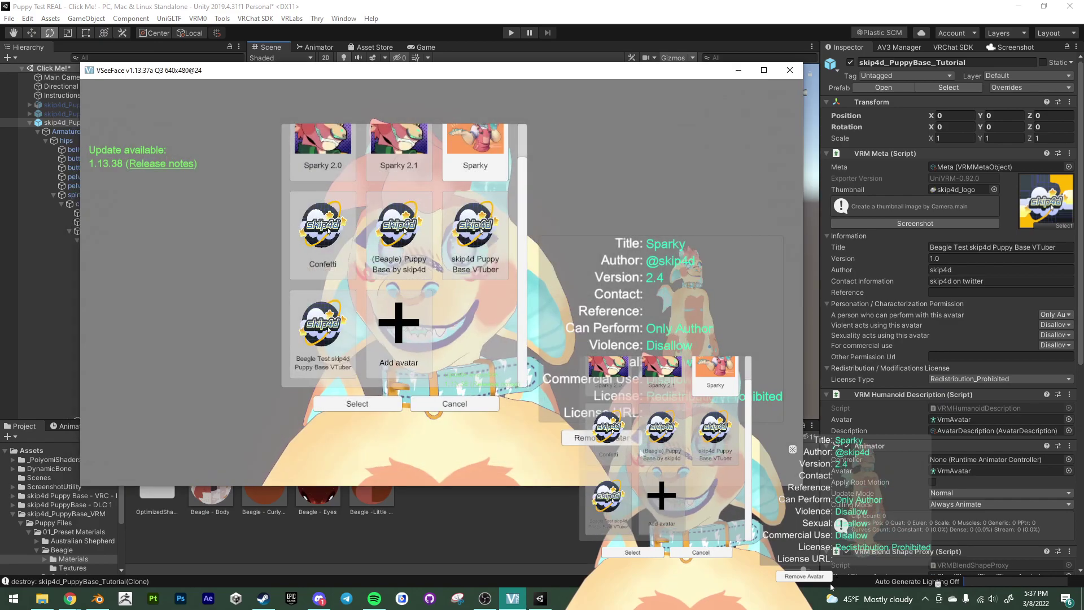
# Load the Beagle Test skip4d Puppy Base avatar with live tracking, then show the settings categories.
pyautogui.click(323, 333)
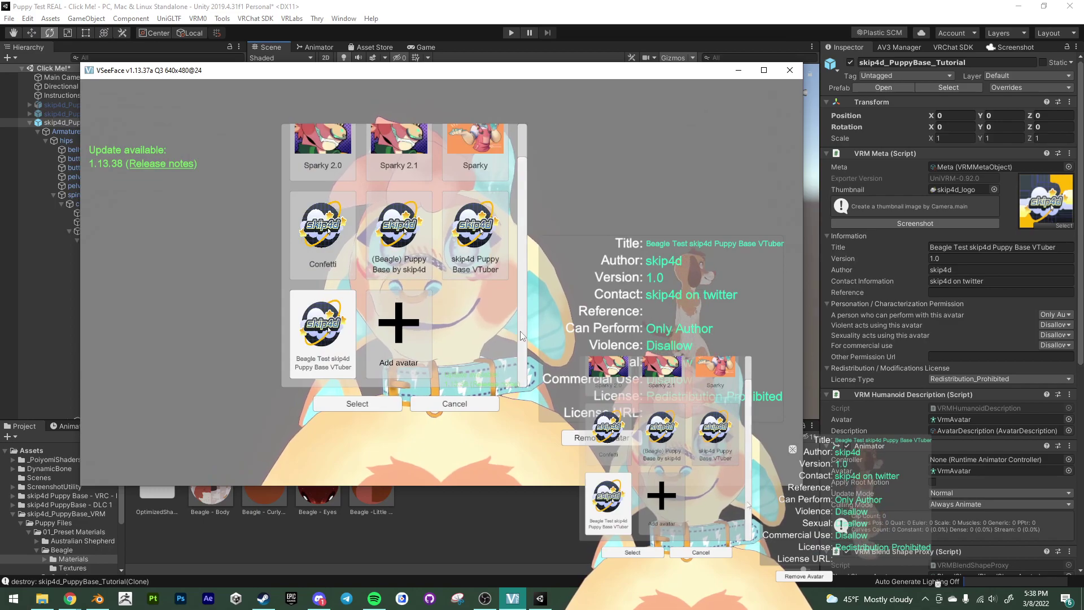
pyautogui.click(367, 404)
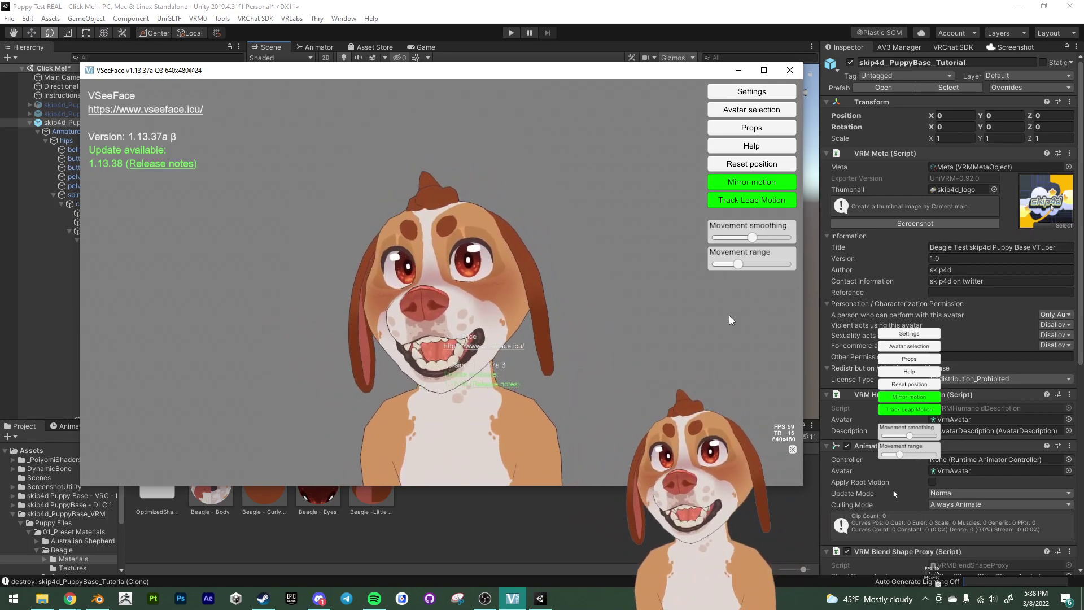
pyautogui.click(752, 91)
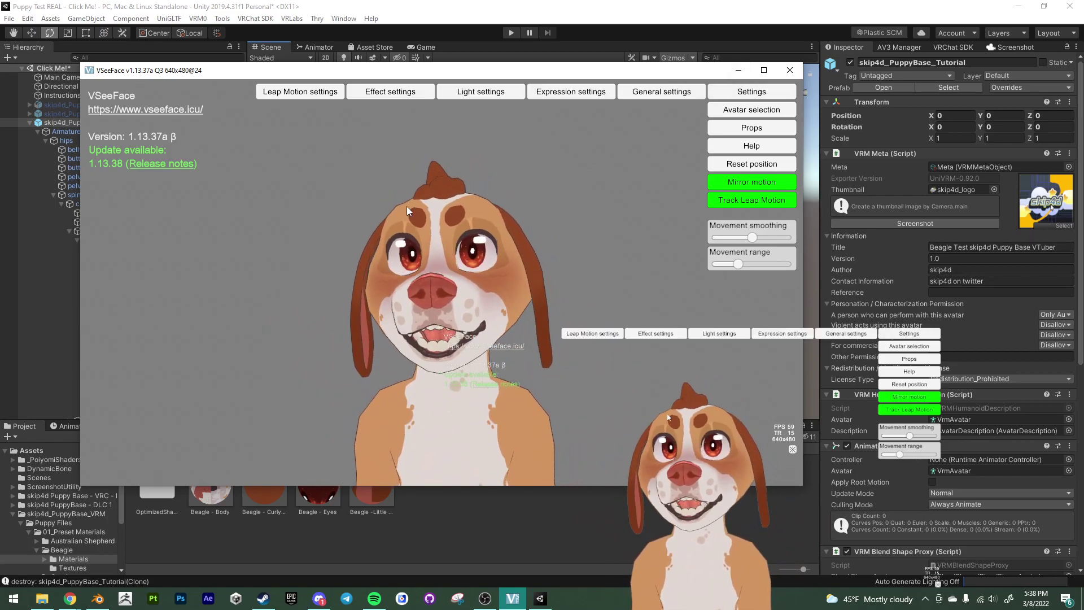
# Browse the beagle's expression list in Expression settings, checking each expression's hotkey.
pyautogui.click(572, 91)
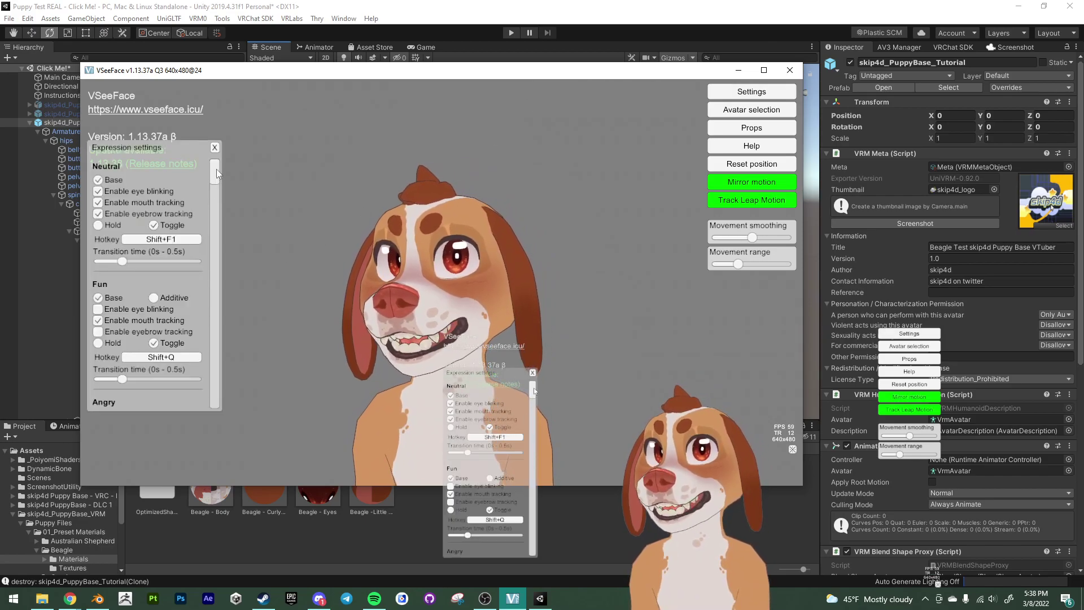
pyautogui.moveTo(216, 168); pyautogui.dragTo(211, 227)
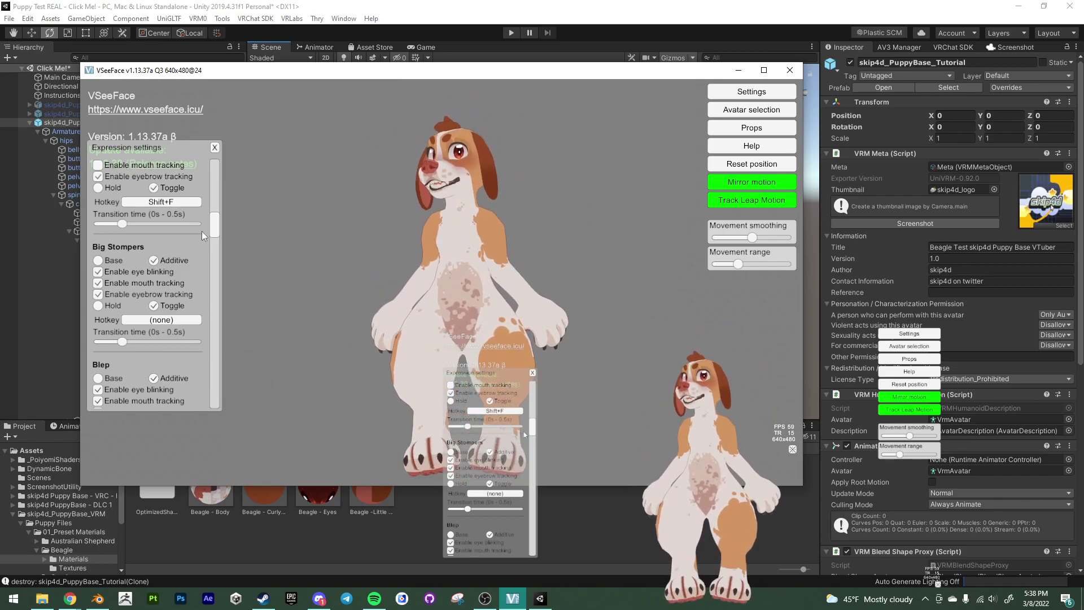
pyautogui.scroll(3, 214, 224)
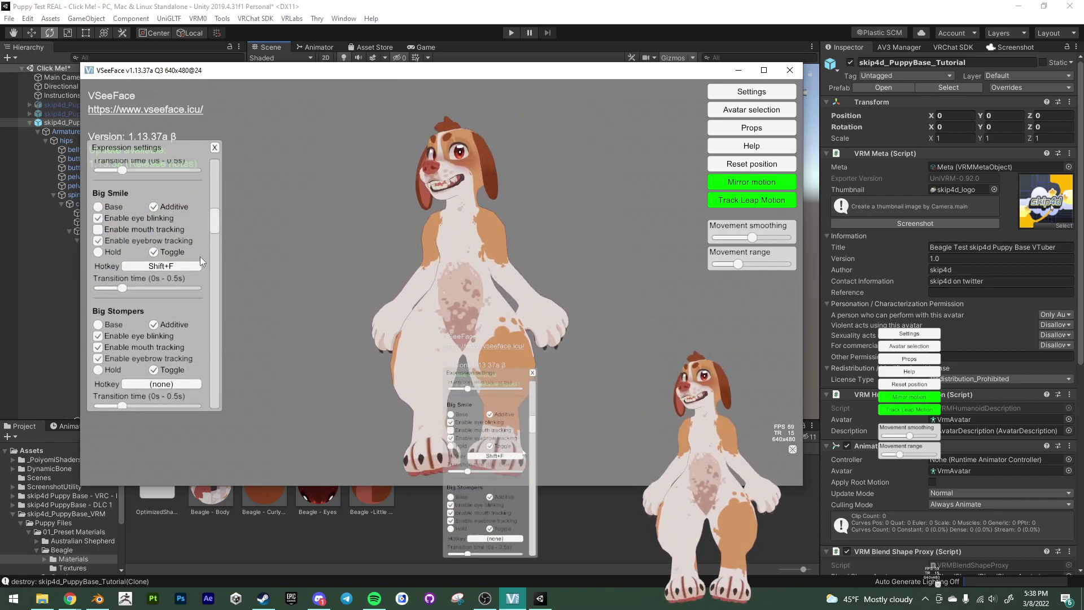
pyautogui.scroll(-6, 216, 227)
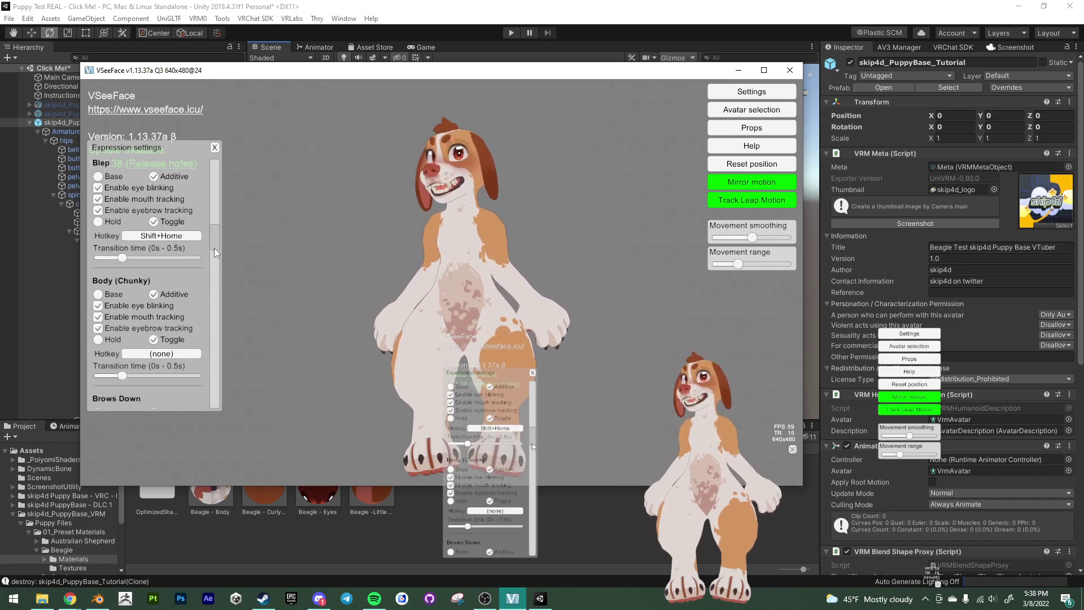
pyautogui.moveTo(212, 242); pyautogui.dragTo(253, 297)
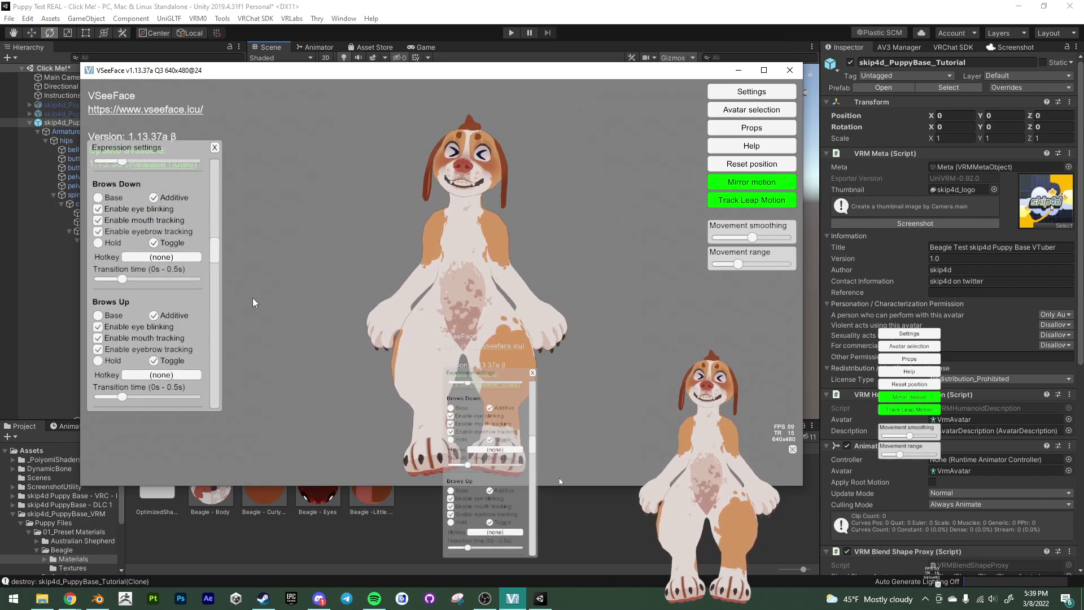
# Trigger spiral eyes (Ctrl+Shift+F1) and happy closed eyes (Ctrl+Shift+F2), ending on spiral eyes.
pyautogui.hotkey('ctrl', 'shift', 'F1')
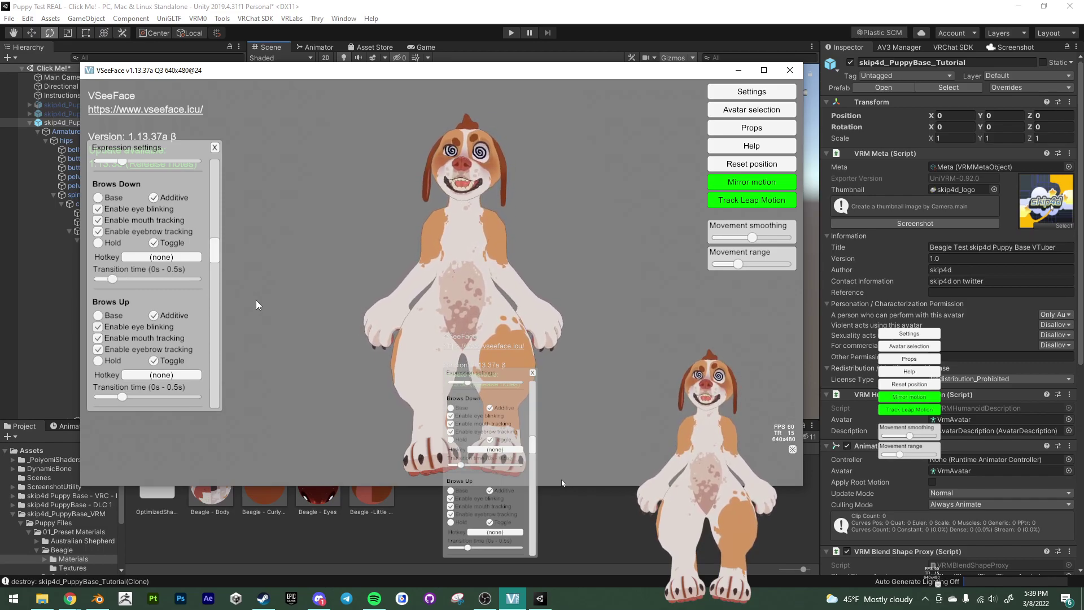
pyautogui.hotkey('ctrl', 'shift', 'F2')
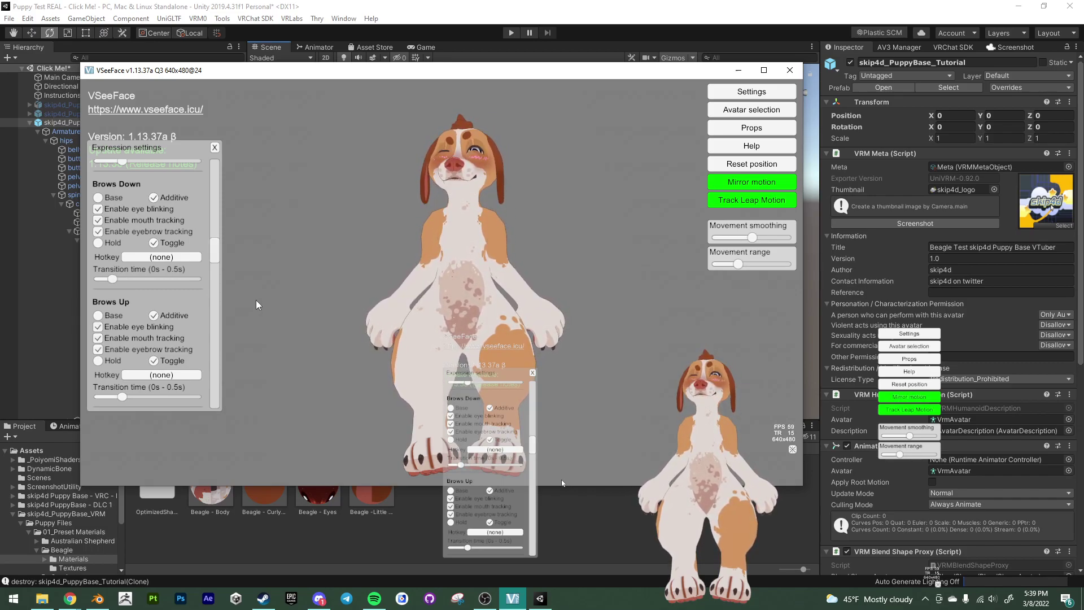
pyautogui.scroll(5, 256, 299)
pyautogui.hotkey('ctrl', 'shift', 'F1')
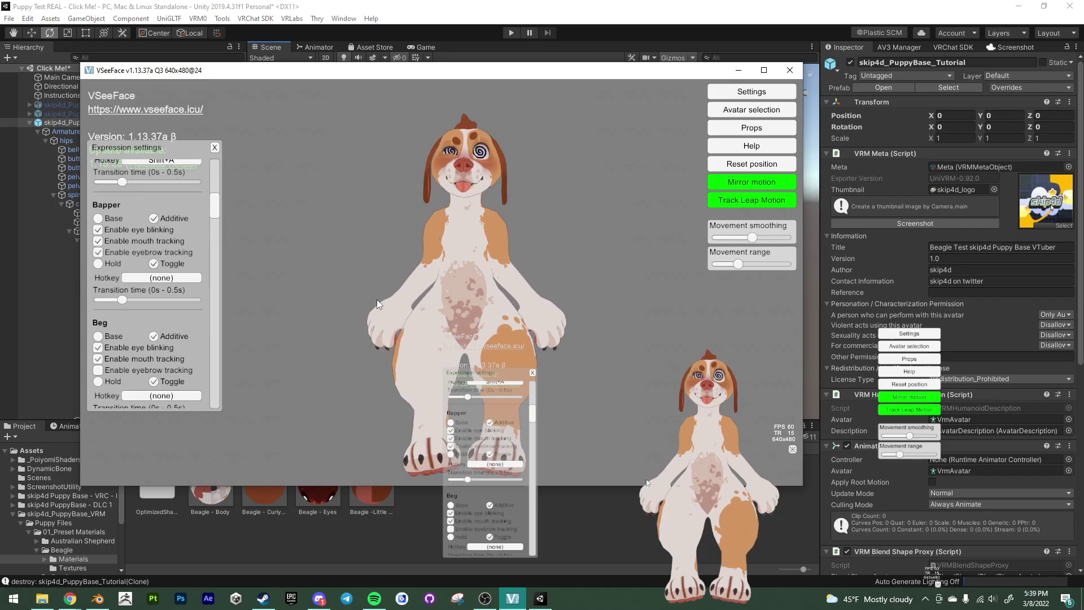
pyautogui.moveTo(215, 212); pyautogui.dragTo(219, 268)
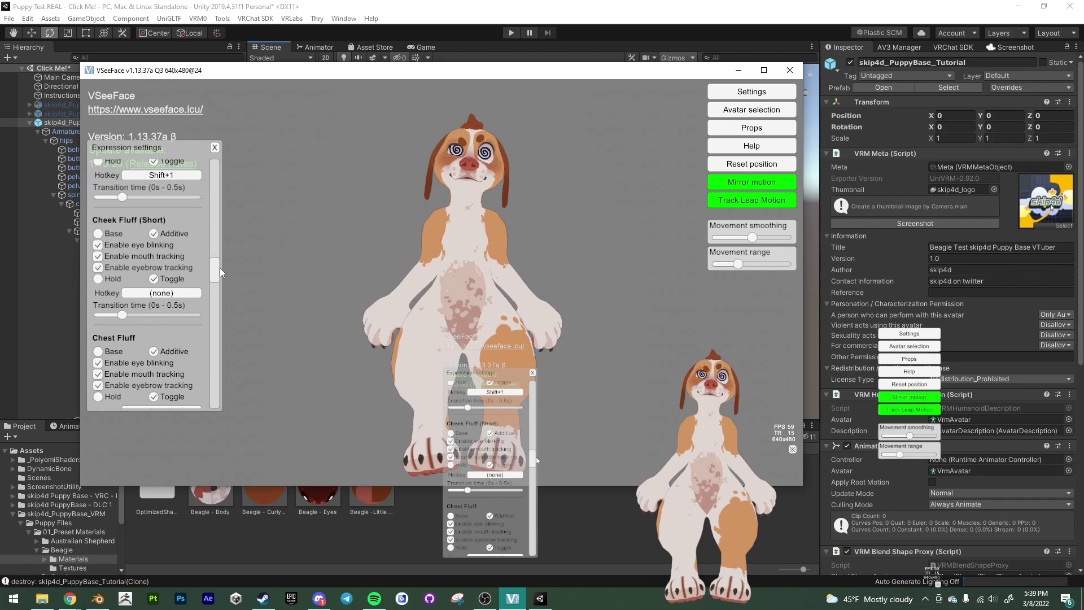
pyautogui.scroll(4, 220, 269)
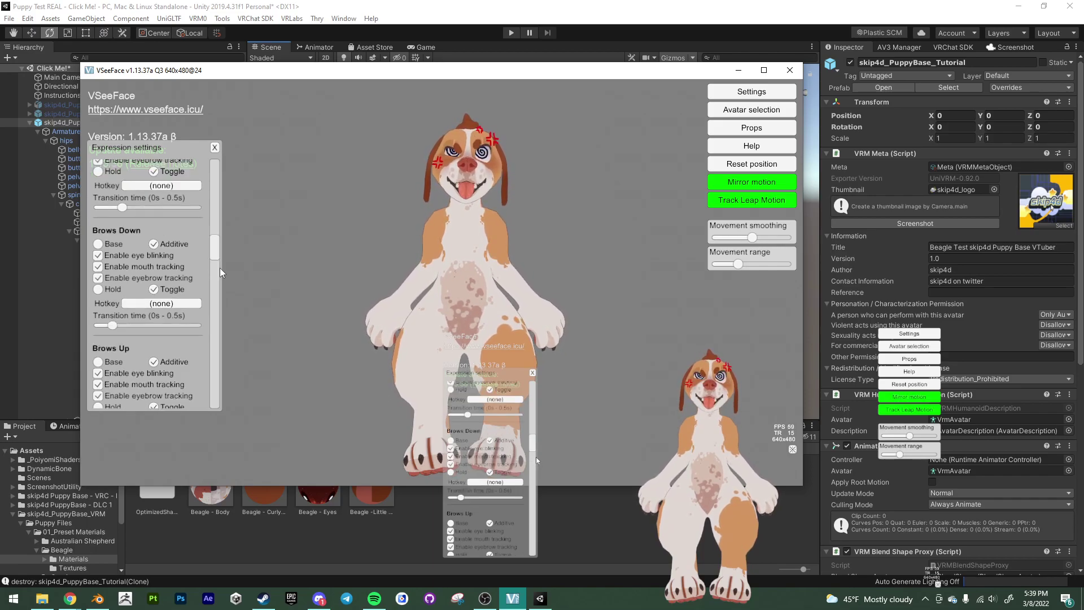